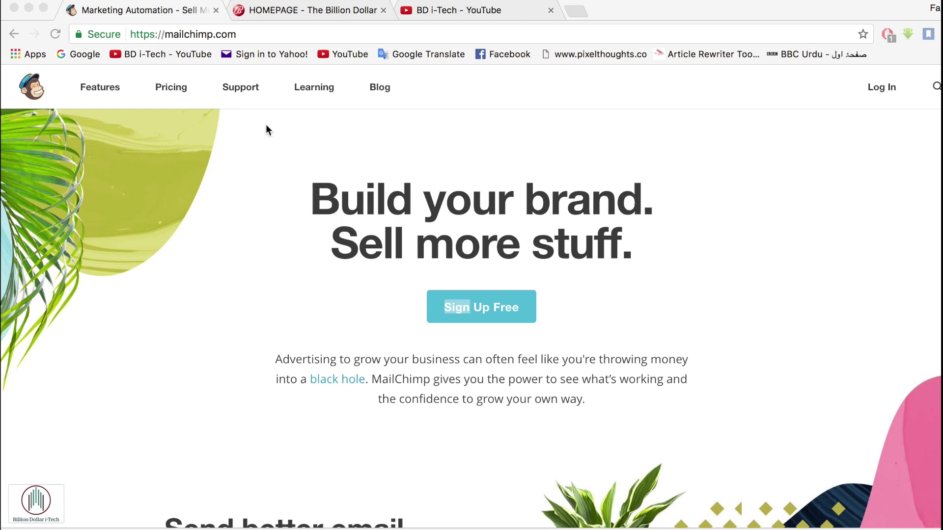
- Log in to MailChimp with the re-entered account password and save it in the browser
left_click_drag(265, 34, 184, 35)
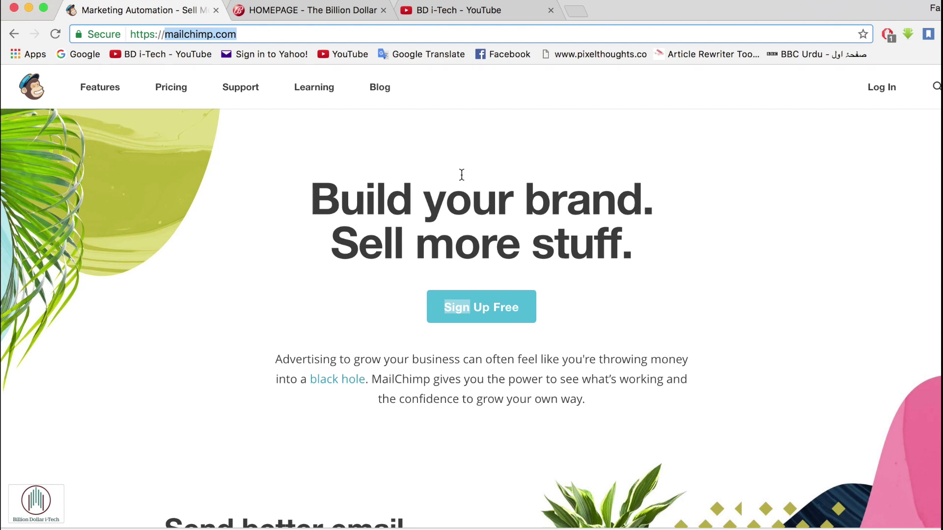
left_click(492, 310)
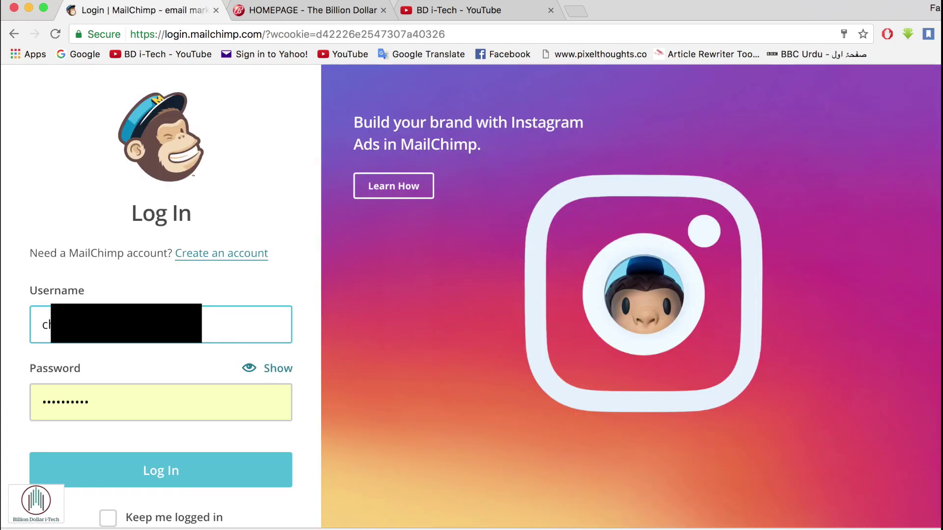
left_click(145, 400)
key("BackSpace")
key("BackSpace")
key("BackSpace")
key("BackSpace")
key("BackSpace")
key("BackSpace")
key("BackSpace")
key("BackSpace")
key("BackSpace")
key("BackSpace")
type("•••••••••••••••••")
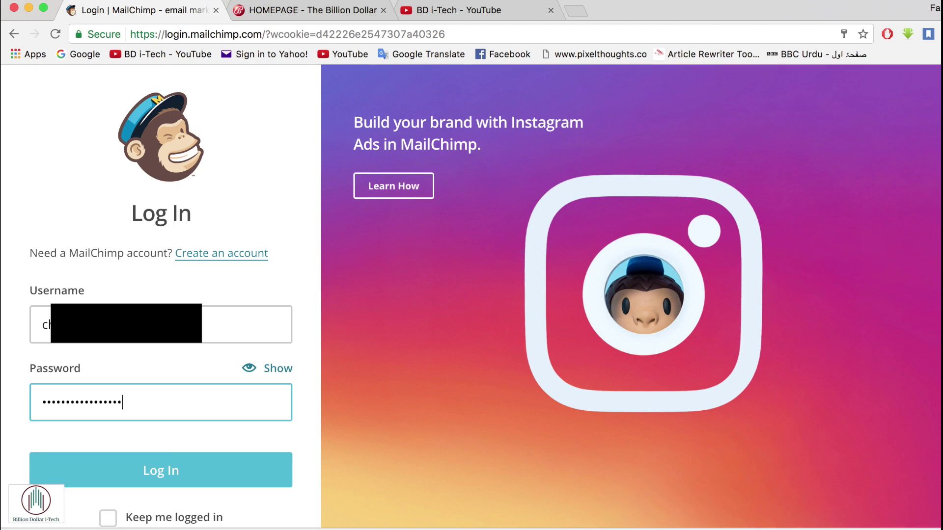
type("•••")
left_click(162, 471)
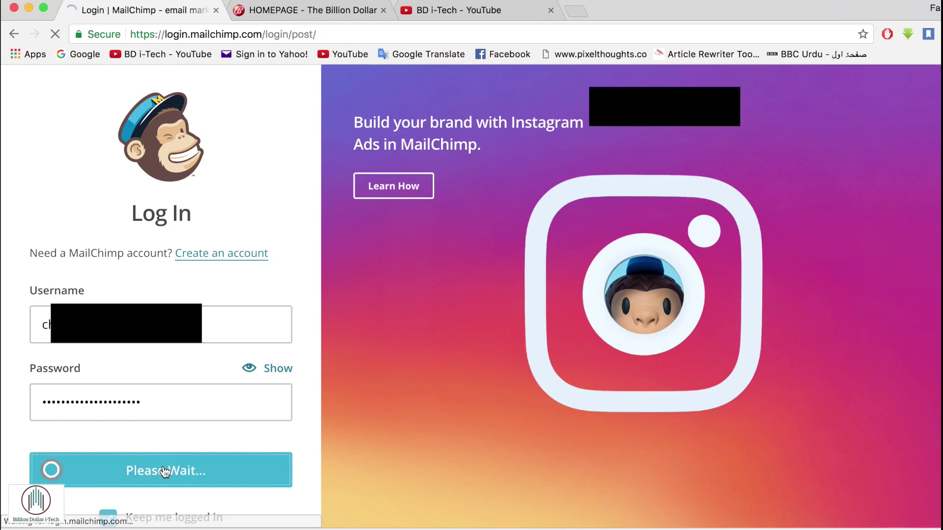
left_click(831, 137)
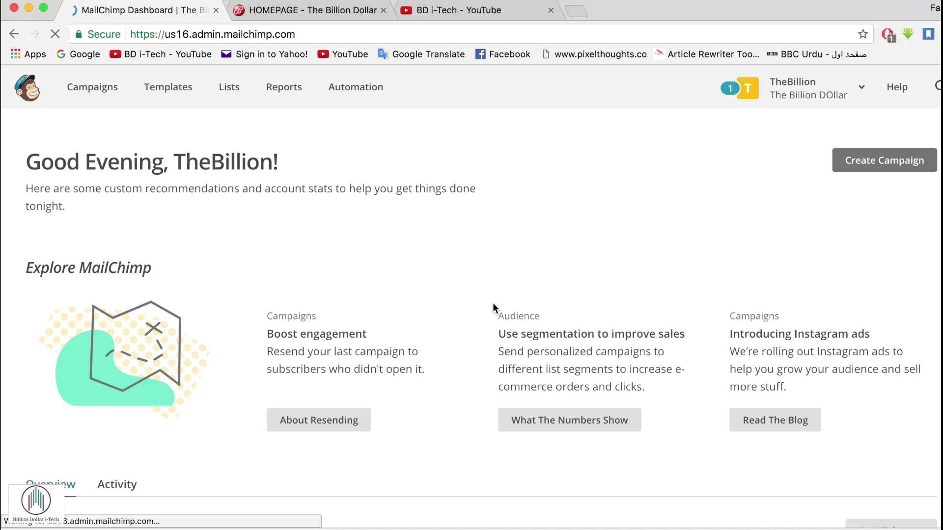
scroll(493, 303, "down", 15)
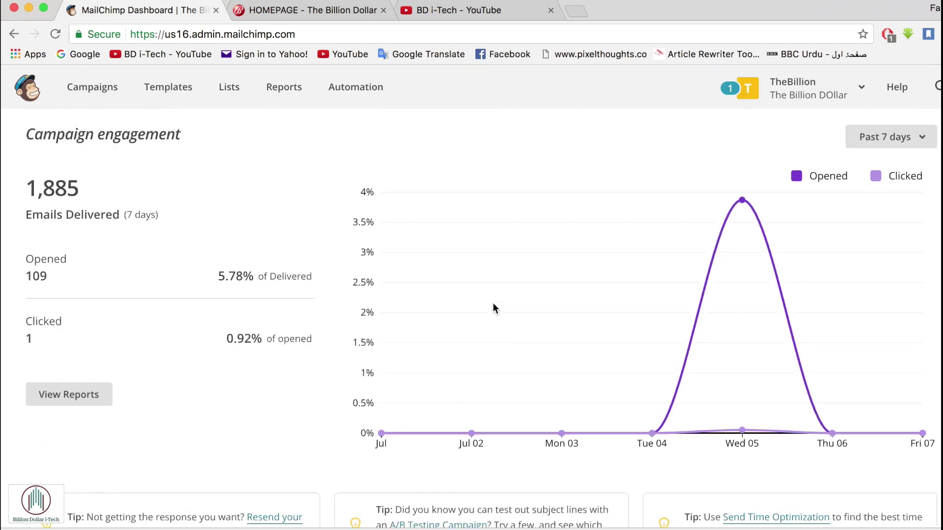
scroll(493, 303, "up", 15)
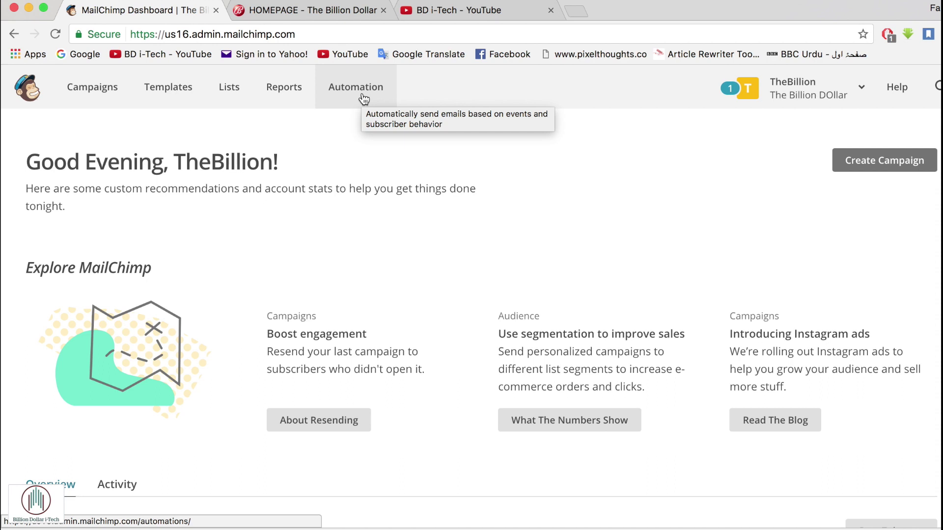
- Open Campaigns, dismiss the blog's newsletter popup, read the Pursuit Of Knowledge story, then return to MailChimp
left_click(101, 90)
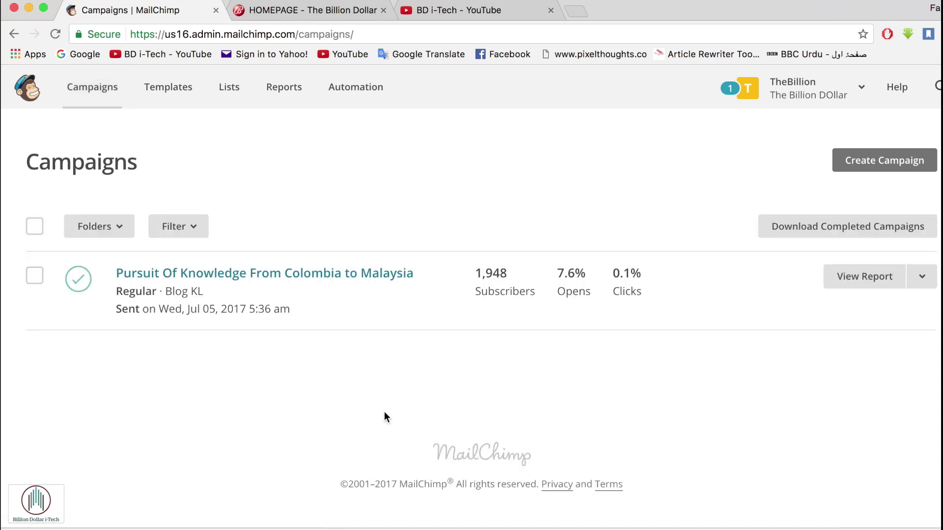
left_click(362, 13)
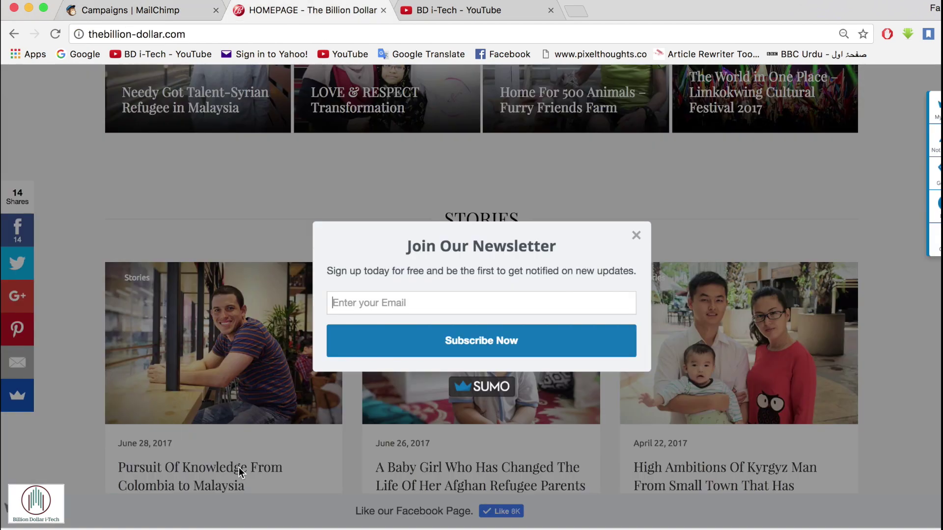
left_click(637, 236)
left_click(234, 335)
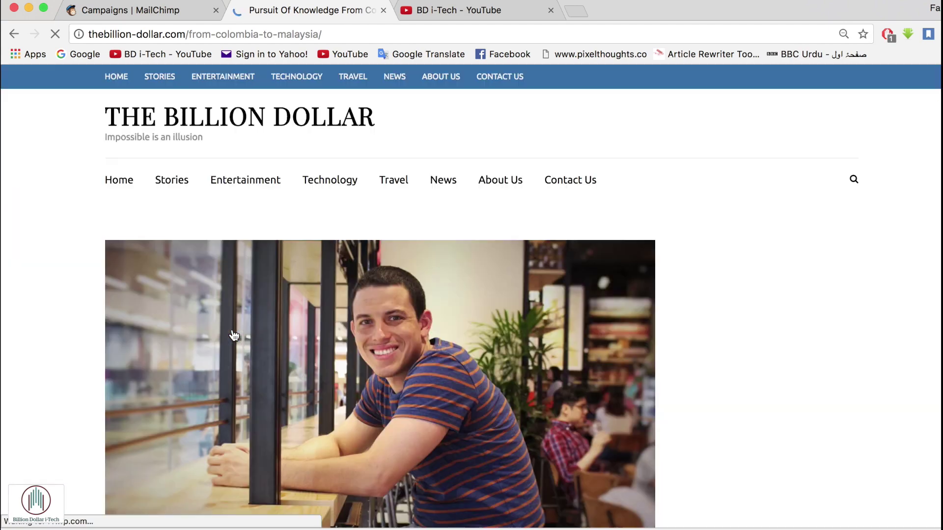
scroll(373, 345, "down", 5)
left_click(136, 17)
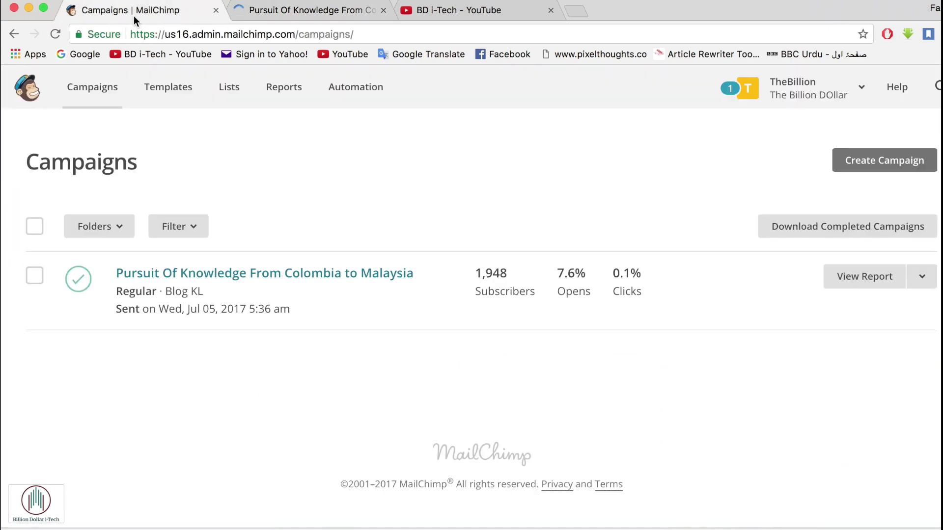
left_click(921, 278)
left_click(817, 317)
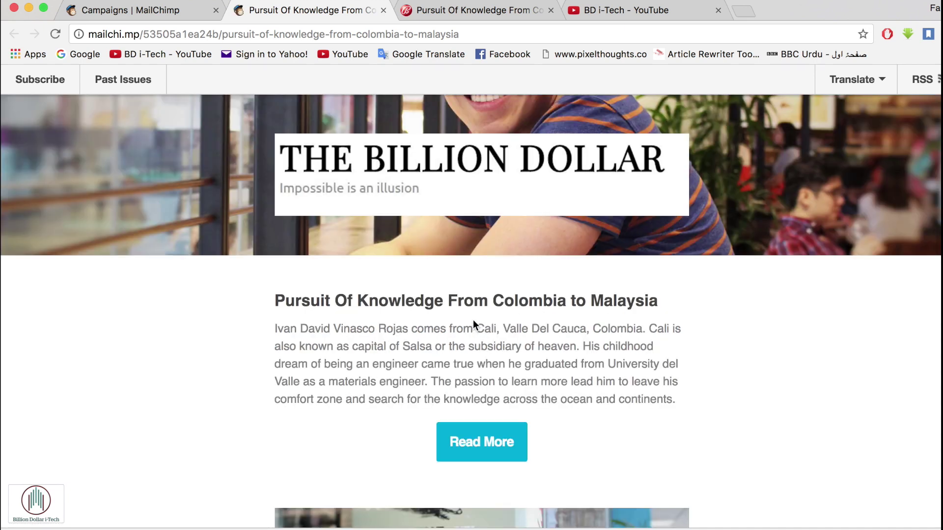
scroll(473, 320, "down", 3)
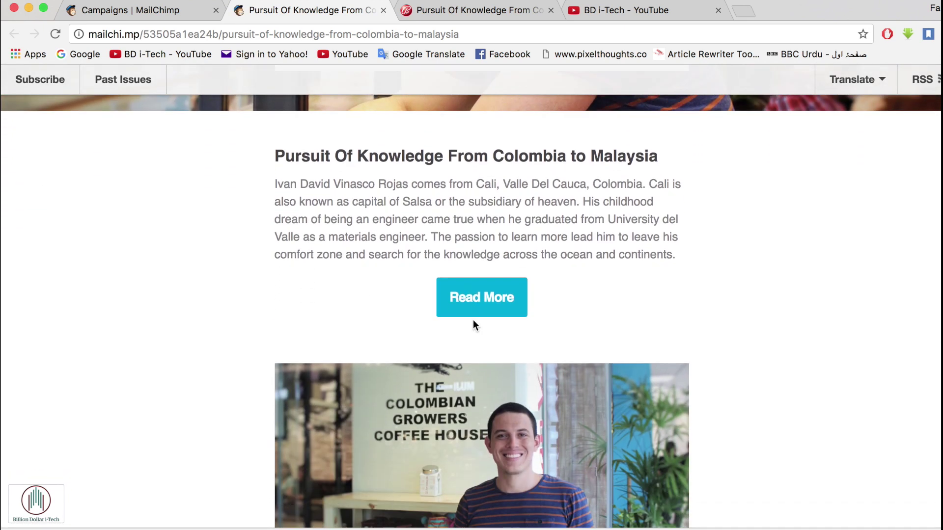
scroll(473, 319, "down", 11)
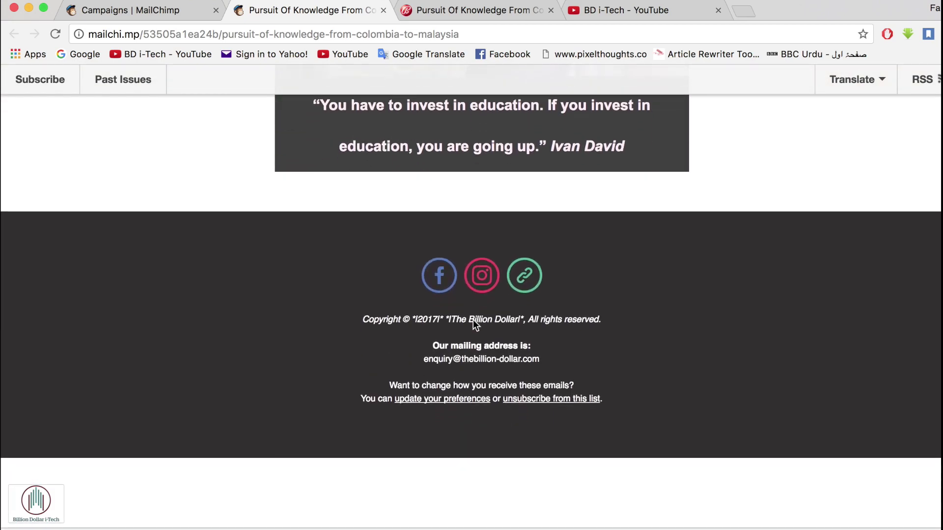
scroll(473, 320, "down", 3)
scroll(473, 320, "up", 11)
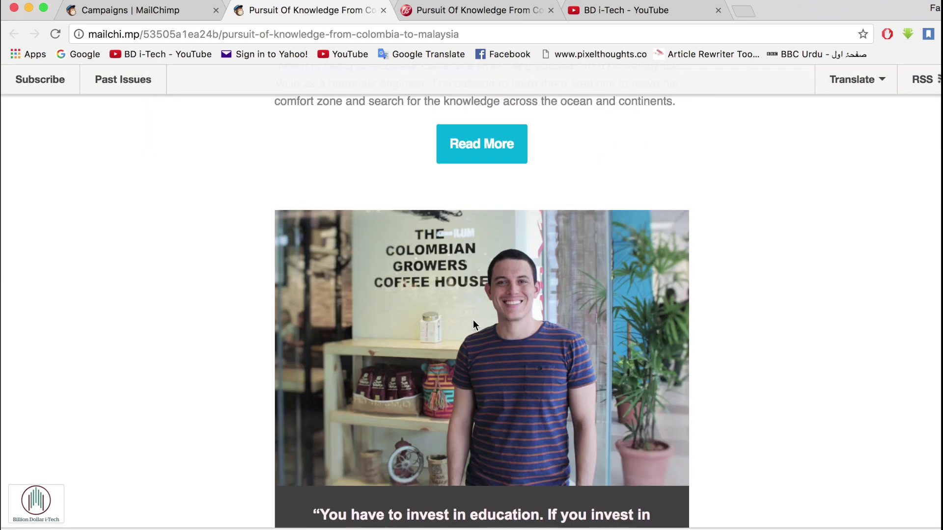
left_click(478, 147)
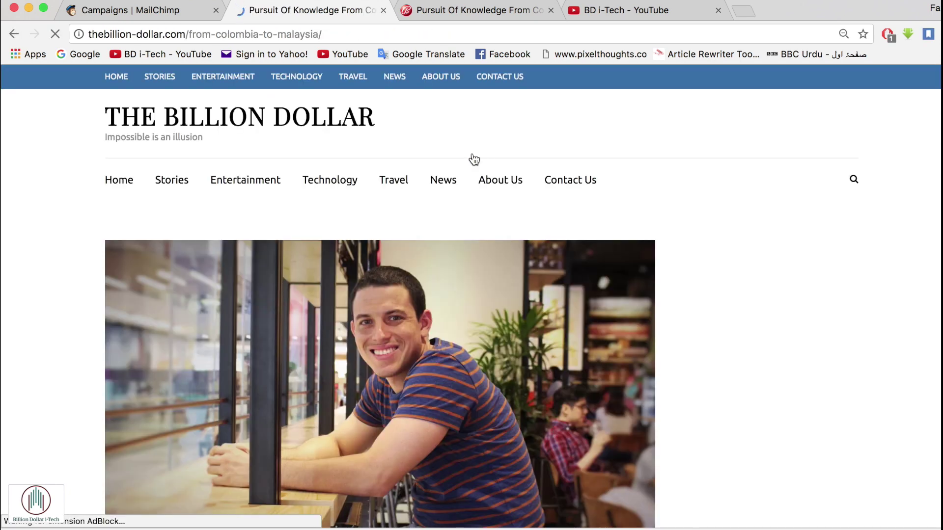
scroll(424, 357, "down", 6)
scroll(426, 362, "up", 5)
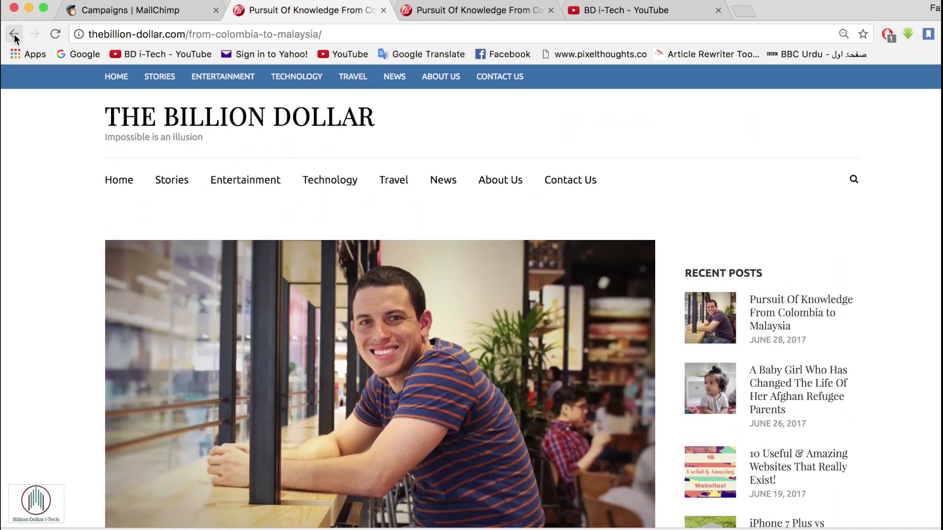
left_click(14, 34)
left_click(382, 9)
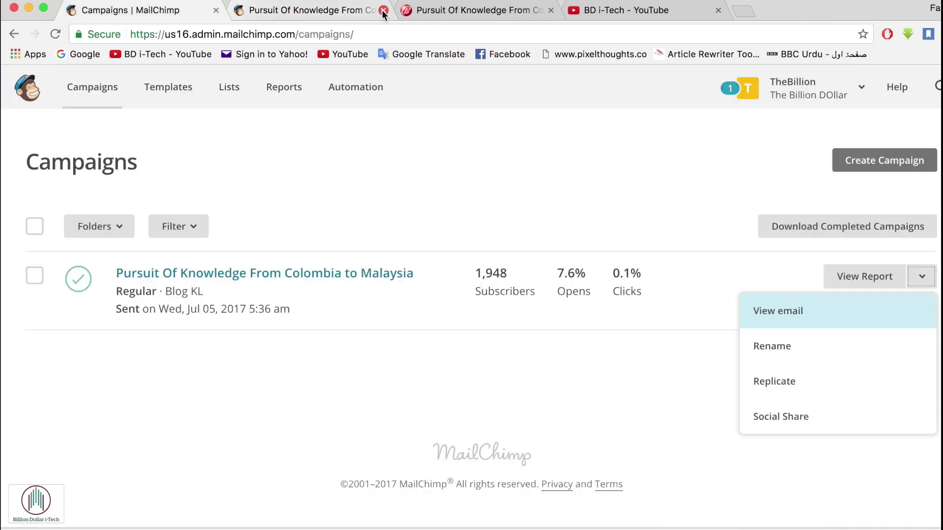
left_click(545, 418)
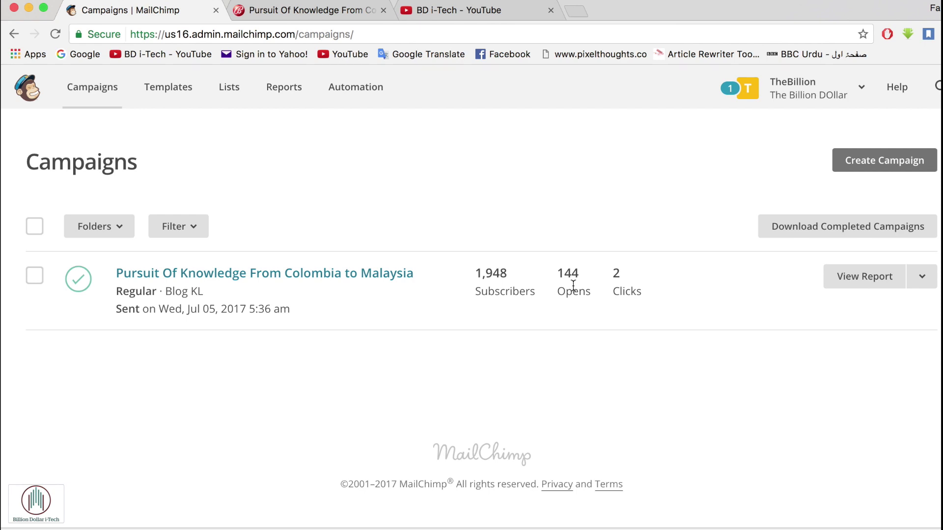
left_click(929, 284)
- Open the Pursuit Of Knowledge campaign report and scroll to its open-rate and click statistics
left_click(870, 279)
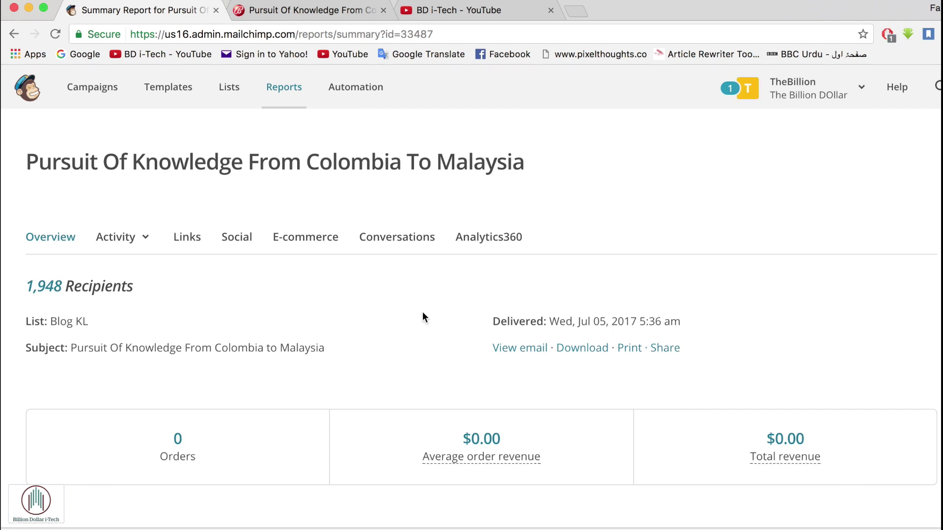
scroll(443, 309, "down", 6)
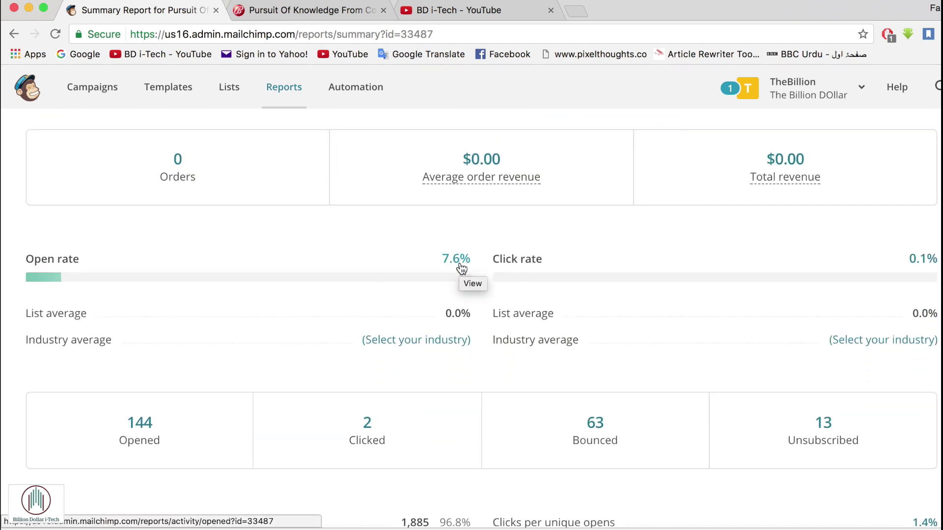
scroll(568, 267, "down", 3)
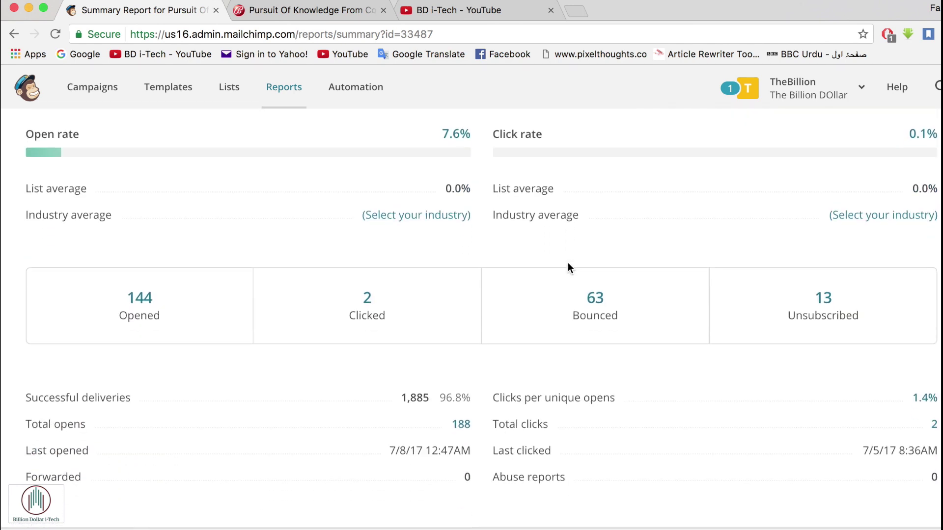
scroll(457, 181, "up", 1)
- Follow the 7.6% open-rate link and scroll through the table of subscribers who opened
left_click(457, 182)
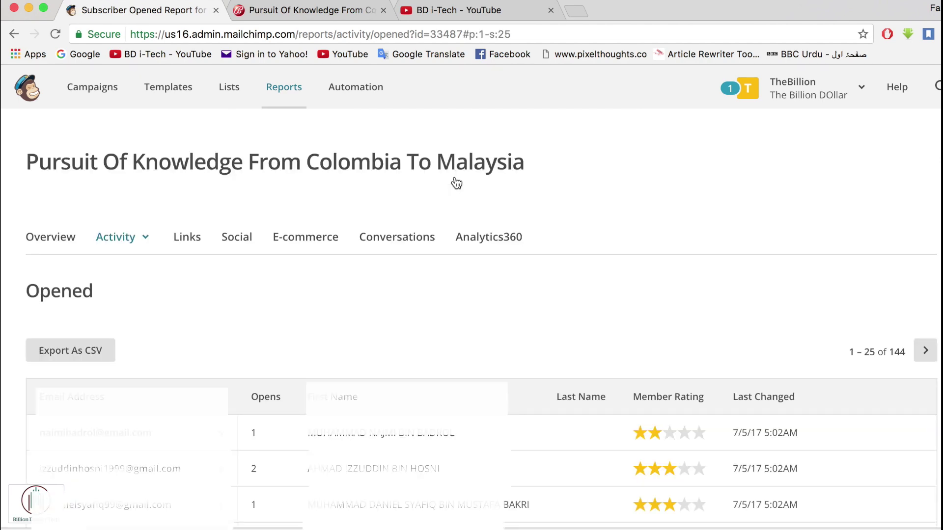
scroll(405, 412, "down", 5)
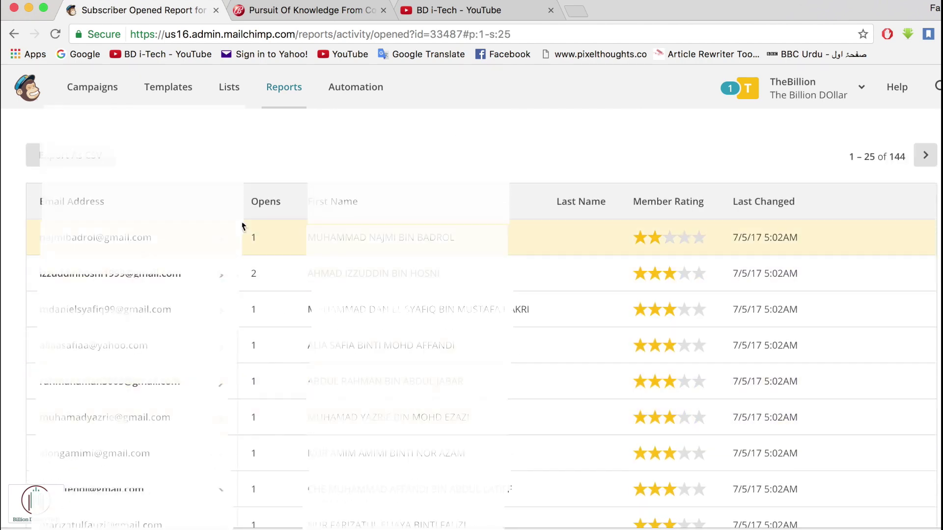
scroll(258, 349, "down", 5)
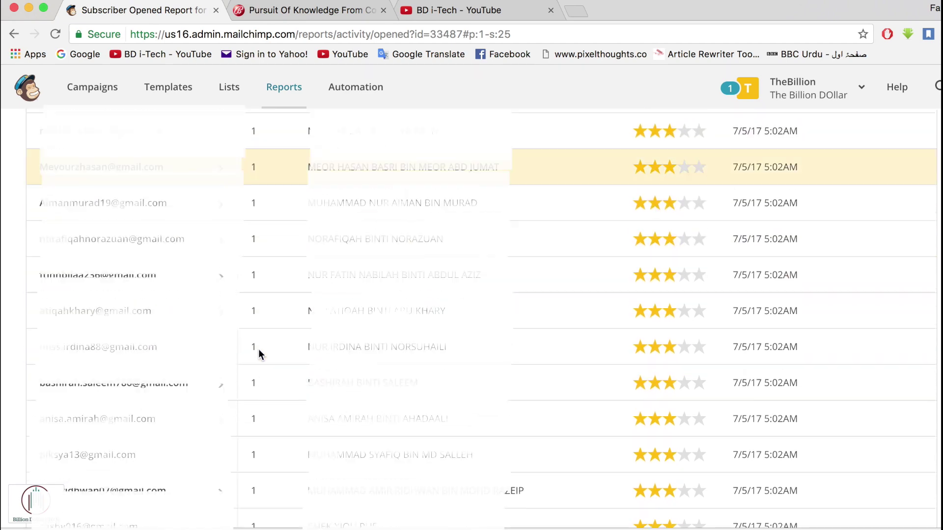
scroll(258, 349, "down", 8)
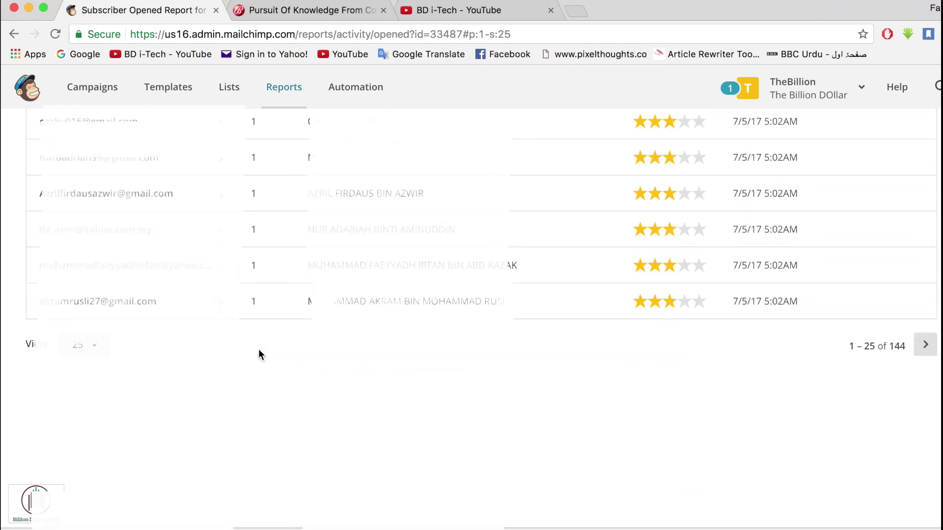
scroll(259, 349, "up", 3)
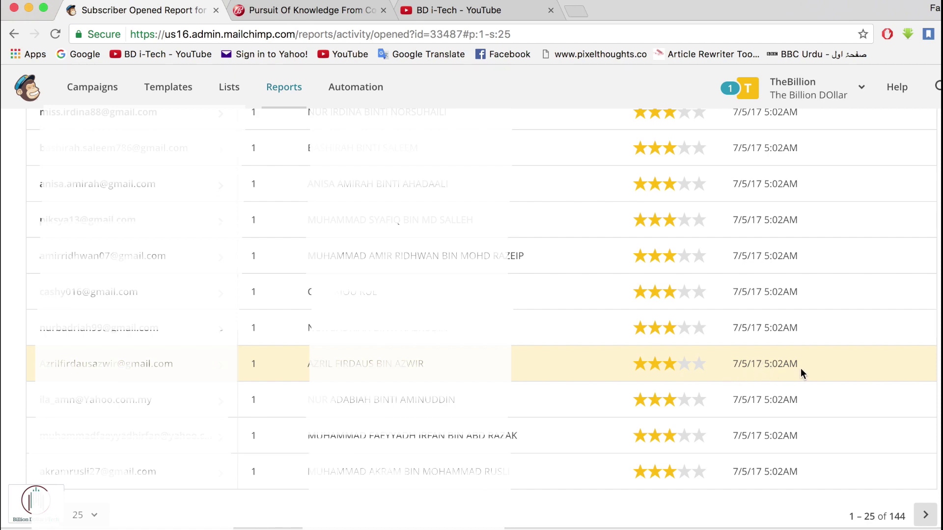
scroll(117, 179, "up", 5)
scroll(116, 180, "up", 5)
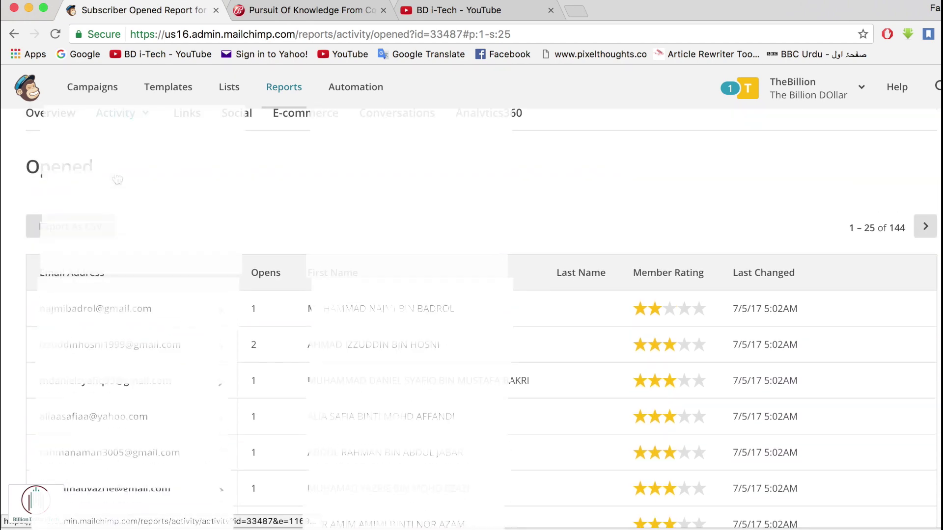
left_click(15, 34)
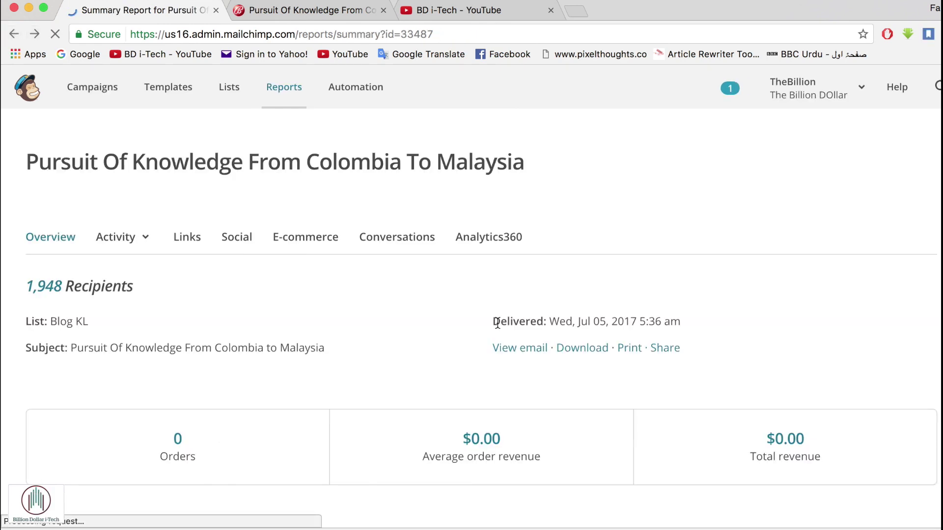
scroll(497, 323, "down", 5)
scroll(497, 326, "down", 1)
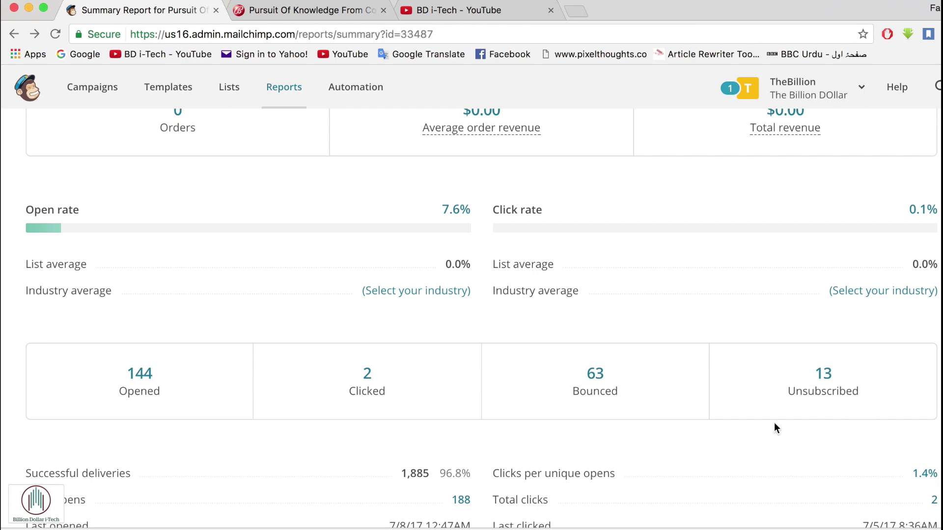
scroll(795, 390, "down", 3)
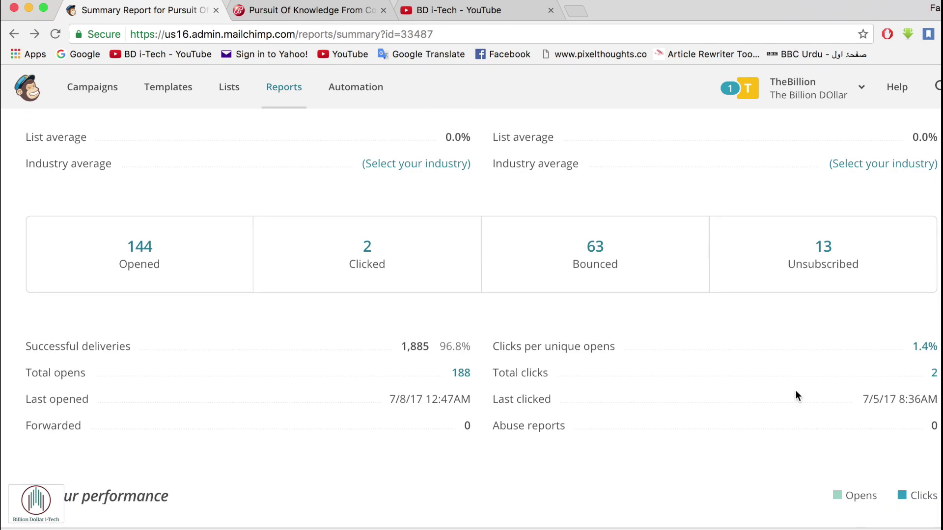
scroll(795, 391, "down", 1)
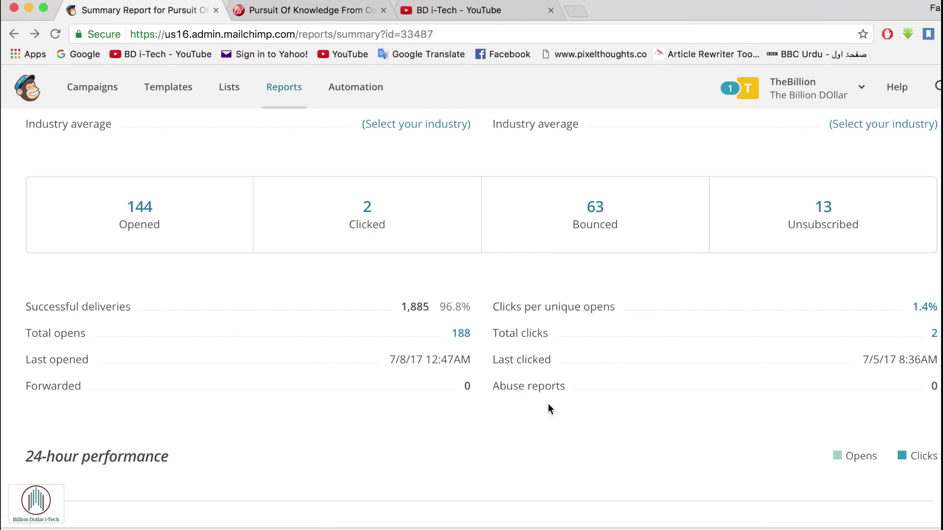
scroll(548, 408, "down", 5)
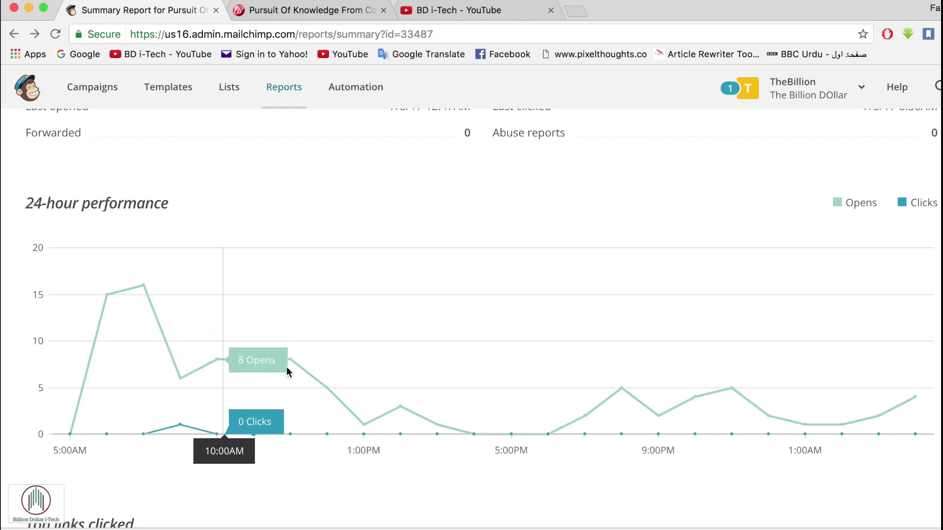
scroll(408, 399, "down", 5)
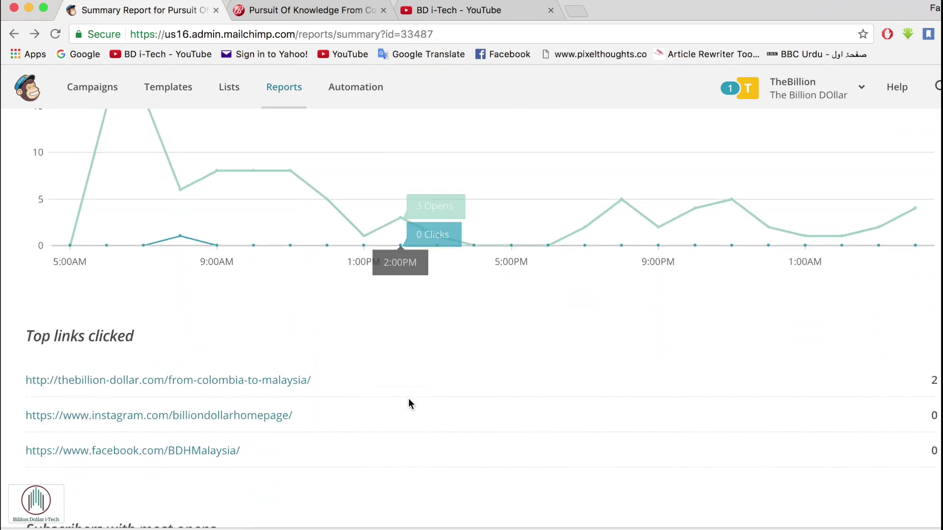
scroll(408, 399, "down", 3)
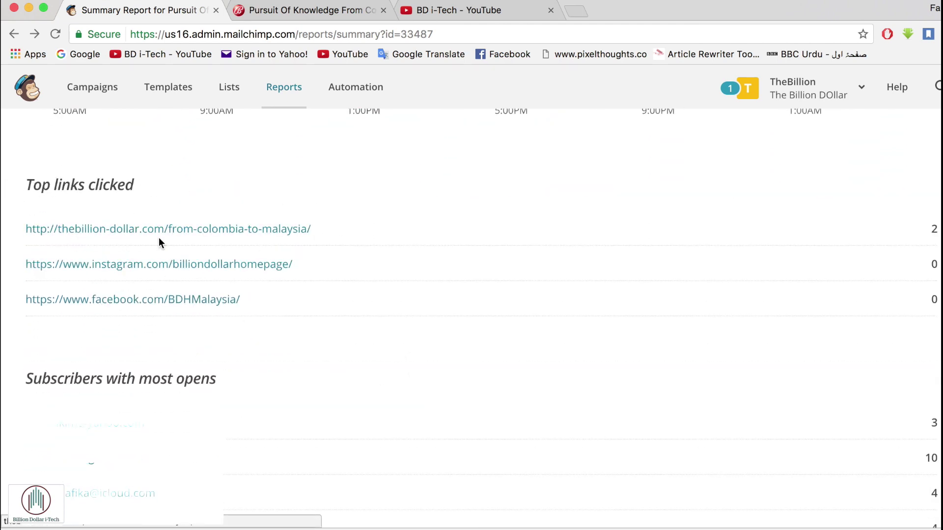
scroll(255, 322, "down", 2)
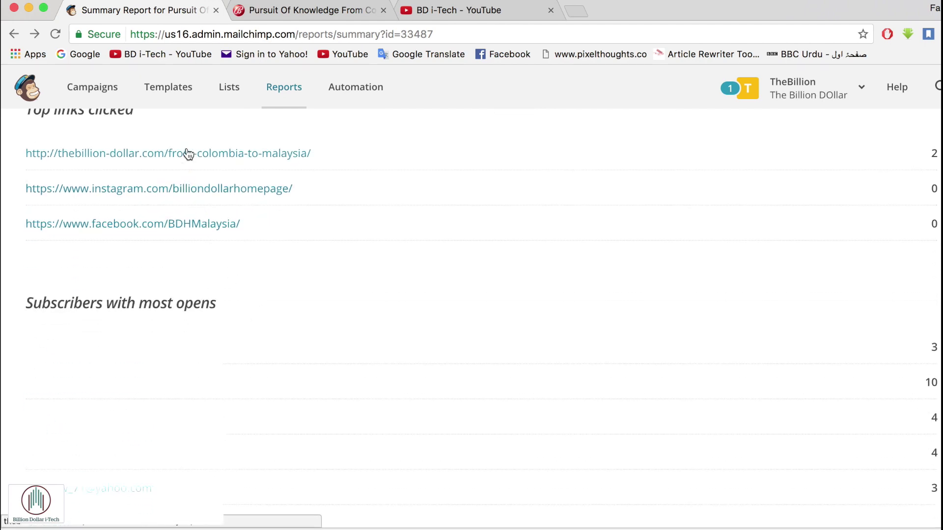
scroll(243, 284, "down", 3)
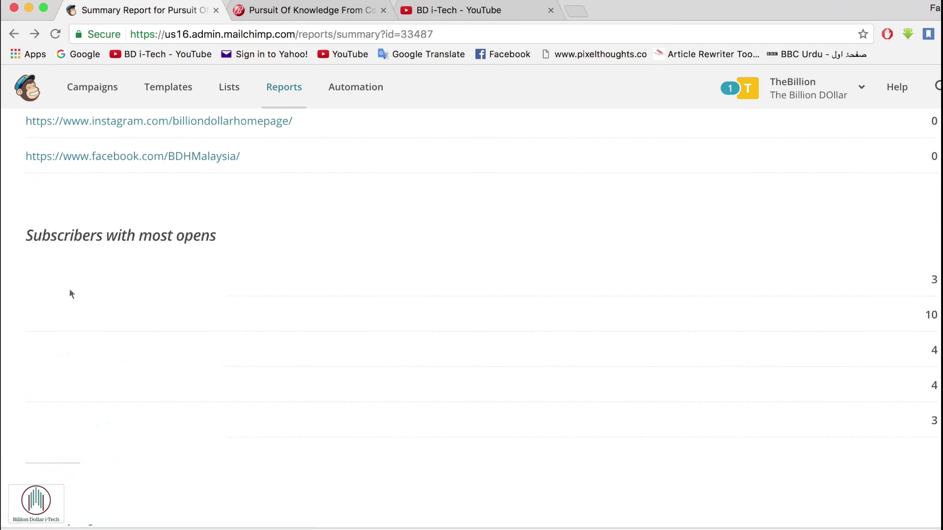
scroll(183, 429, "down", 10)
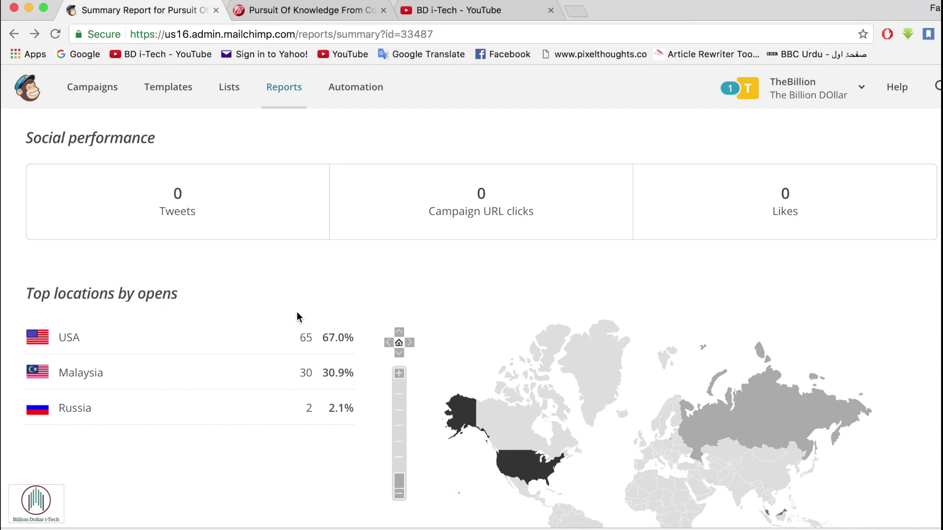
scroll(297, 315, "down", 4)
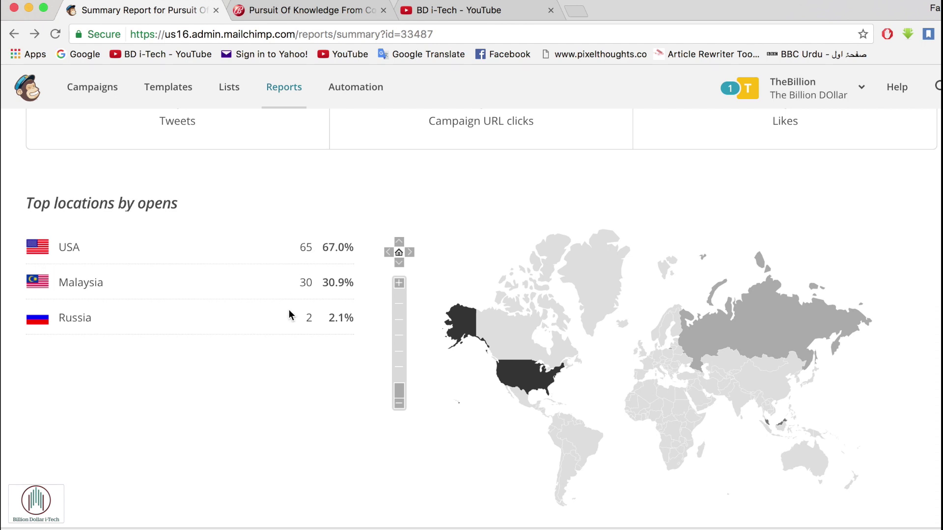
scroll(532, 339, "down", 6)
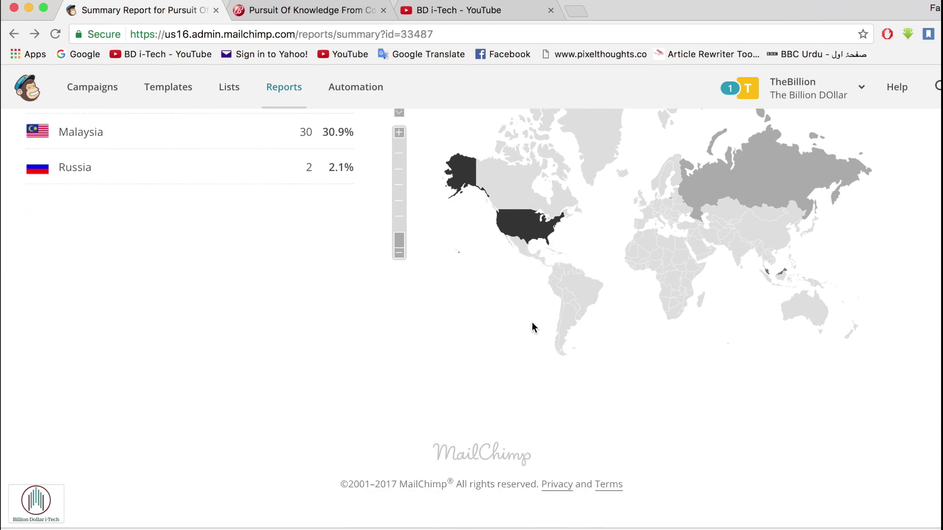
scroll(532, 325, "up", 20)
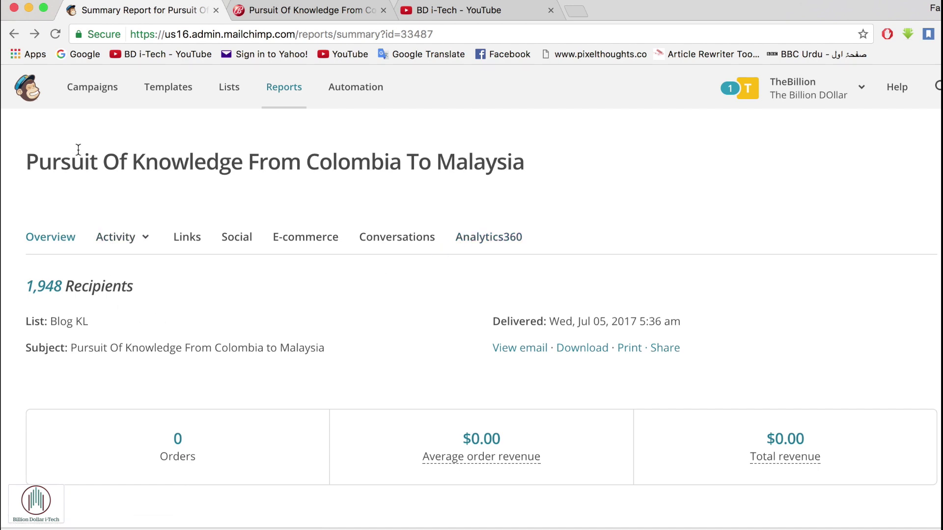
- Look over Campaigns and Lists, then start a new campaign with Create Campaign
left_click(94, 88)
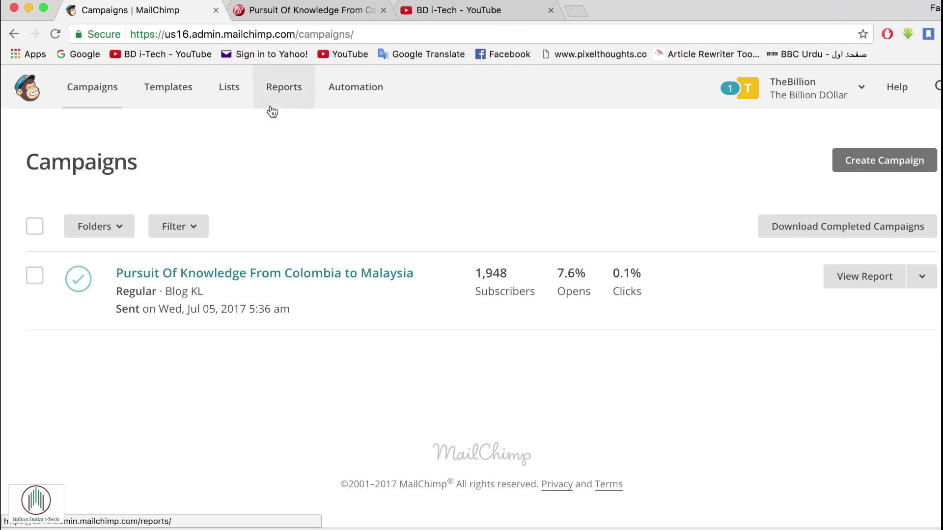
left_click(238, 103)
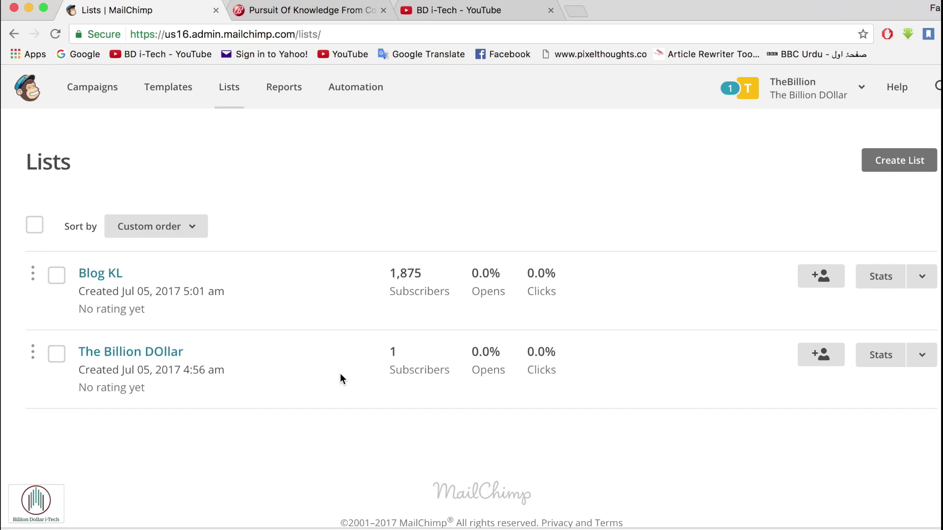
left_click(325, 3)
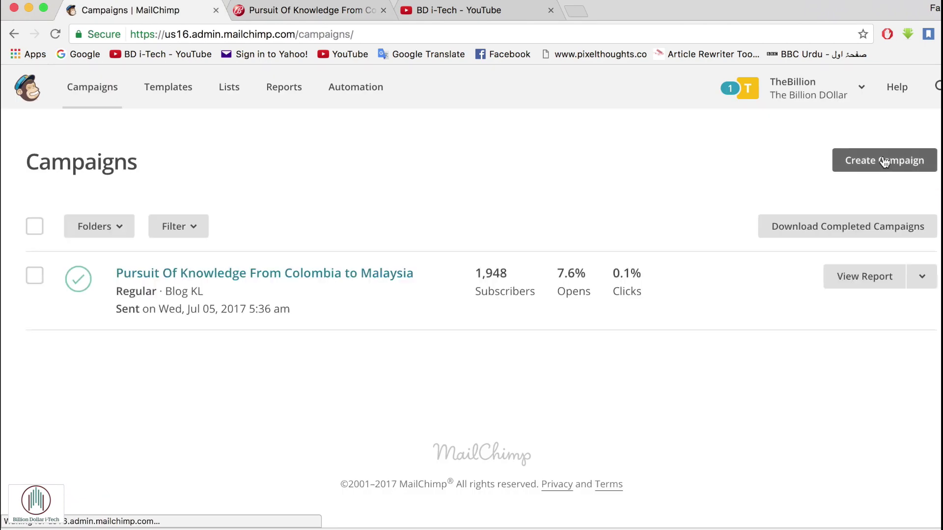
left_click(884, 160)
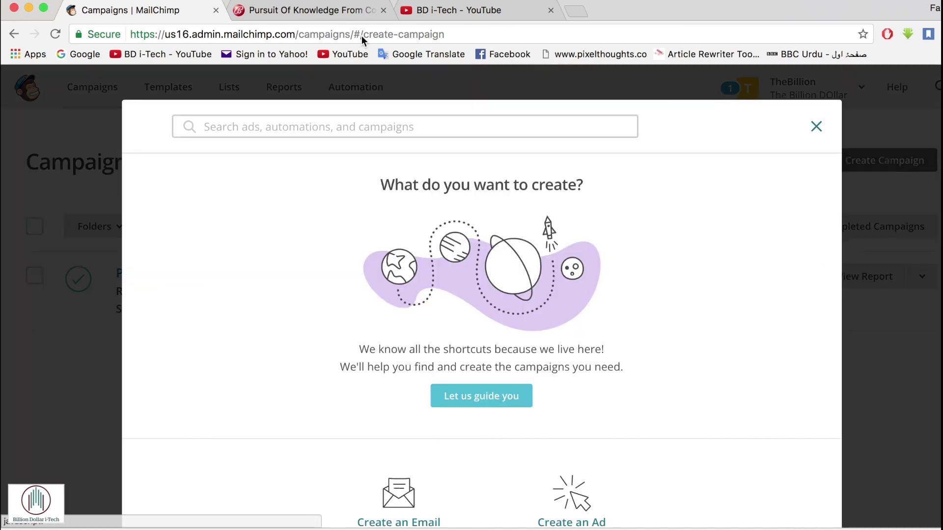
- Play the BD i-Tech 'How to Create a Designed CV/Resume in MS Word 2016 | 2017' video and pause it at 1:05
left_click(272, 12)
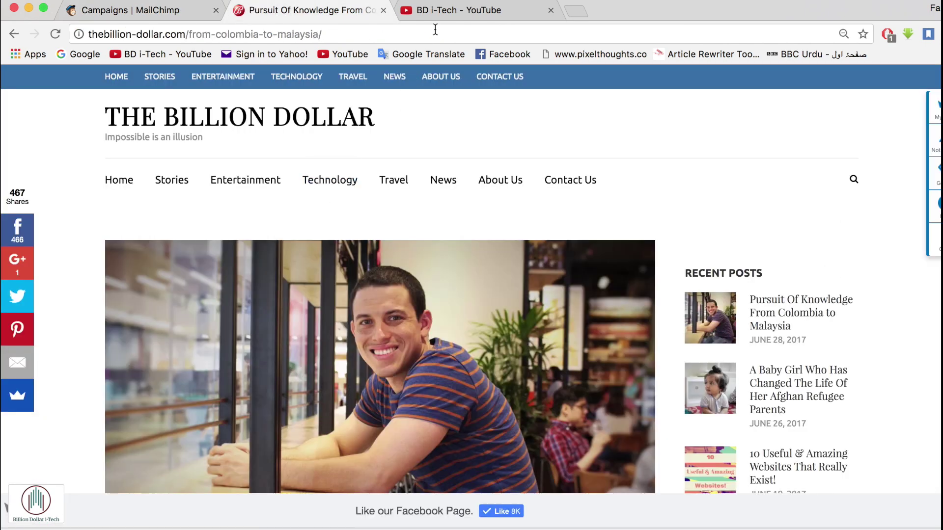
left_click(447, 12)
scroll(435, 235, "down", 10)
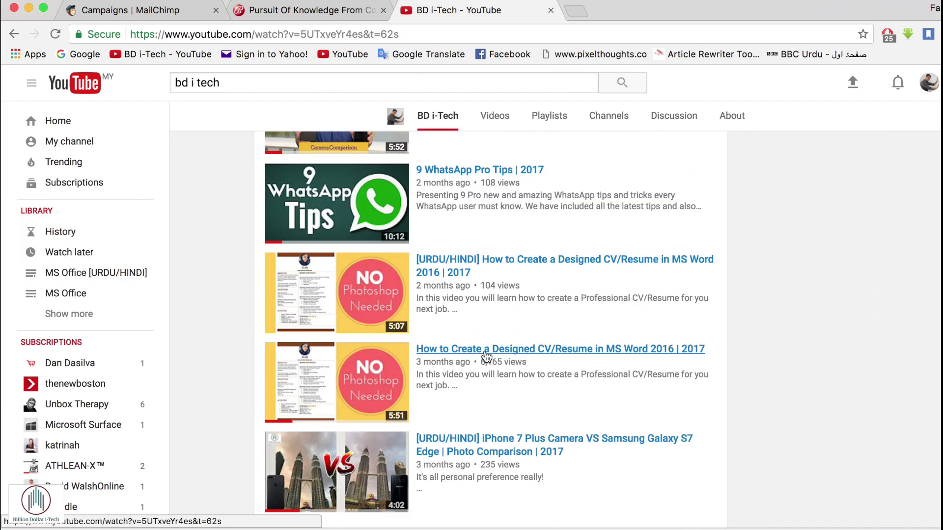
left_click(484, 351)
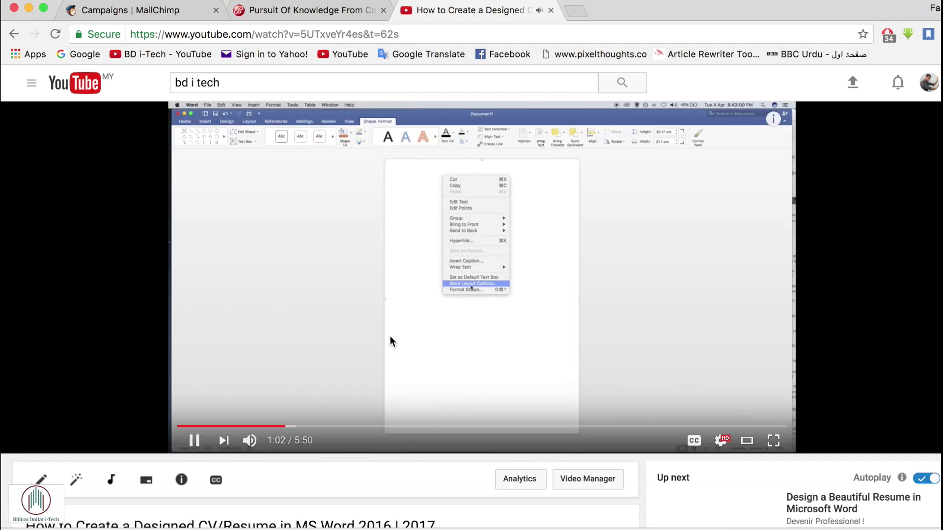
left_click(194, 441)
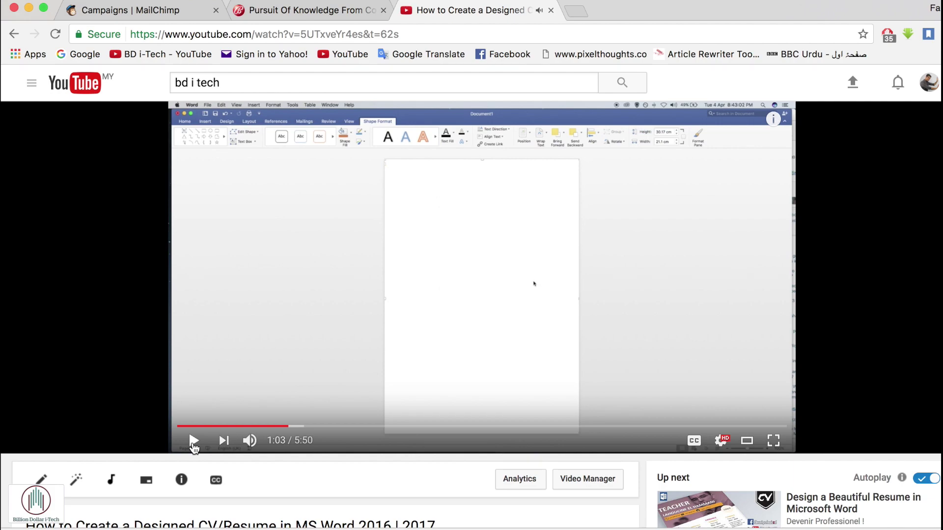
scroll(351, 351, "down", 7)
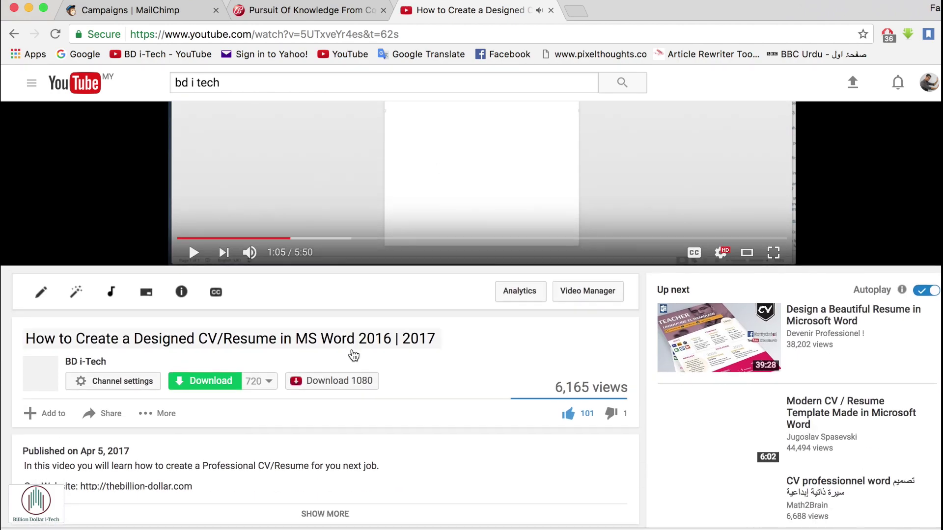
scroll(353, 355, "down", 3)
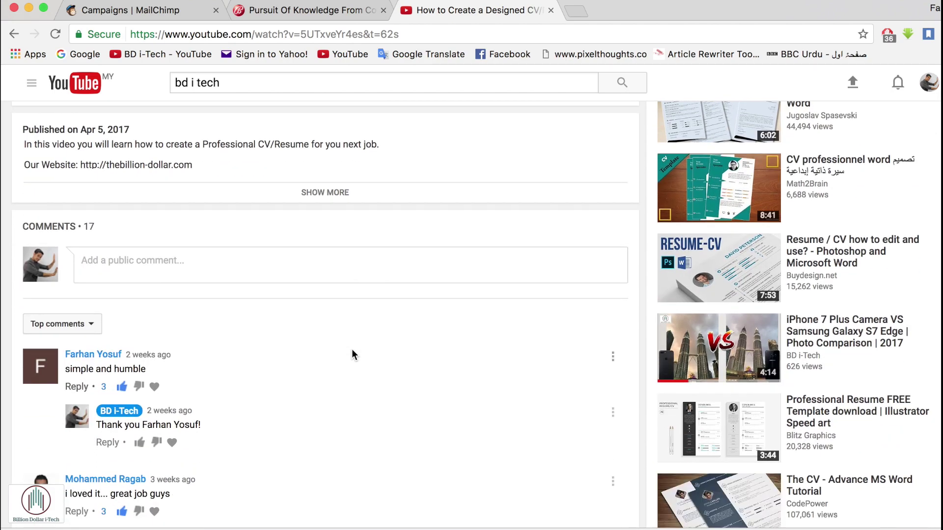
scroll(352, 349, "up", 10)
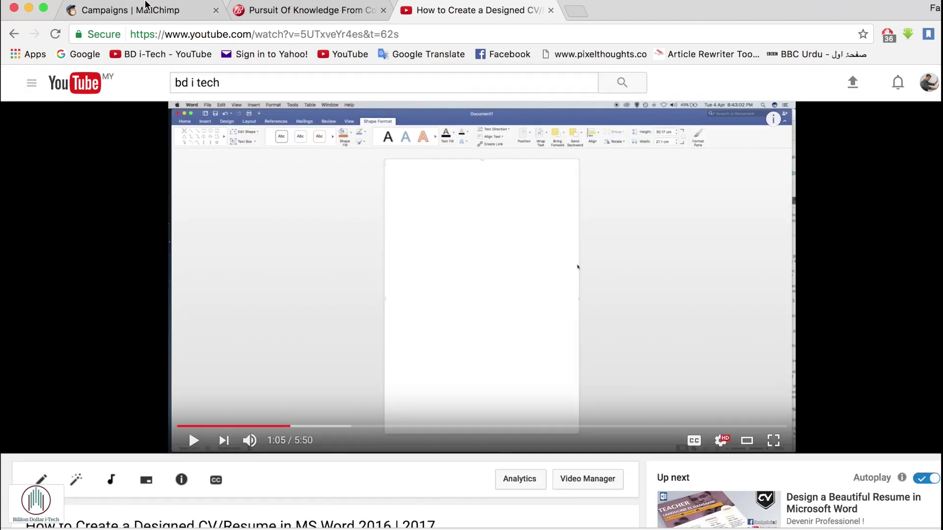
- Choose Email as the type of the new campaign
left_click(145, 5)
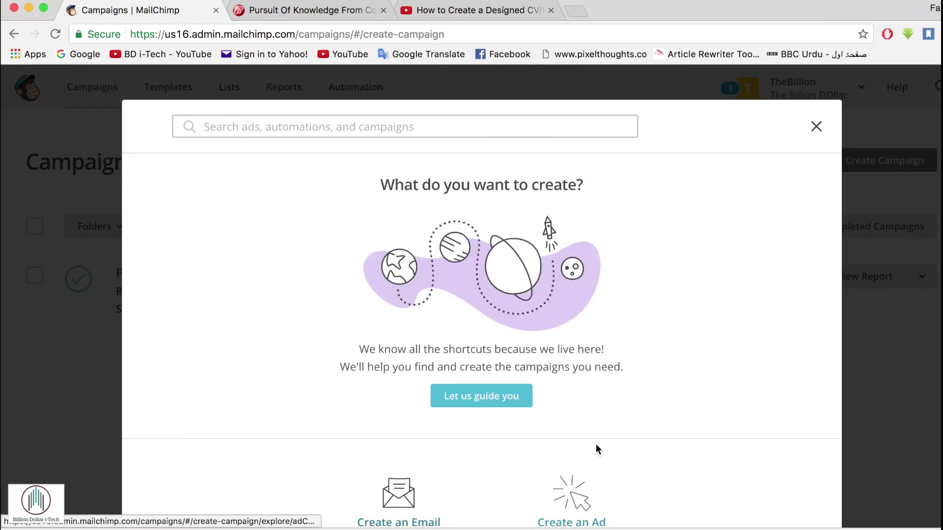
scroll(536, 350, "down", 2)
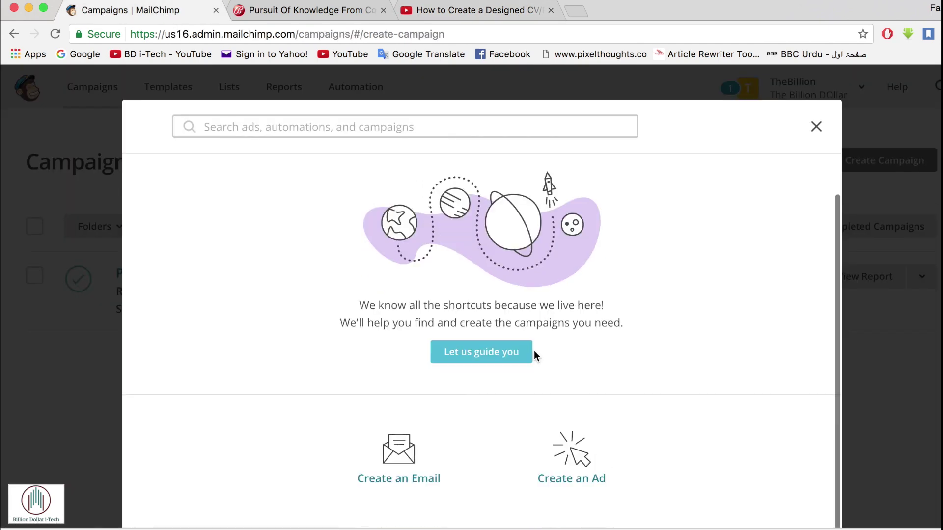
left_click(390, 467)
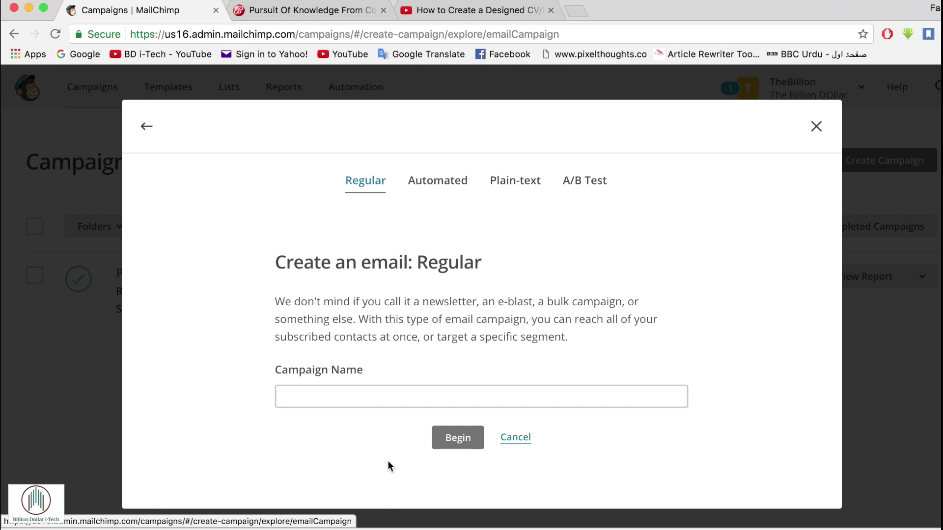
left_click(329, 393)
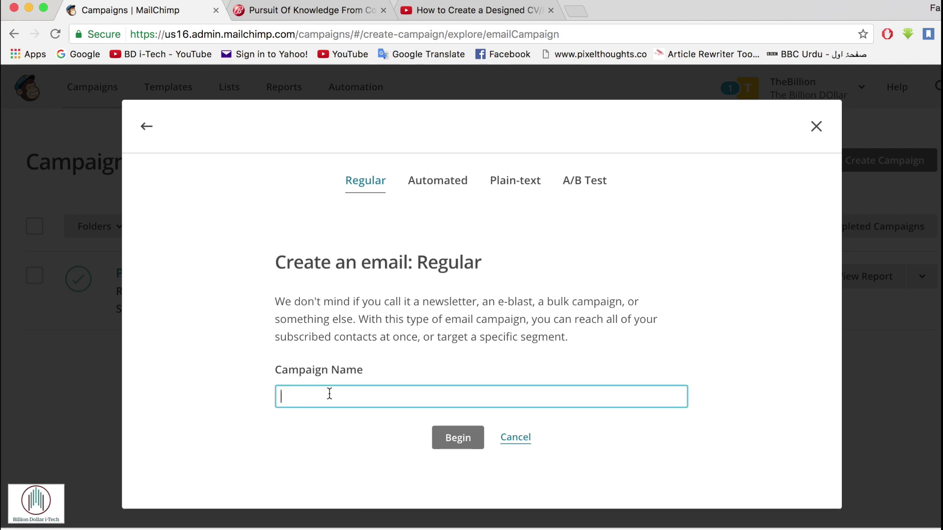
- Name the campaign 'How to create an attractive Resume by Microsoft Word' and begin it
left_click(455, 4)
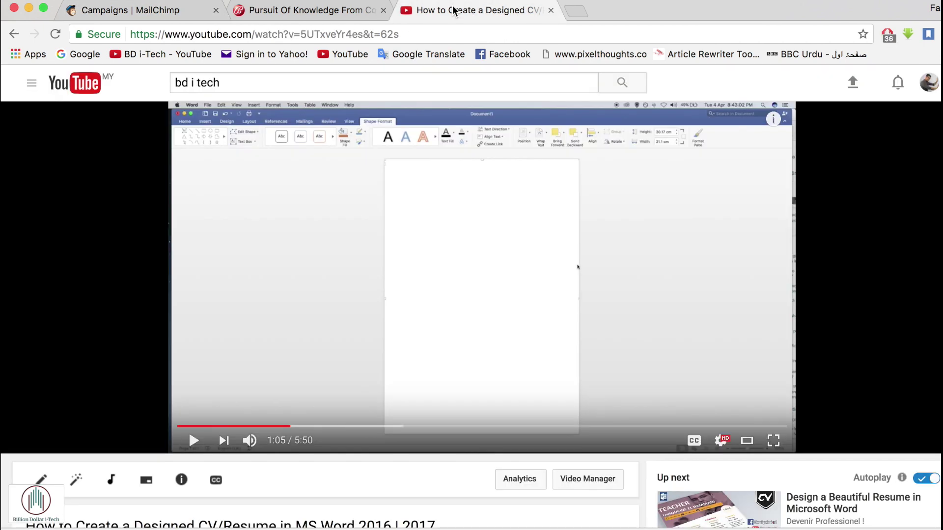
scroll(259, 410, "down", 2)
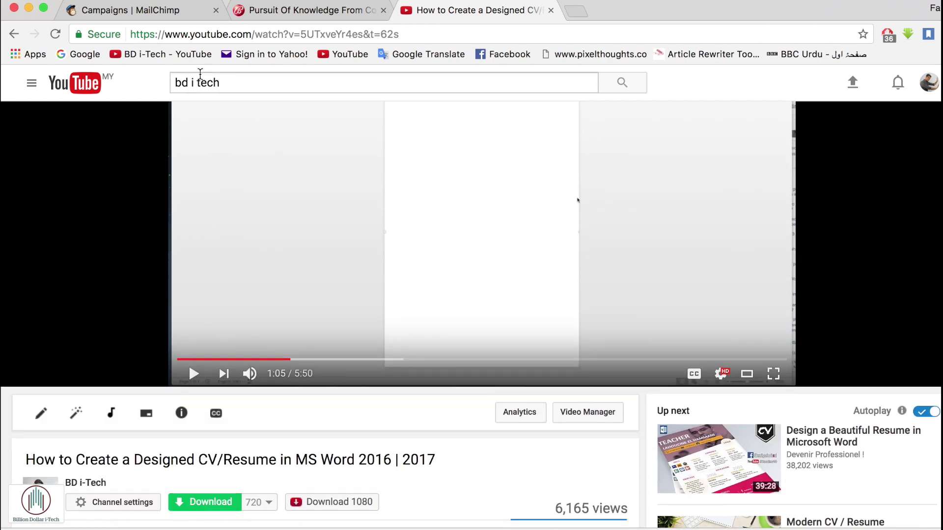
left_click(137, 9)
left_click(435, 397)
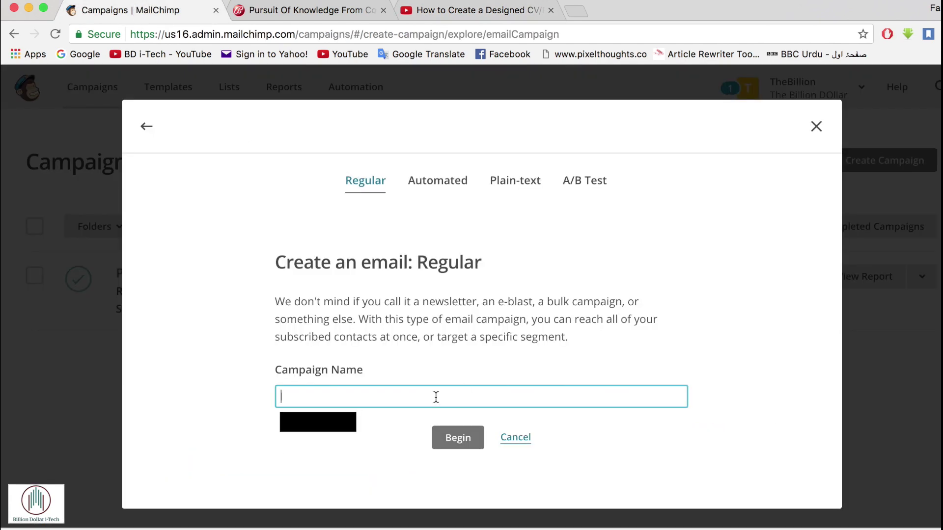
type("How to cre")
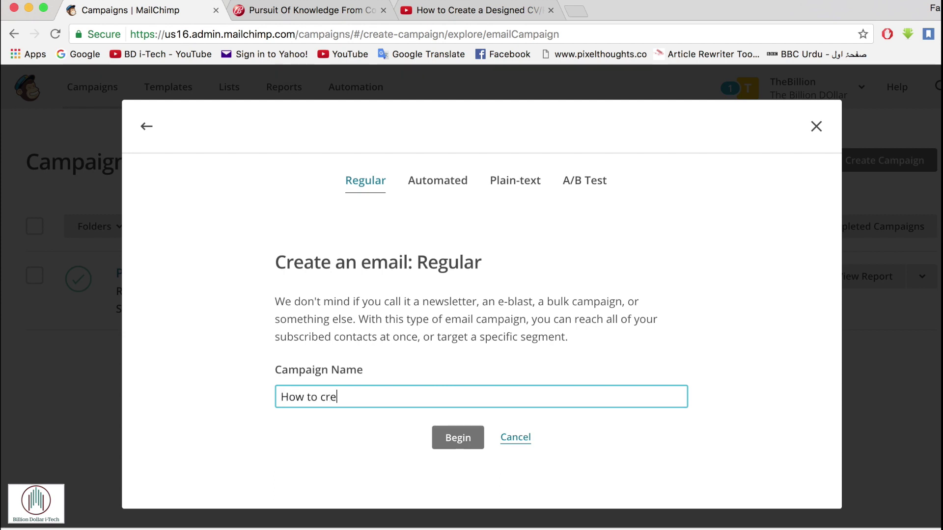
type("ate an attractive Resume by Microsoft")
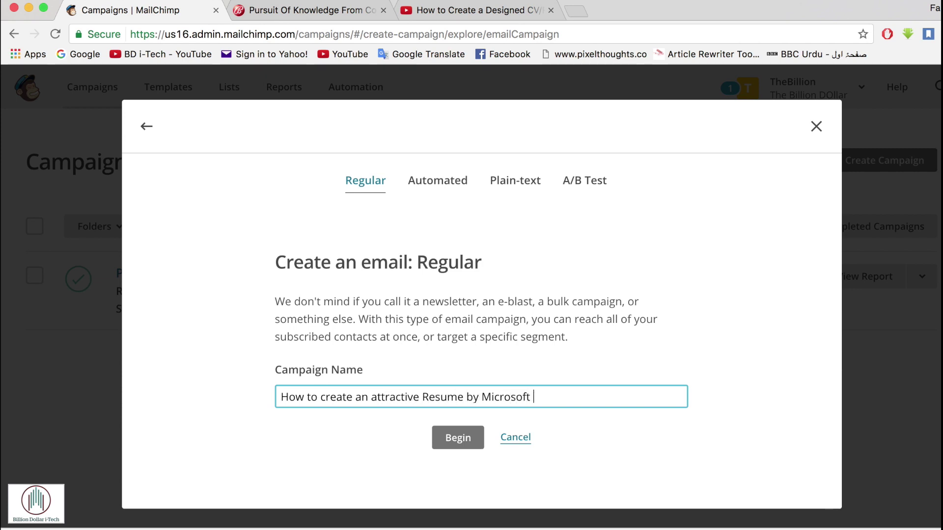
type(" Word")
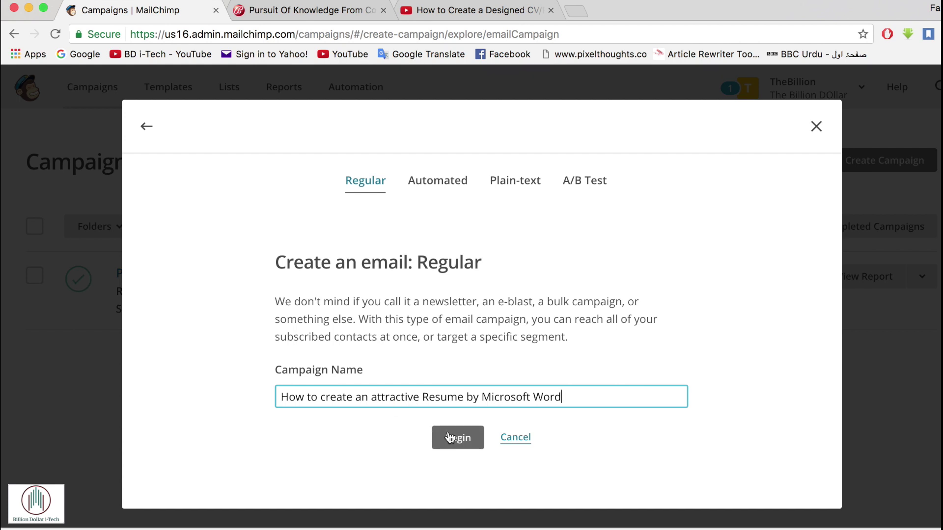
left_click(453, 438)
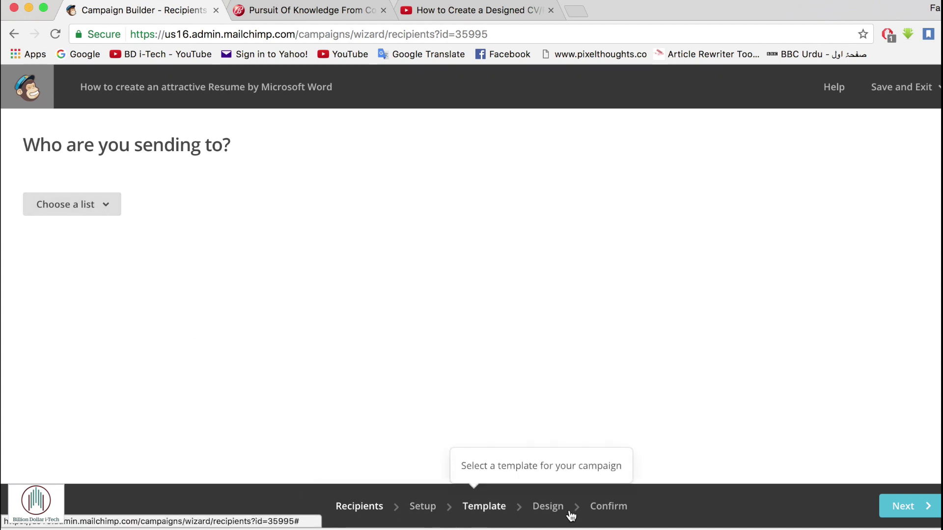
- Pick the Blog KL list with Entire list (1,875 recipients) selected, then continue
left_click(77, 199)
left_click(79, 255)
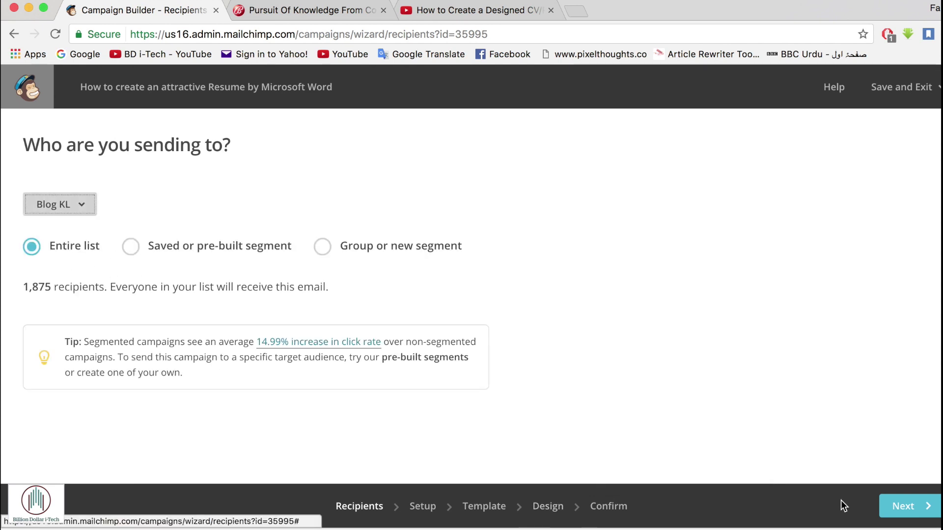
left_click(917, 511)
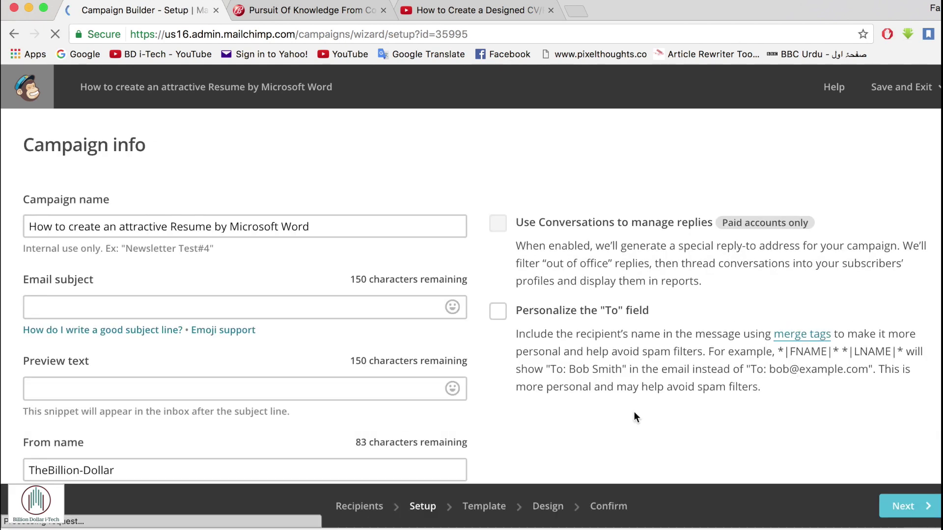
- Enter the email subject 'How To Create An Attractive Resume By Microsoft Word'
left_click(212, 305)
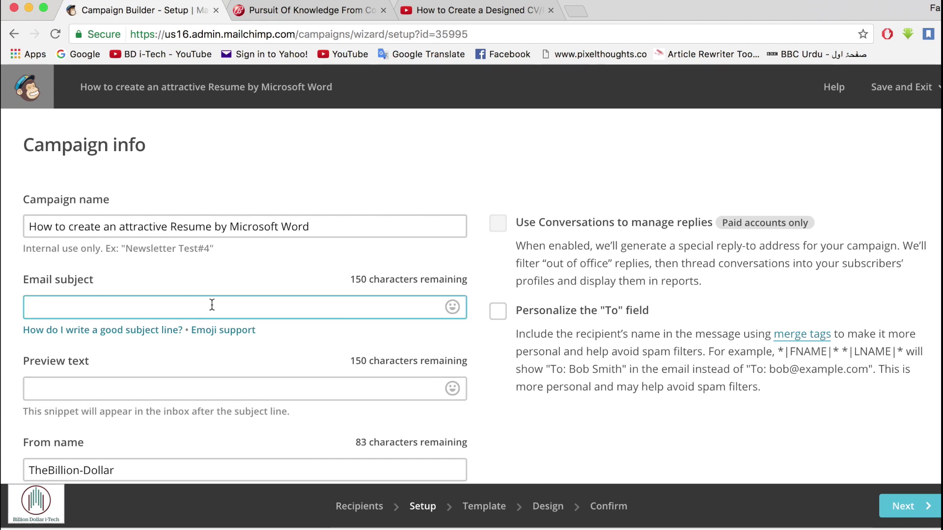
type("H")
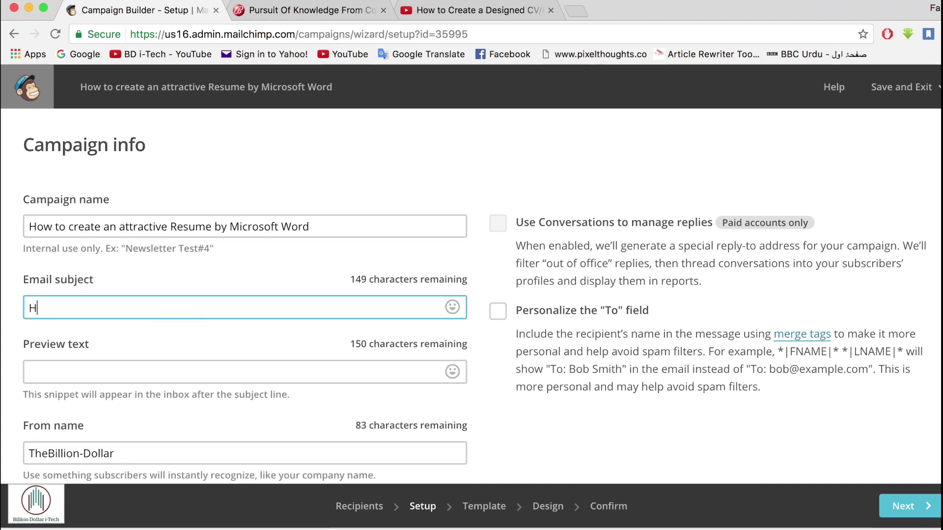
type("ow to")
key("BackSpace")
key("BackSpace")
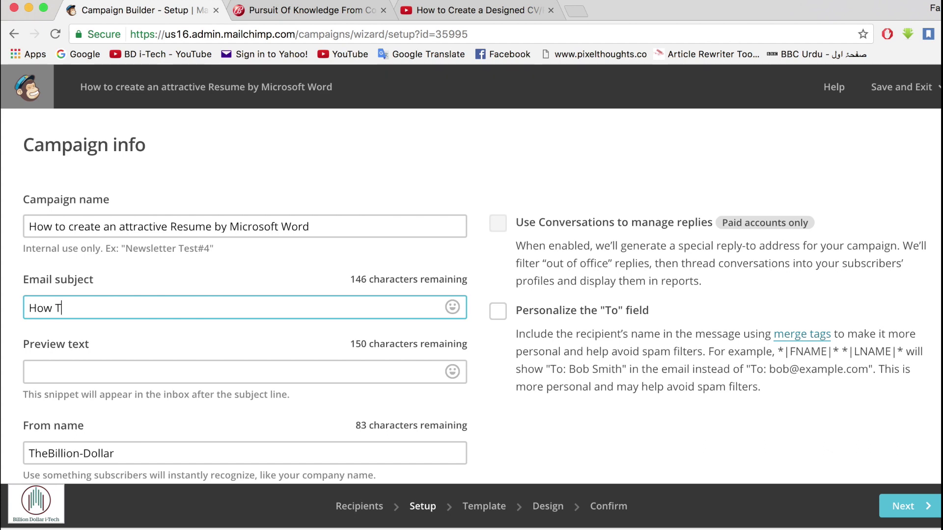
type("To CreATE")
key("BackSpace")
key("BackSpace")
key("BackSpace")
type("ate An Attractive Resume")
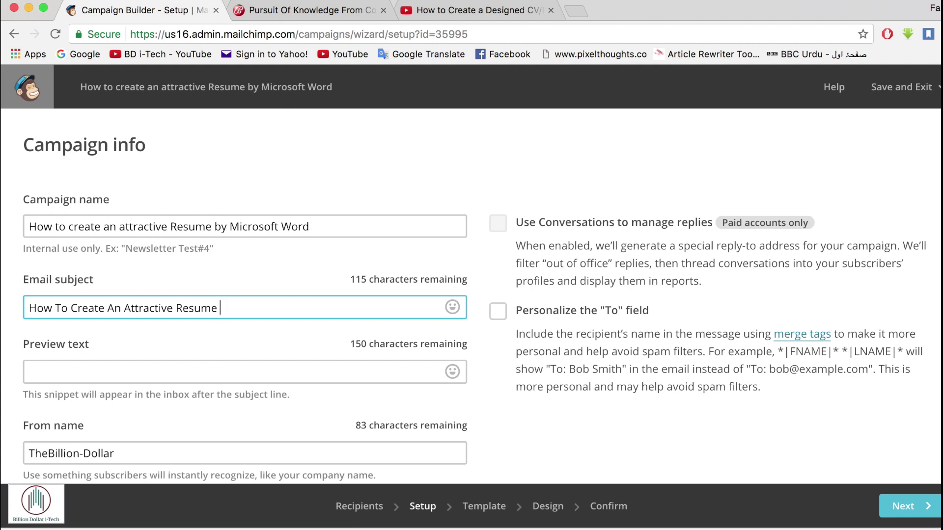
type("By Microsoft Word")
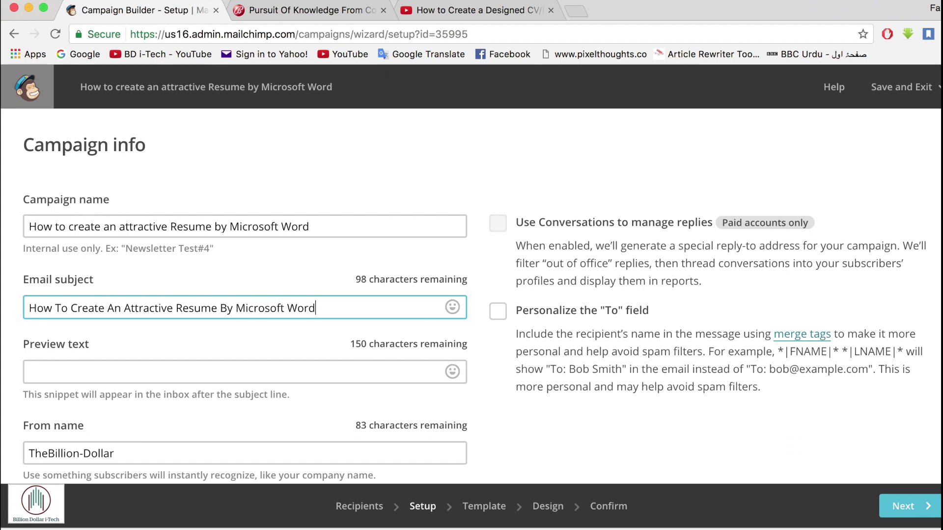
- Review the preview text, the TheBillion-Dollar sender name and the tracking options, then continue to templates
left_click(99, 377)
scroll(100, 378, "down", 3)
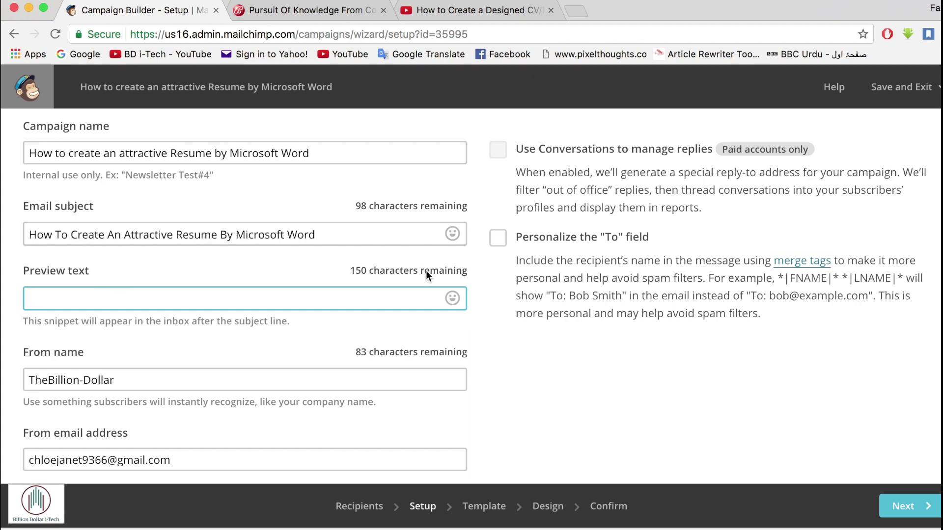
scroll(329, 359, "down", 4)
left_click(119, 283)
scroll(120, 284, "down", 3)
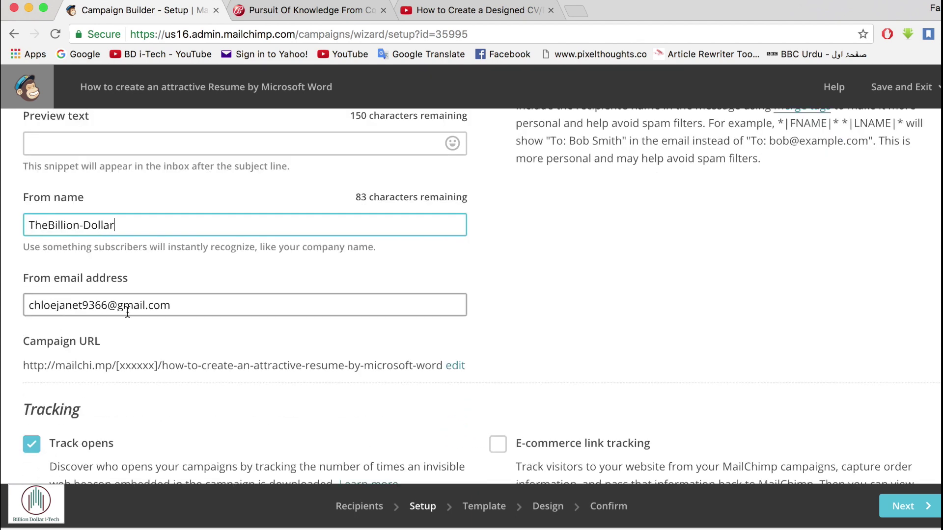
scroll(211, 311, "down", 10)
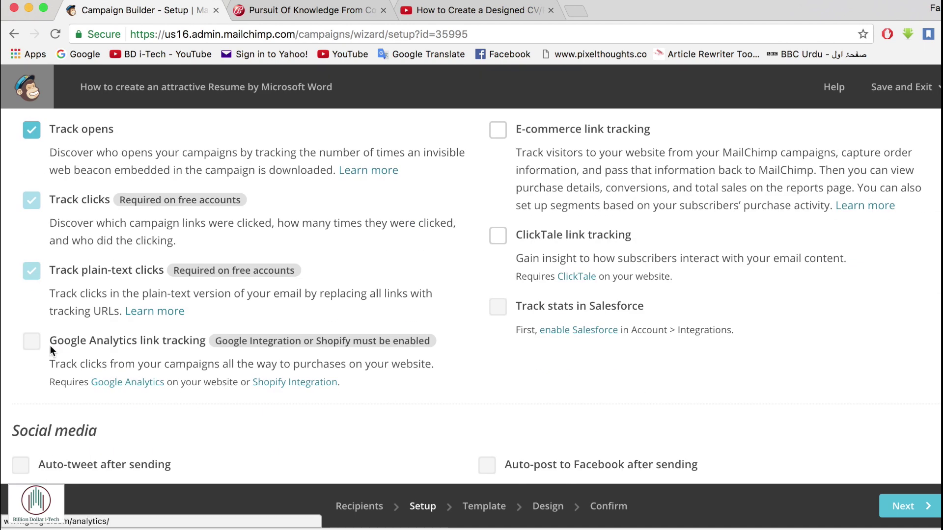
scroll(166, 355, "down", 7)
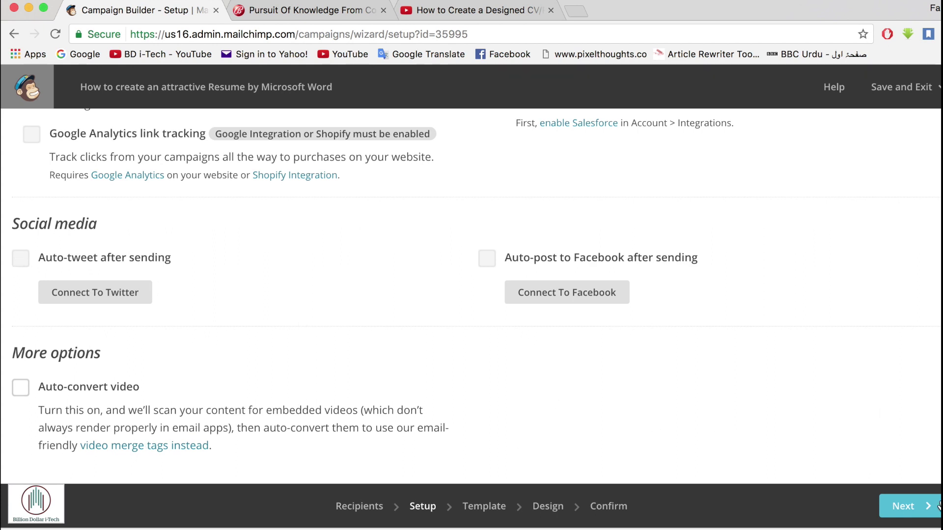
left_click(916, 508)
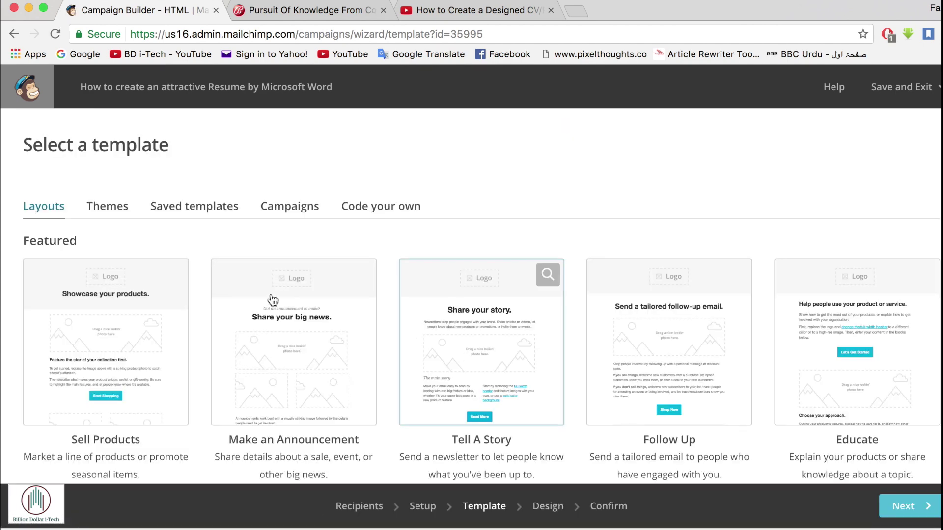
- Browse the template sections: Themes, saved templates, past campaigns and code-your-own options
scroll(404, 354, "down", 10)
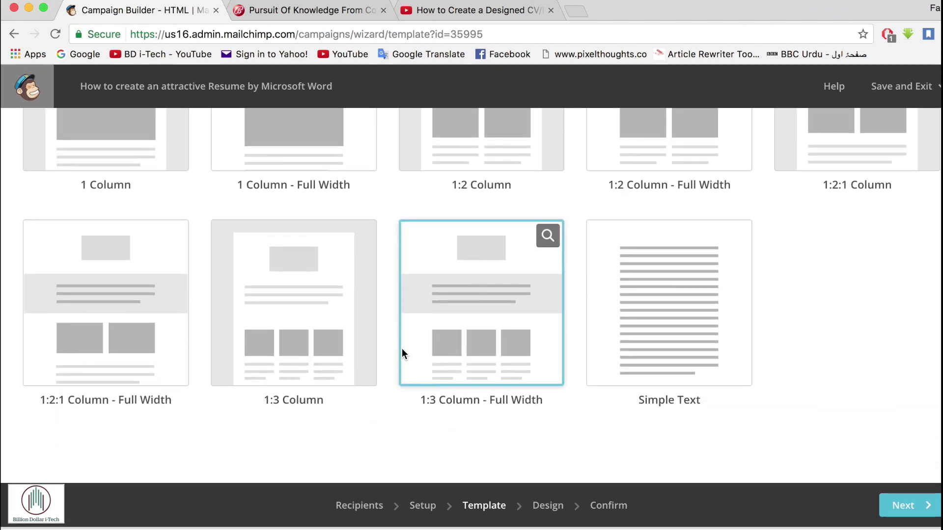
scroll(402, 350, "up", 10)
left_click(120, 206)
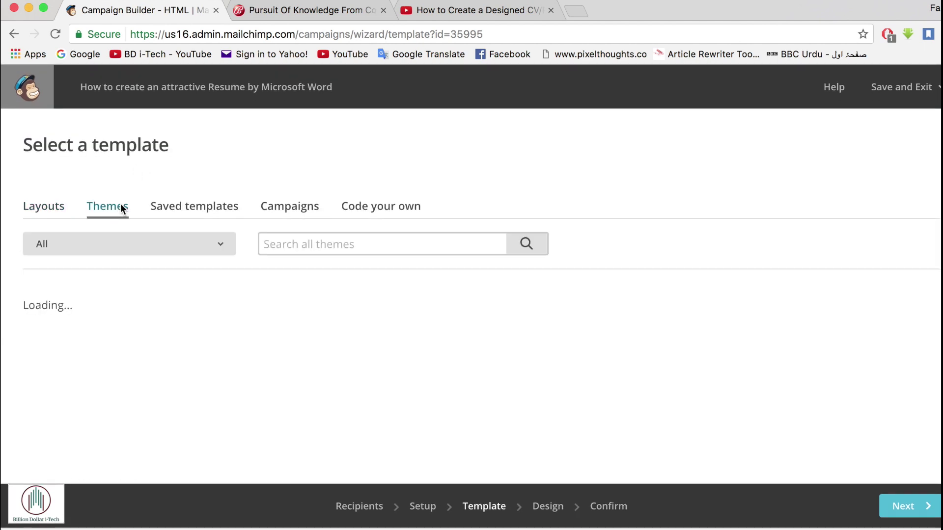
scroll(375, 352, "down", 3)
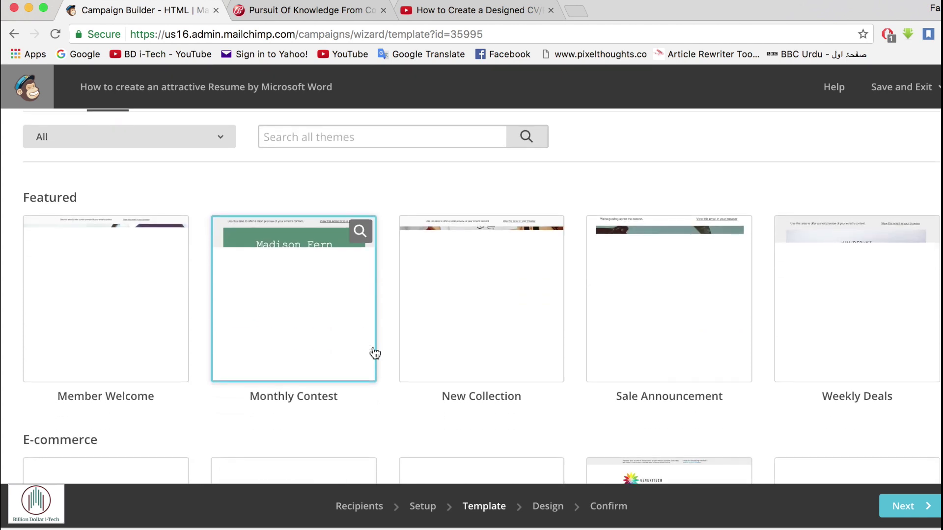
left_click(143, 137)
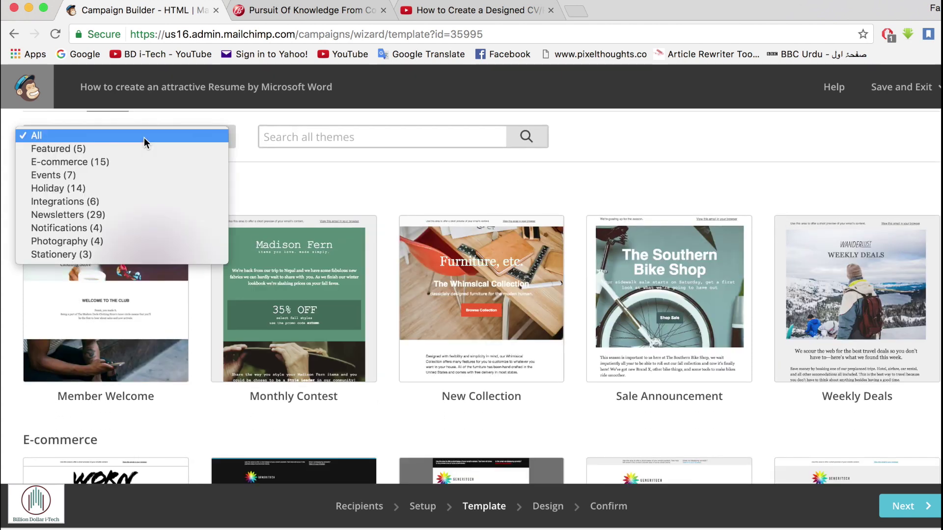
left_click(143, 138)
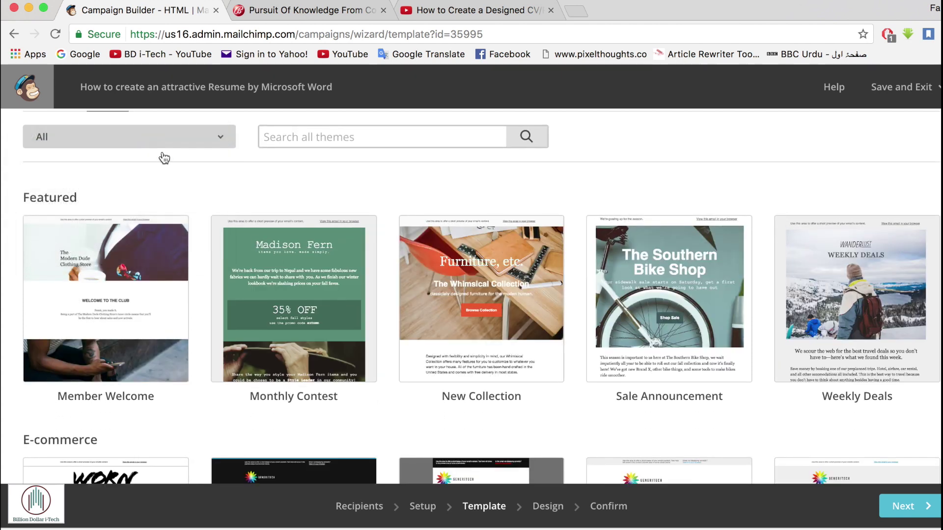
scroll(348, 334, "down", 20)
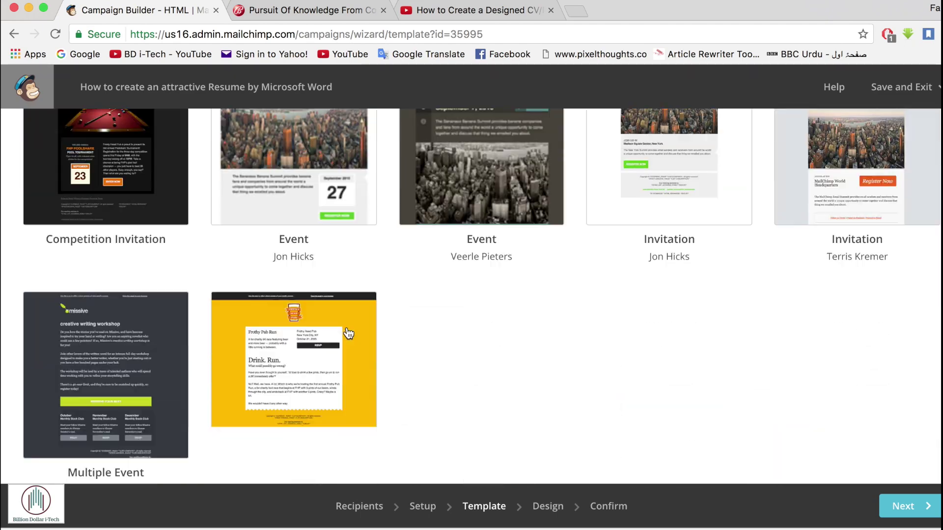
scroll(348, 333, "up", 20)
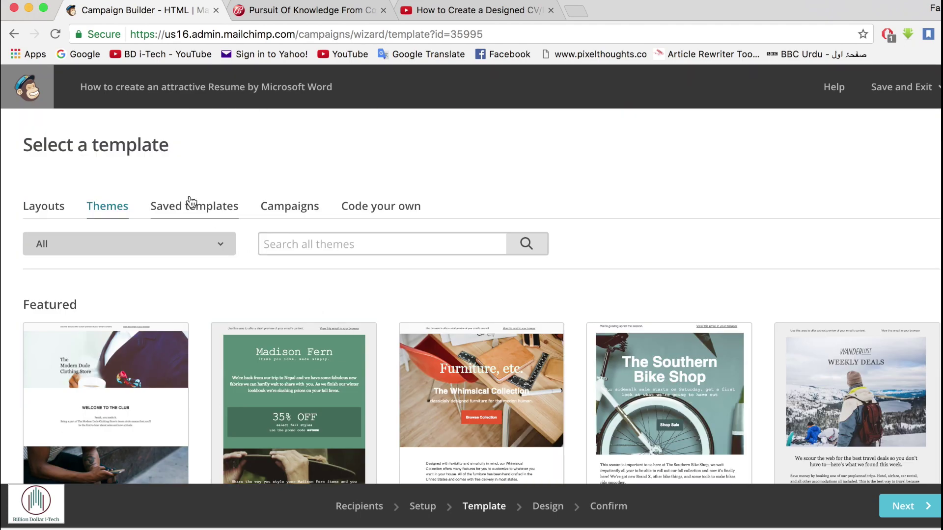
left_click(193, 209)
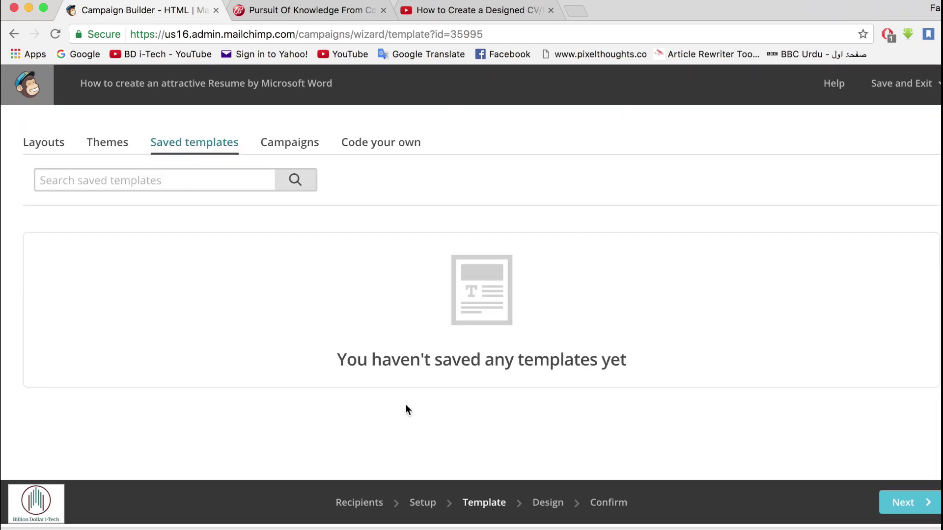
left_click(301, 204)
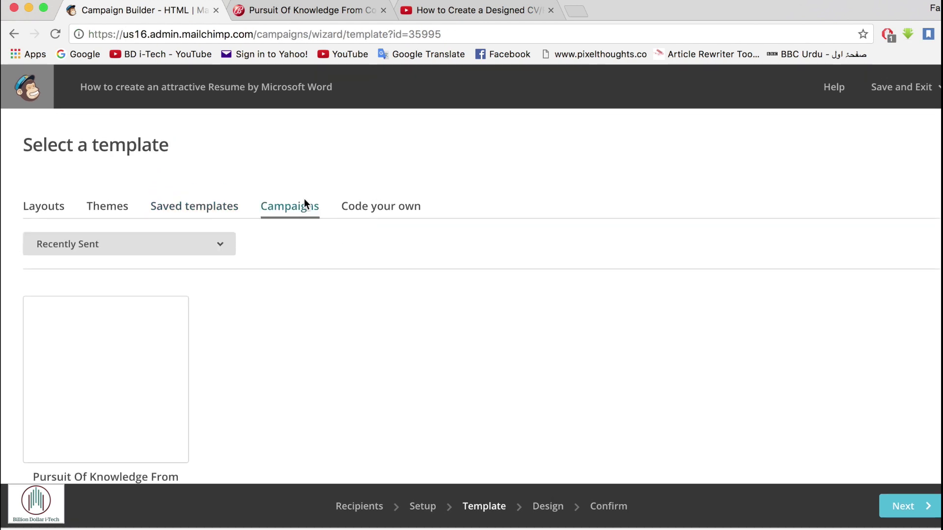
scroll(164, 407, "down", 3)
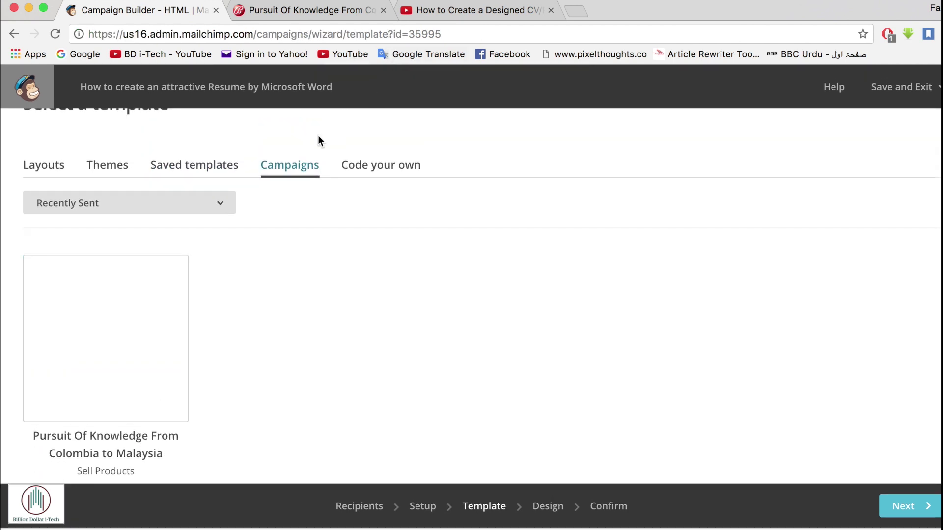
left_click(356, 167)
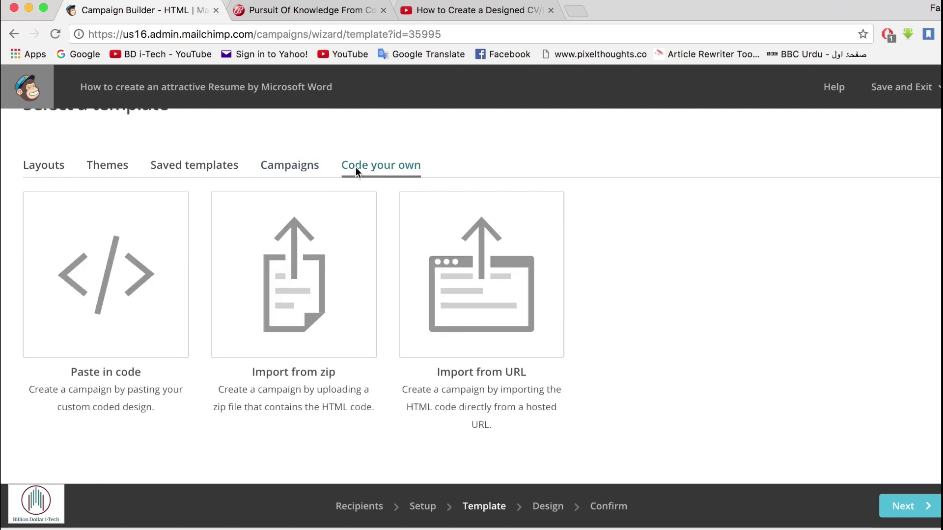
left_click(108, 162)
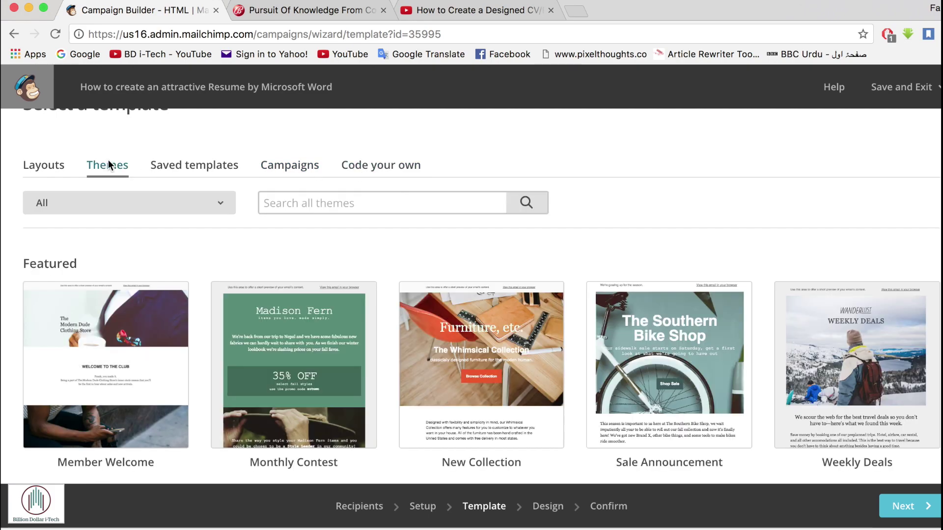
- Scroll through the theme gallery and select the Mosaic photography design for the email
scroll(276, 295, "down", 4)
scroll(276, 308, "down", 12)
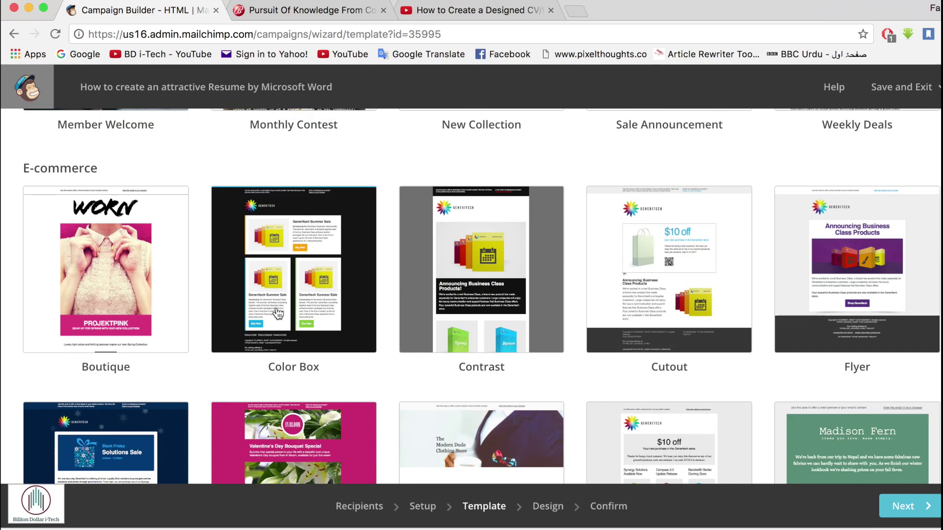
scroll(277, 313, "down", 12)
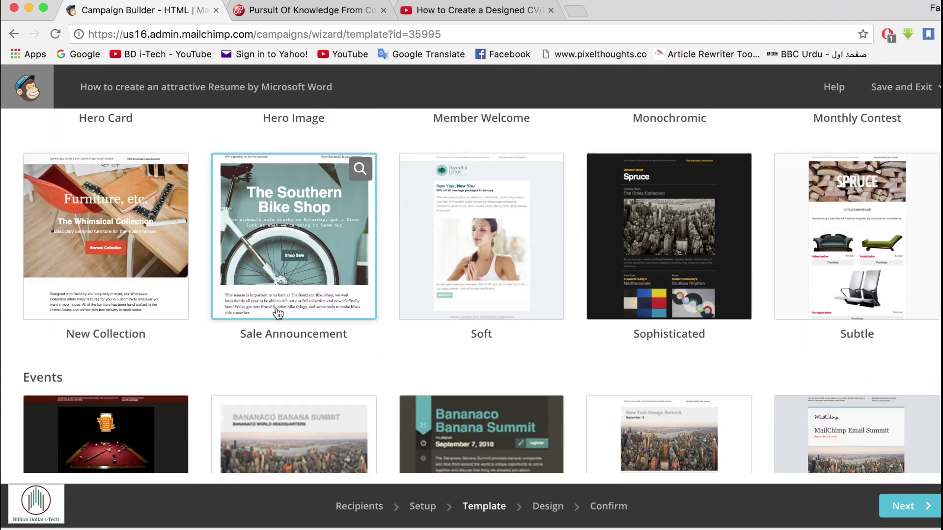
scroll(277, 313, "down", 10)
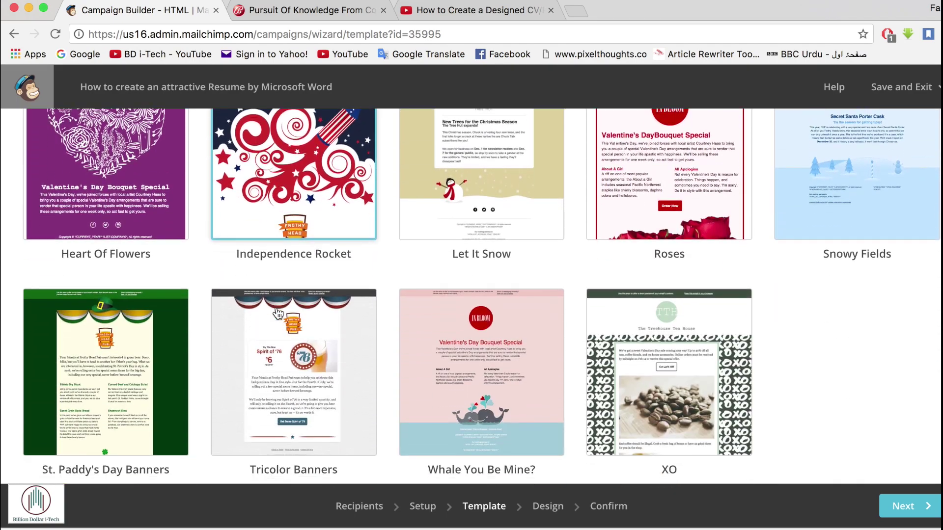
left_click(277, 313)
scroll(277, 313, "down", 3)
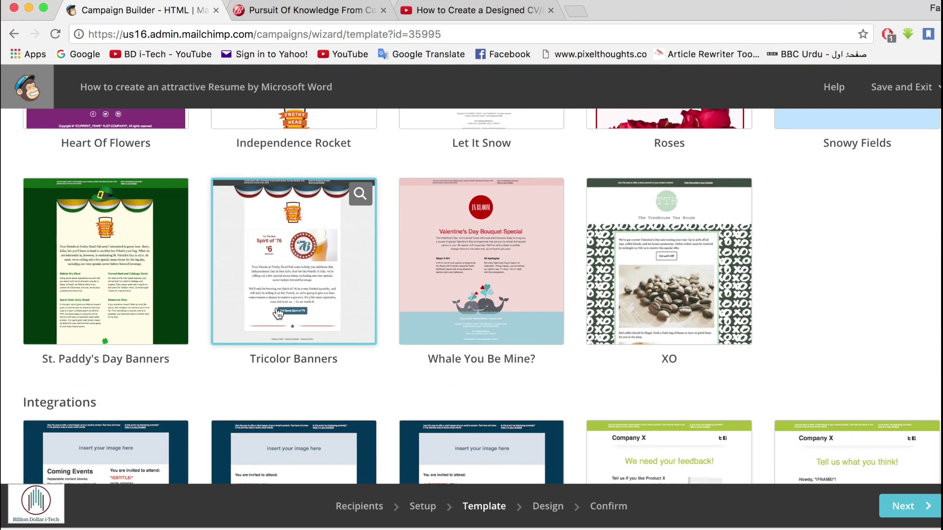
scroll(278, 313, "down", 9)
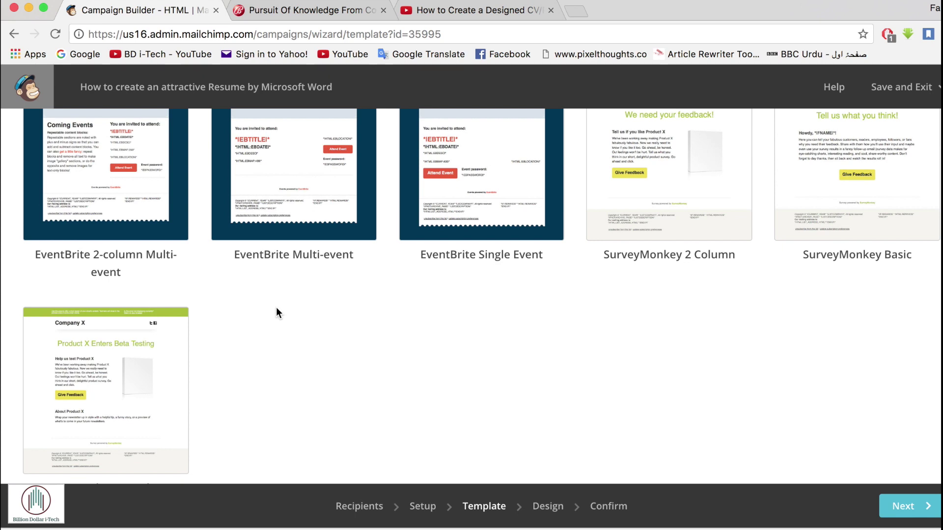
scroll(277, 314, "down", 8)
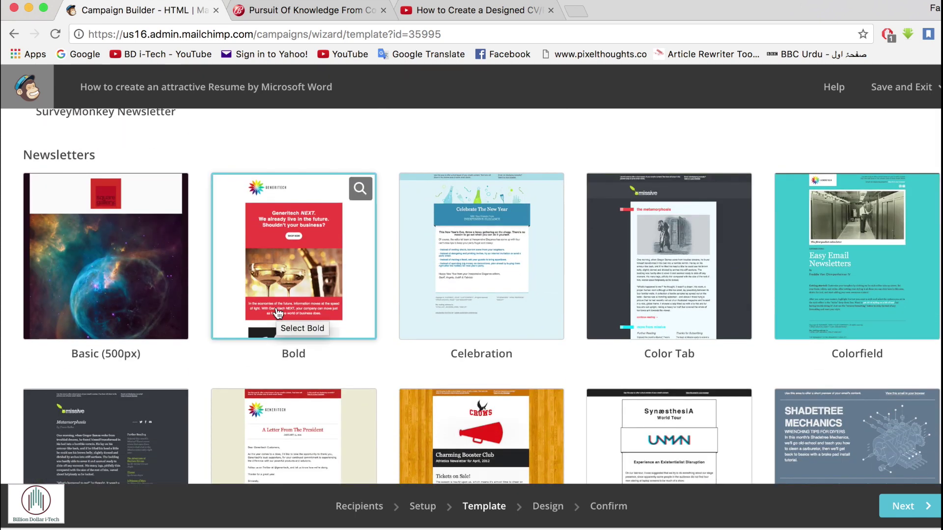
scroll(277, 313, "down", 5)
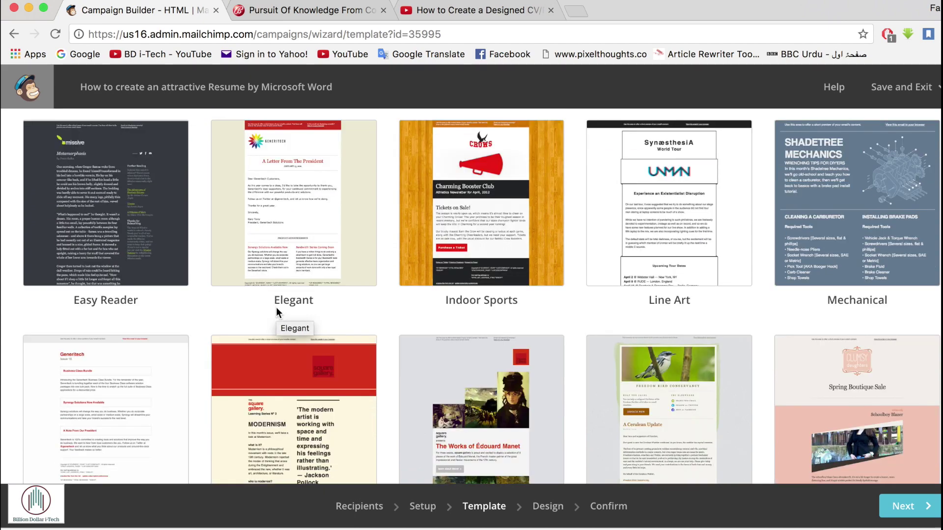
scroll(276, 307, "down", 6)
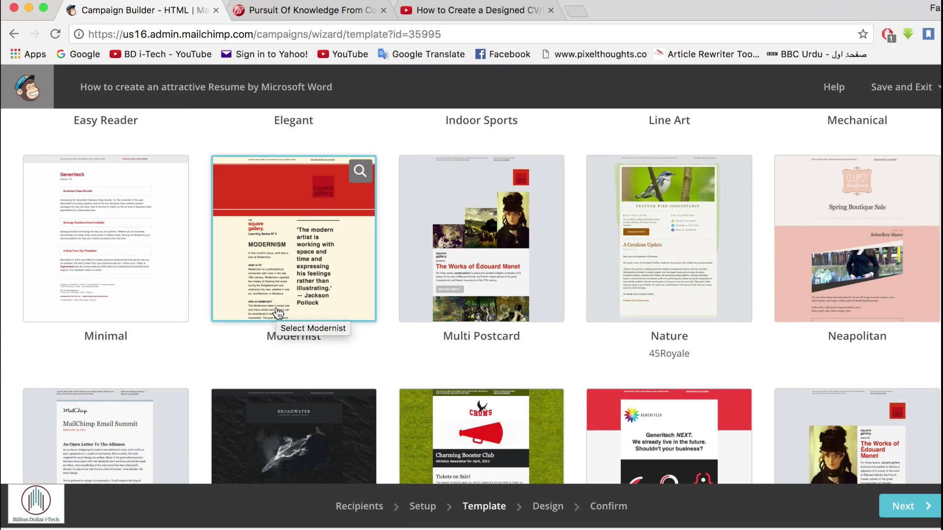
scroll(277, 313, "down", 2)
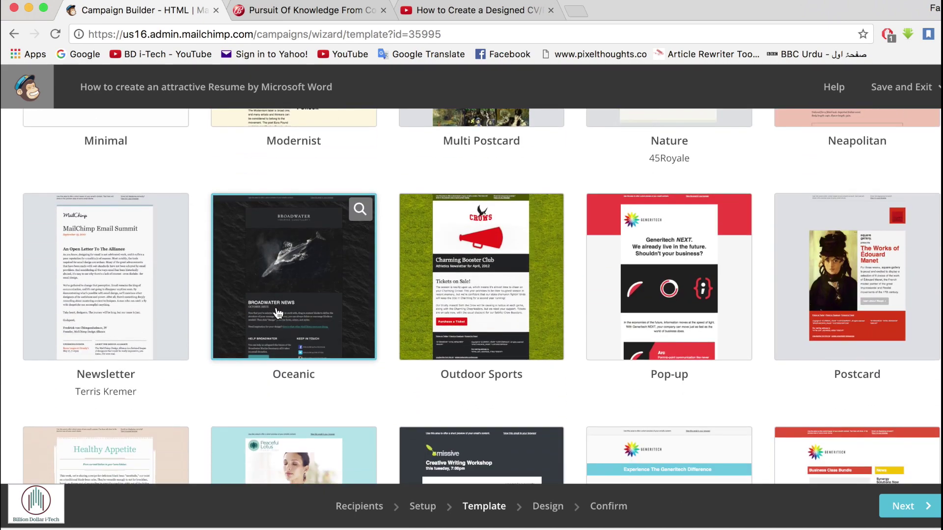
scroll(277, 313, "down", 2)
scroll(276, 308, "down", 13)
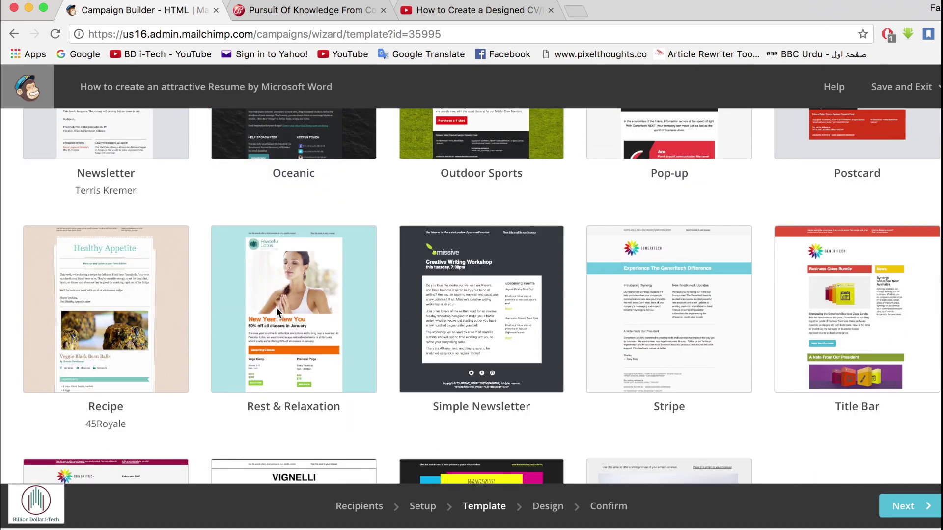
scroll(278, 313, "down", 4)
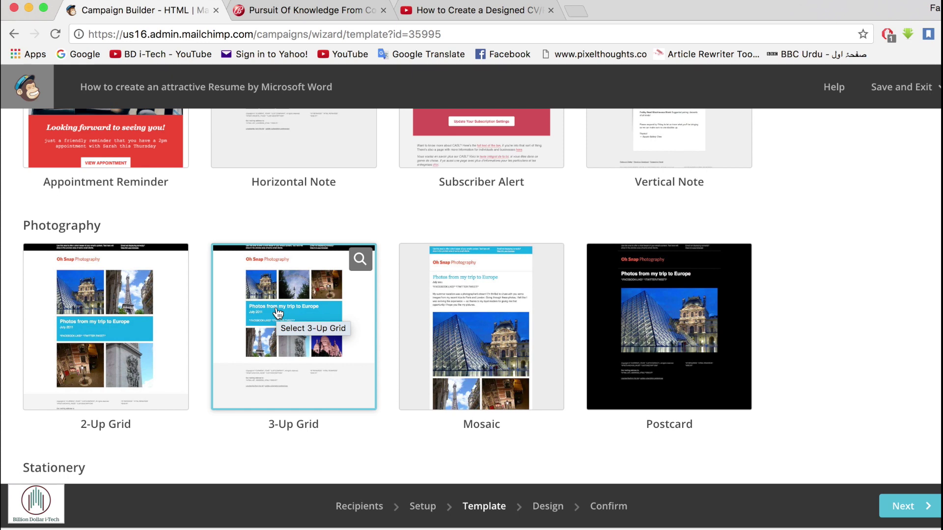
scroll(450, 295, "down", 5)
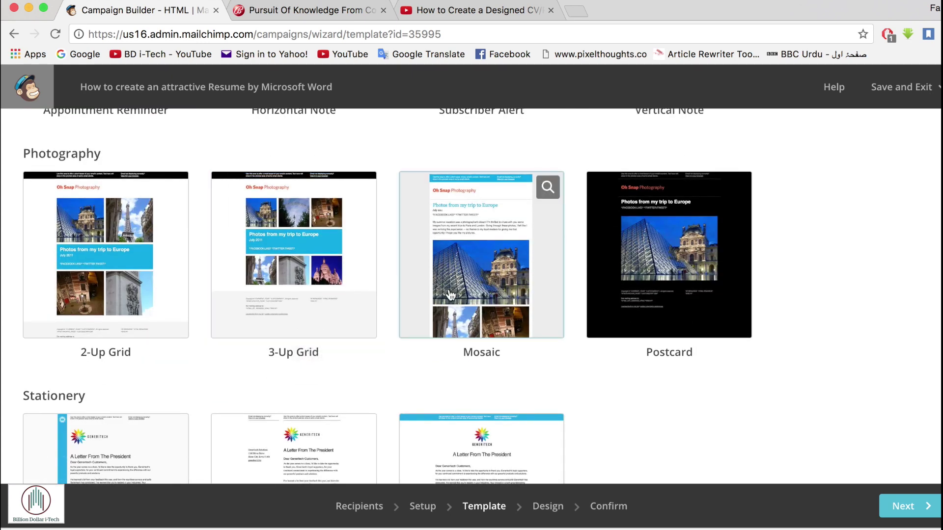
scroll(450, 295, "up", 1)
- Choose the Mosaic photography template, dismiss the content-blocks tip, and browse the Content blocks panel
left_click(474, 192)
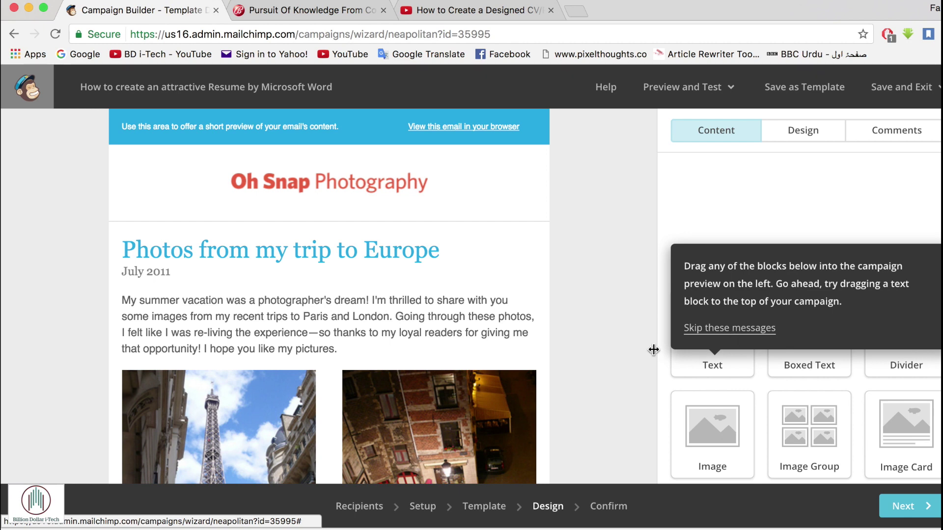
left_click(717, 338)
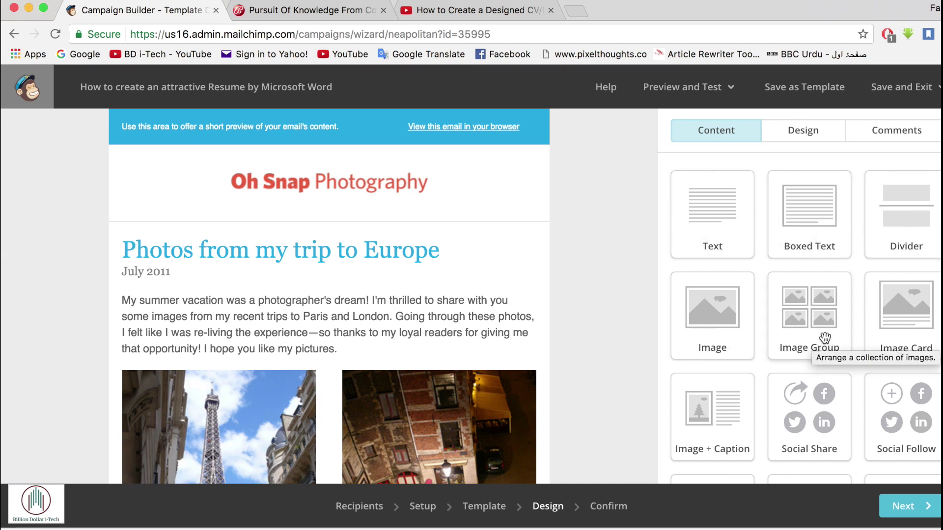
scroll(824, 337, "down", 3)
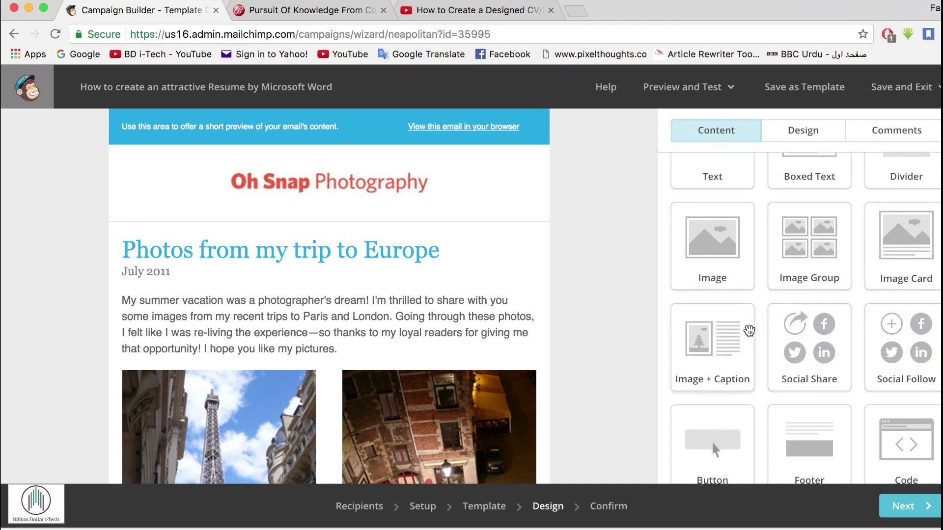
scroll(824, 335, "down", 3)
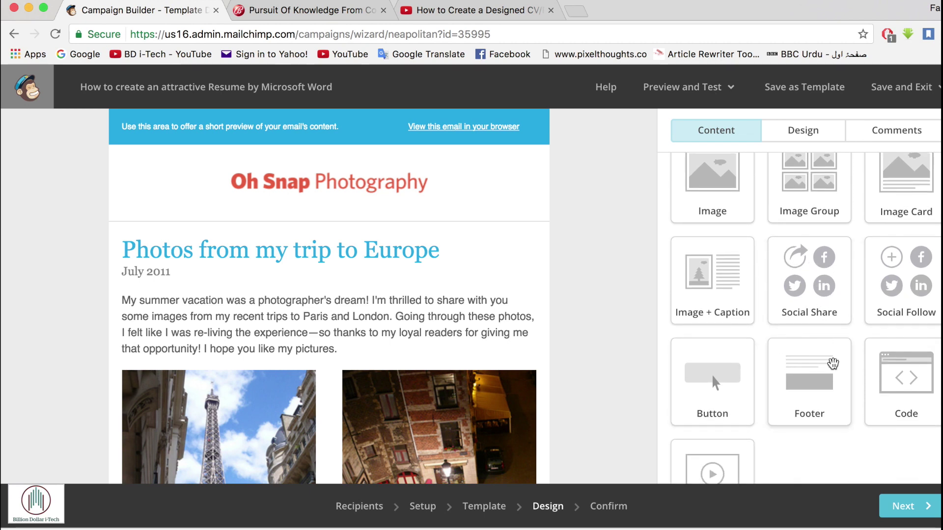
scroll(911, 383, "down", 4)
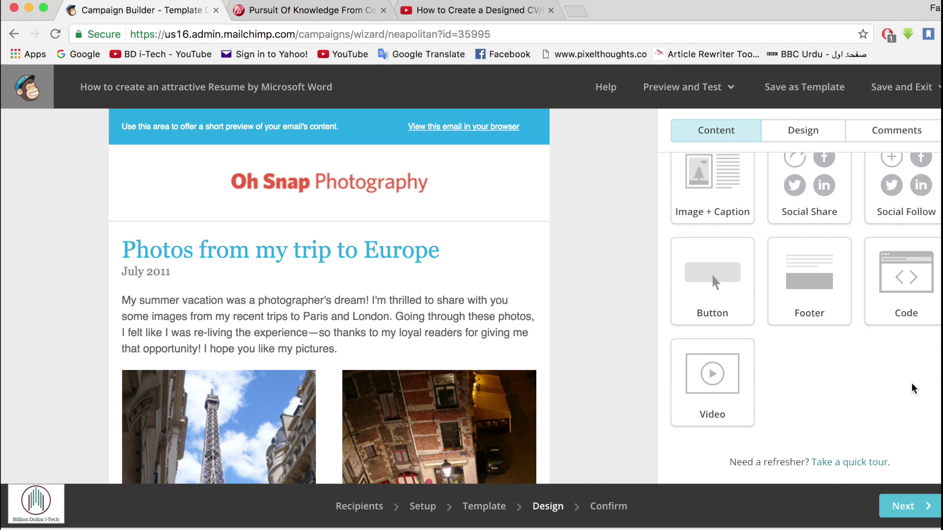
scroll(911, 385, "up", 10)
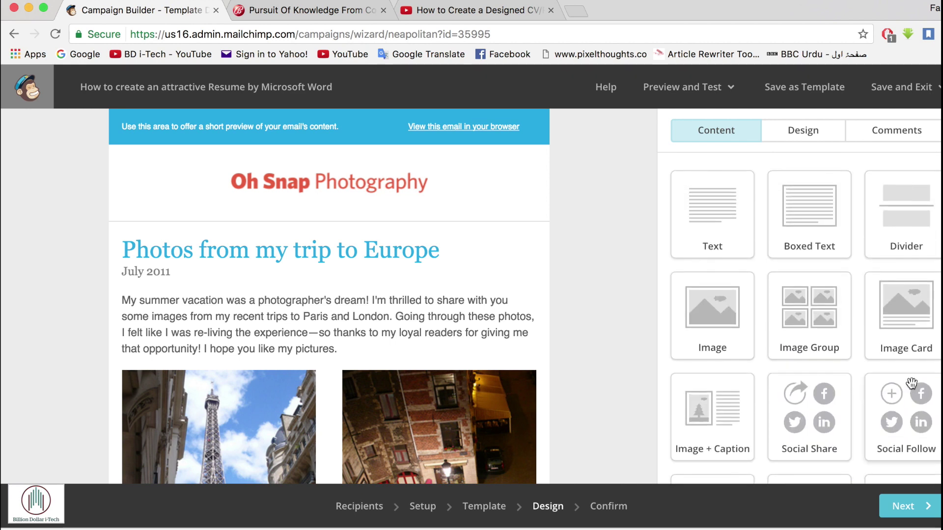
- Replace the placeholder preheader with 'Are you interested to make a creative resume by Microsoft Word?'
left_click(282, 123)
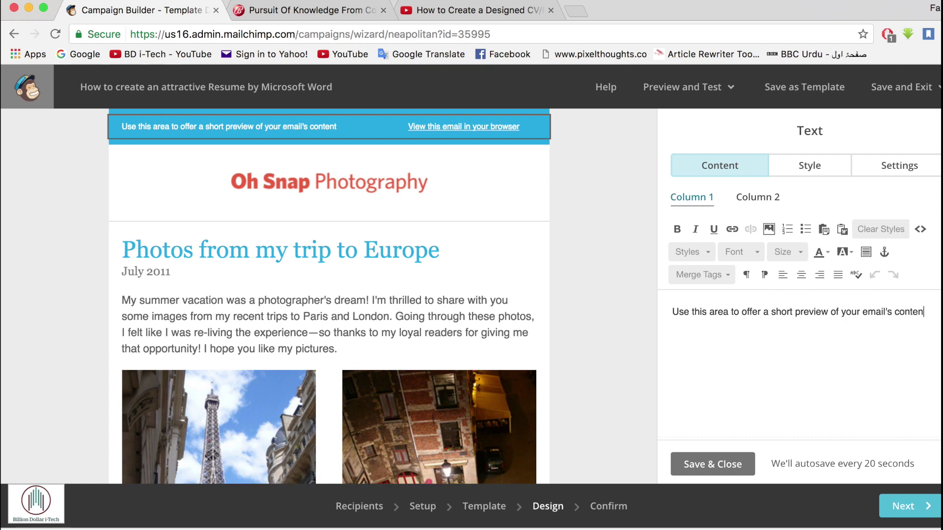
key("BackSpace")
key("BackSpace")
key("BackSpace")
key("BackSpace")
key("BackSpace")
key("BackSpace")
key("BackSpace")
key("BackSpace")
key("BackSpace")
key("BackSpace")
key("BackSpace")
key("BackSpace")
key("BackSpace")
key("BackSpace")
key("BackSpace")
key("BackSpace")
key("BackSpace")
key("BackSpace")
key("BackSpace")
key("BackSpace")
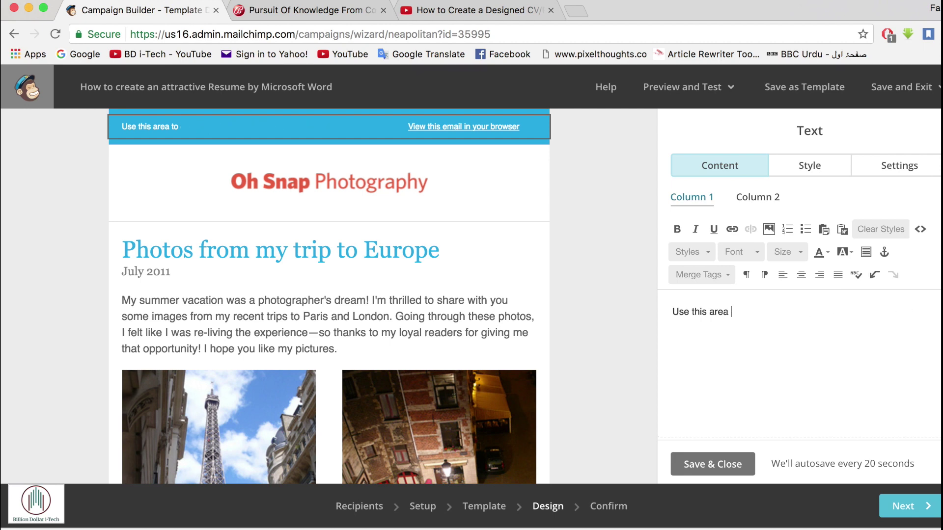
key("BackSpace")
key("BackSpace")
key("BackSpace")
key("BackSpace")
key("BackSpace")
key("BackSpace")
key("BackSpace")
key("BackSpace")
key("BackSpace")
key("BackSpace")
key("BackSpace")
key("BackSpace")
key("BackSpace")
key("BackSpace")
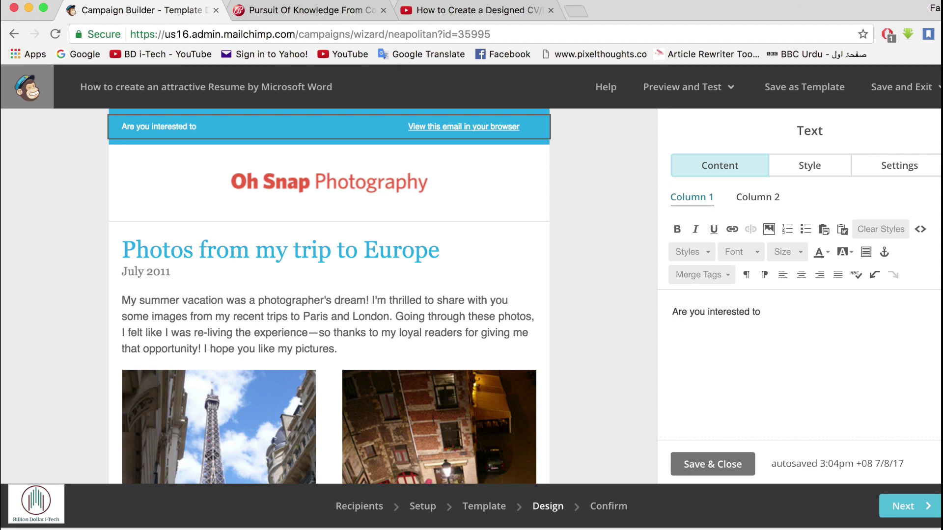
type("ake a creat")
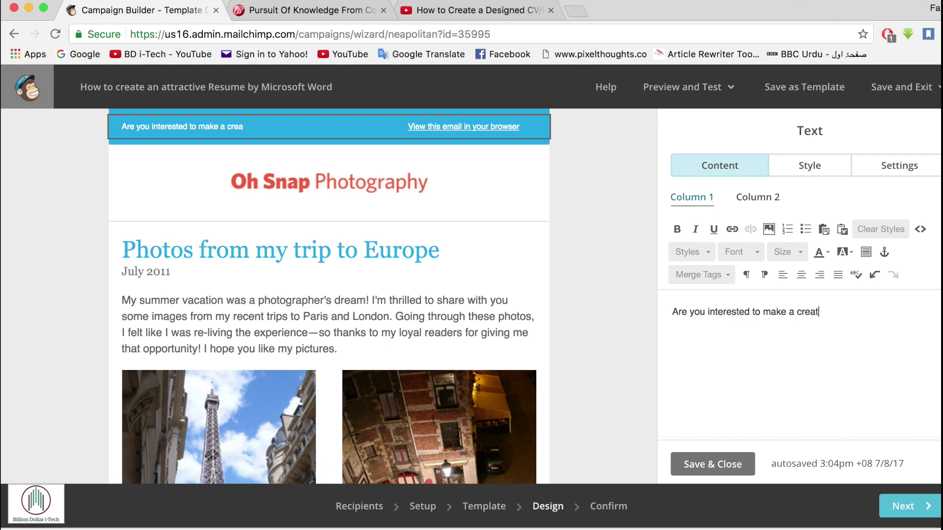
type("ive resume")
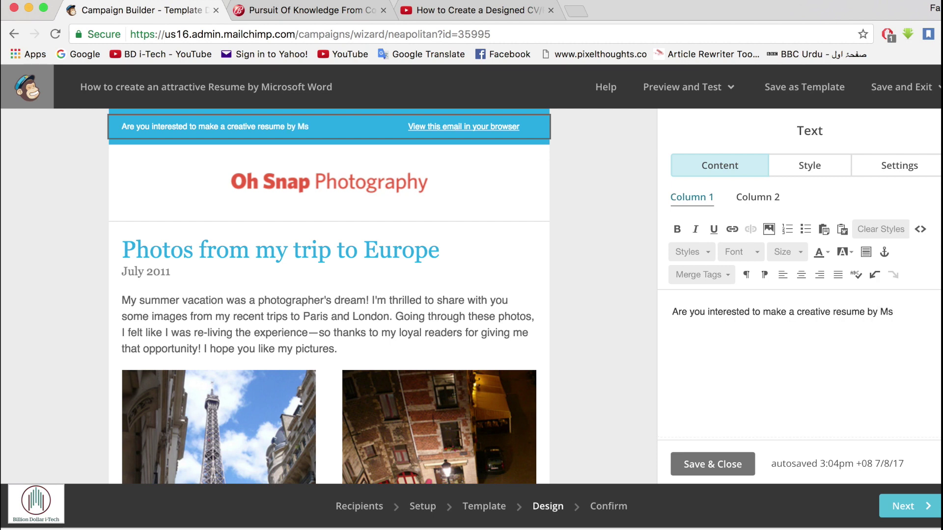
type("by Microsoft Word?")
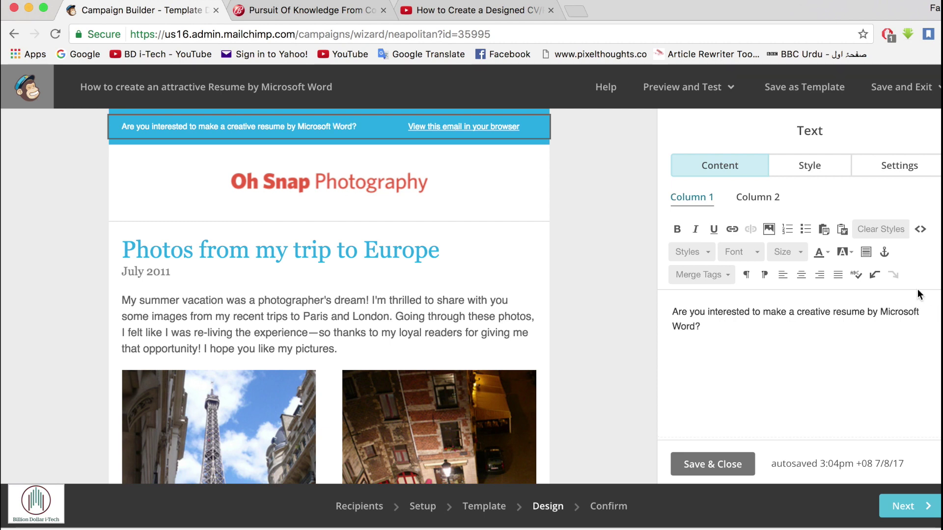
- Replace the preheader's view-in-browser link text with 'YouTube'
left_click(755, 198)
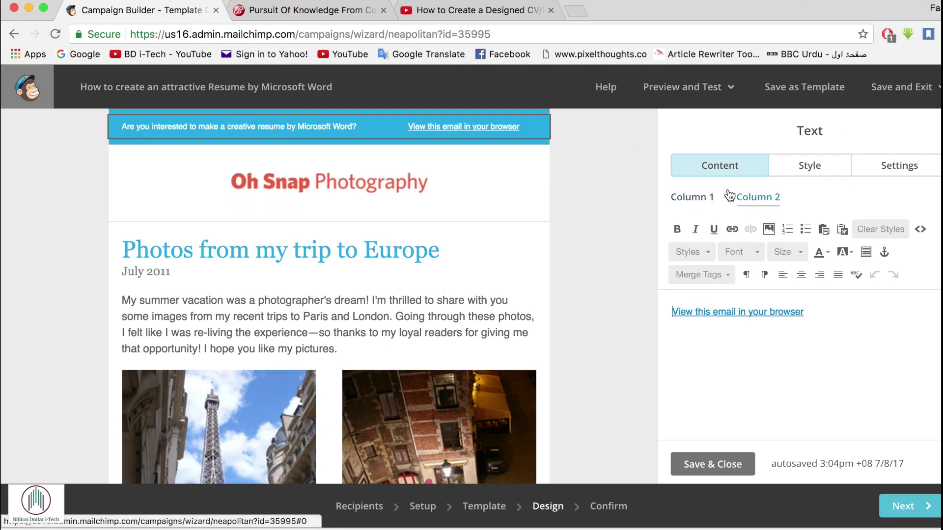
left_click(822, 312)
key("BackSpace")
key("BackSpace")
key("BackSpace")
key("BackSpace")
key("BackSpace")
key("BackSpace")
key("BackSpace")
key("BackSpace")
key("BackSpace")
key("BackSpace")
key("BackSpace")
key("BackSpace")
key("BackSpace")
key("BackSpace")
key("BackSpace")
key("BackSpace")
key("BackSpace")
key("BackSpace")
key("BackSpace")
key("BackSpace")
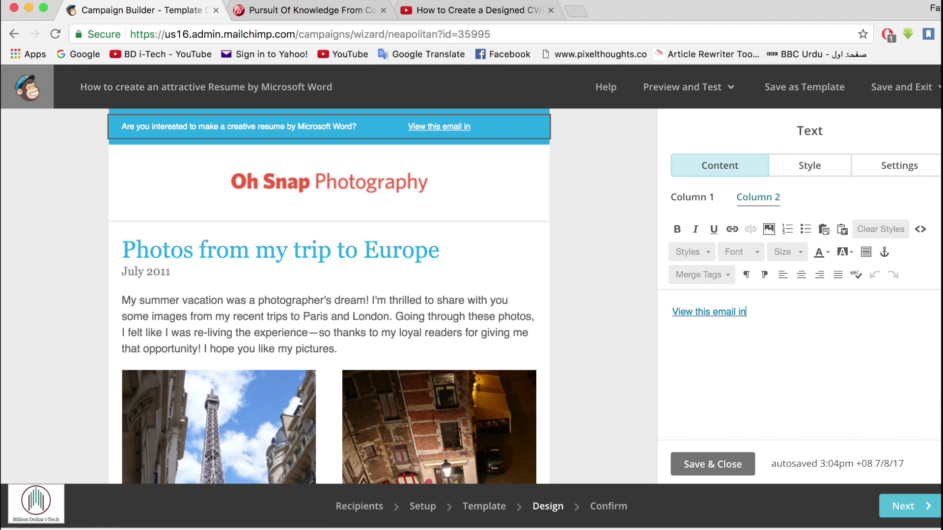
key("BackSpace")
key("BackSpace")
key("BackSpace")
key("BackSpace")
key("BackSpace")
key("BackSpace")
key("BackSpace")
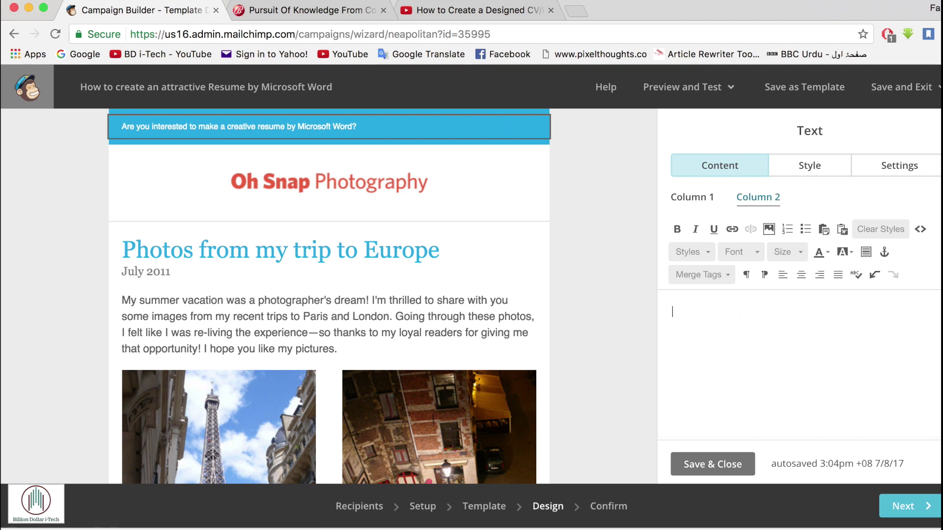
type("YouTu")
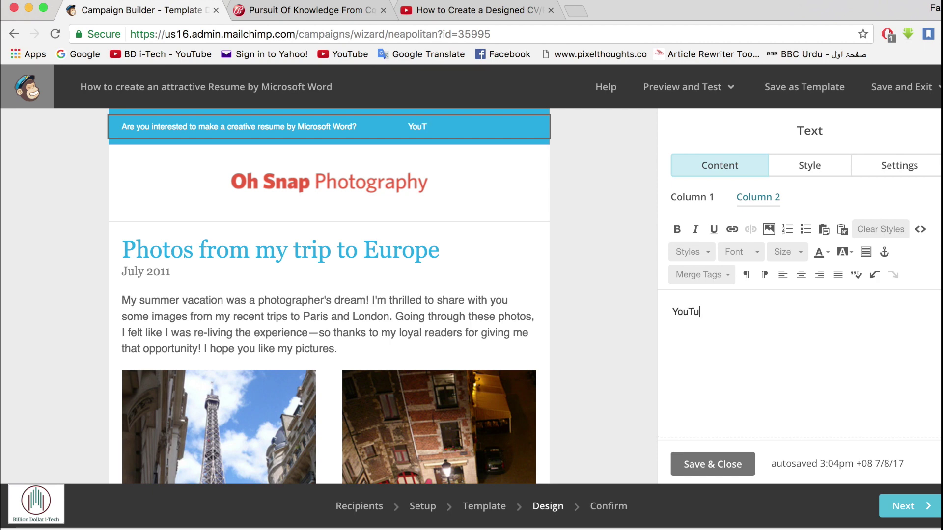
type("be")
left_click_drag(724, 314, 669, 316)
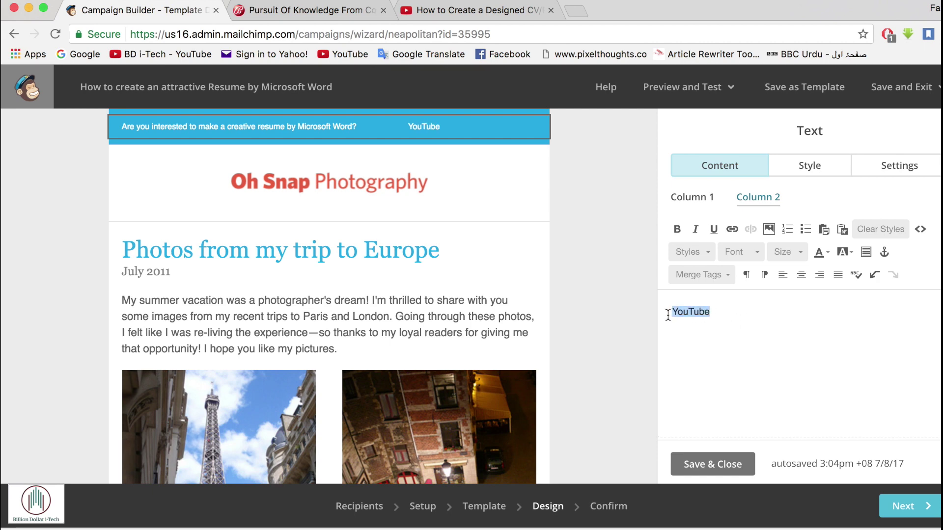
left_click(731, 229)
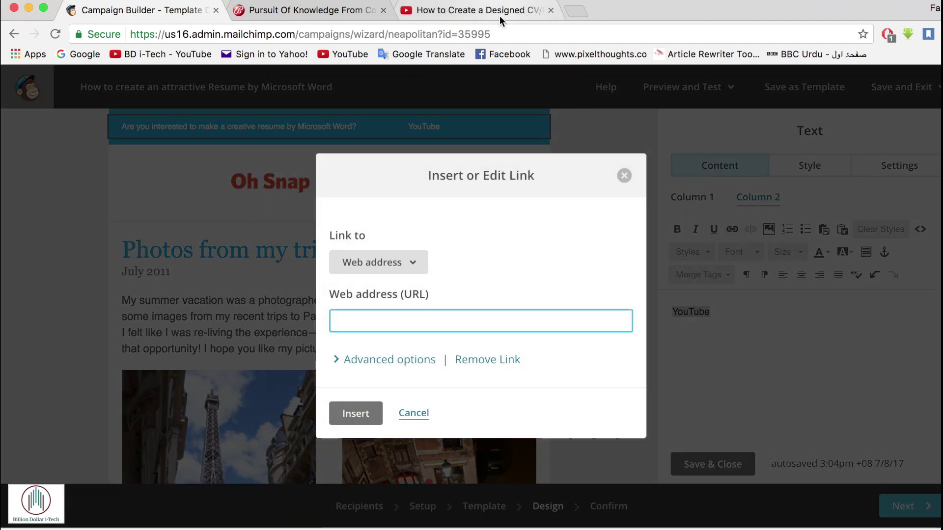
left_click(500, 15)
scroll(183, 444, "down", 3)
left_click(102, 387)
key("super+c")
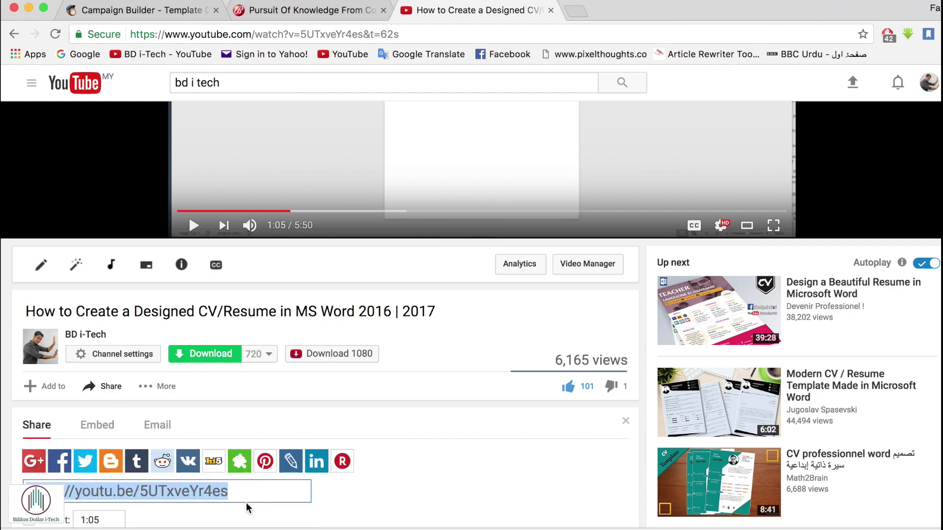
left_click(160, 13)
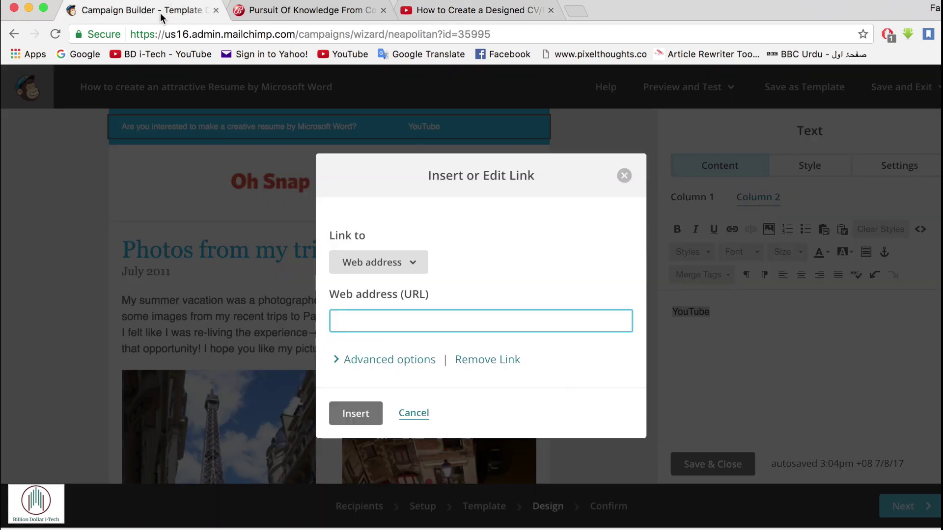
key("super+v")
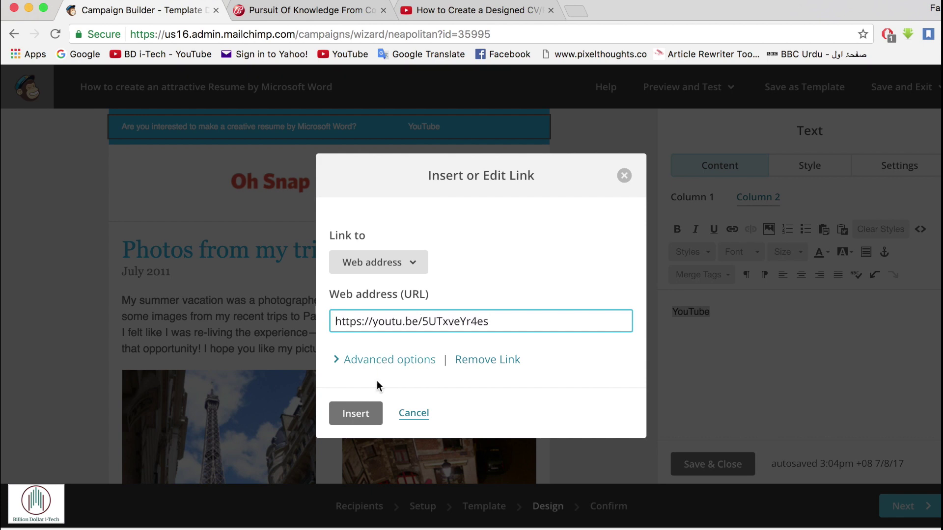
left_click(360, 411)
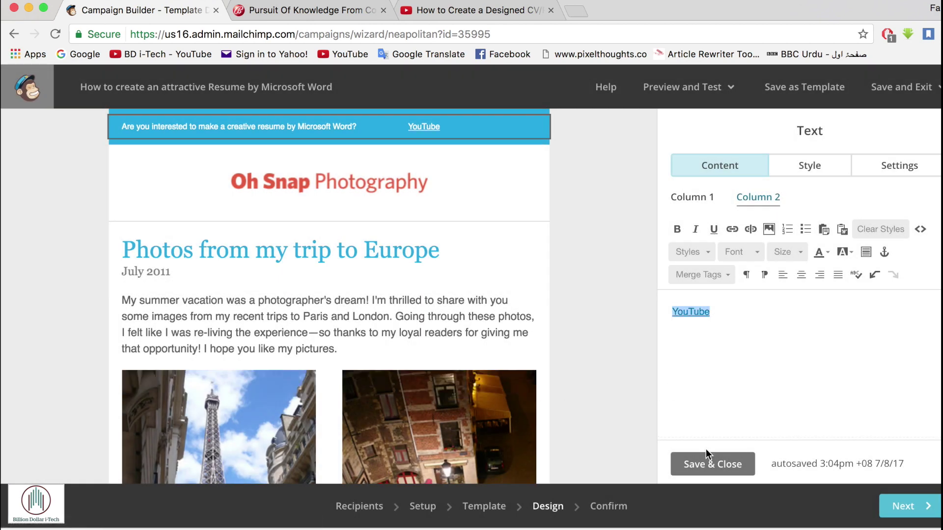
- Finish the preheader and delete the Oh Snap Photography logo block from the header
left_click(712, 464)
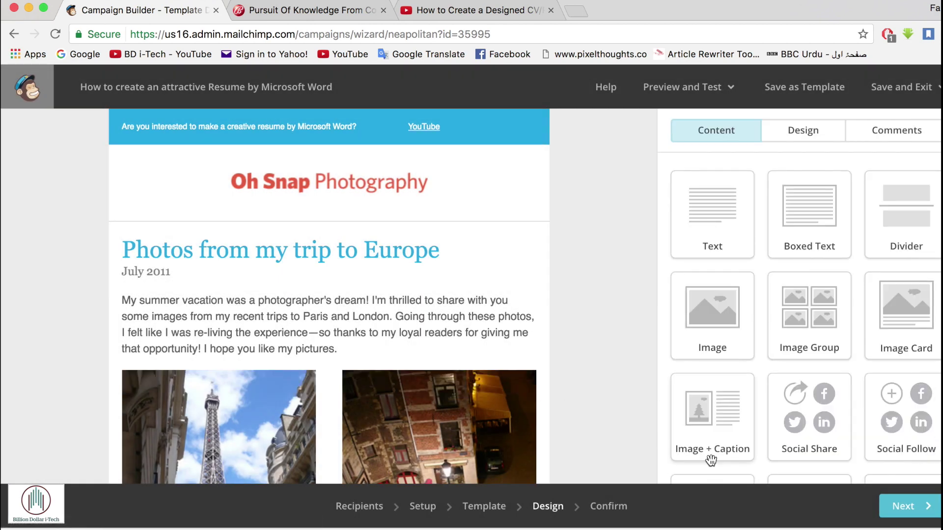
left_click(344, 184)
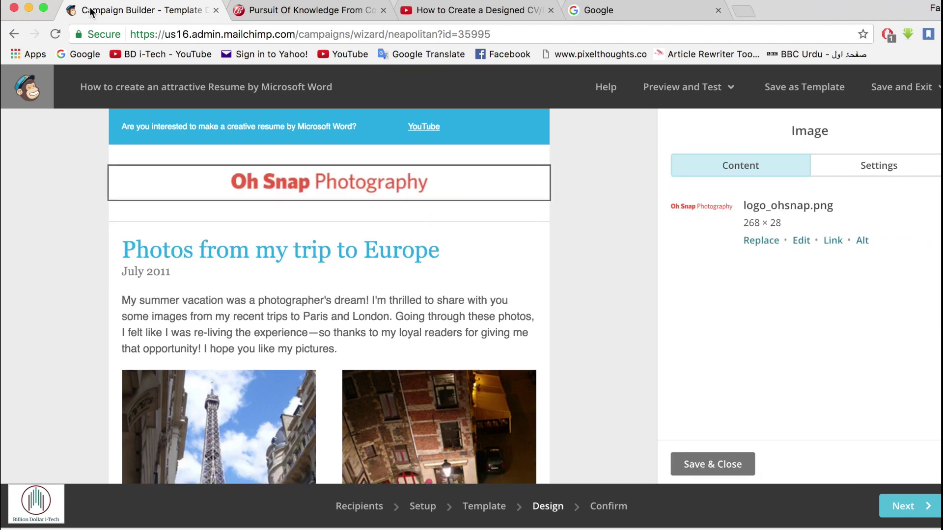
mouse_move(444, 196)
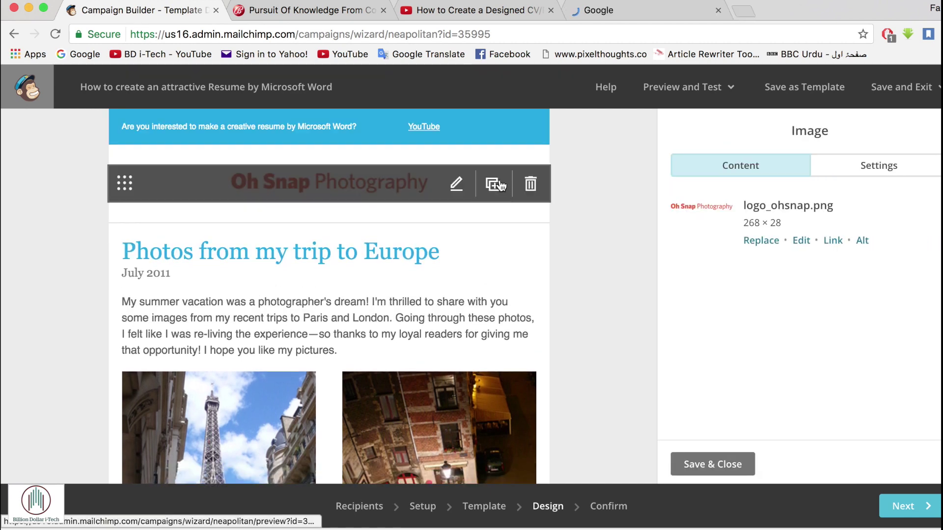
left_click(531, 185)
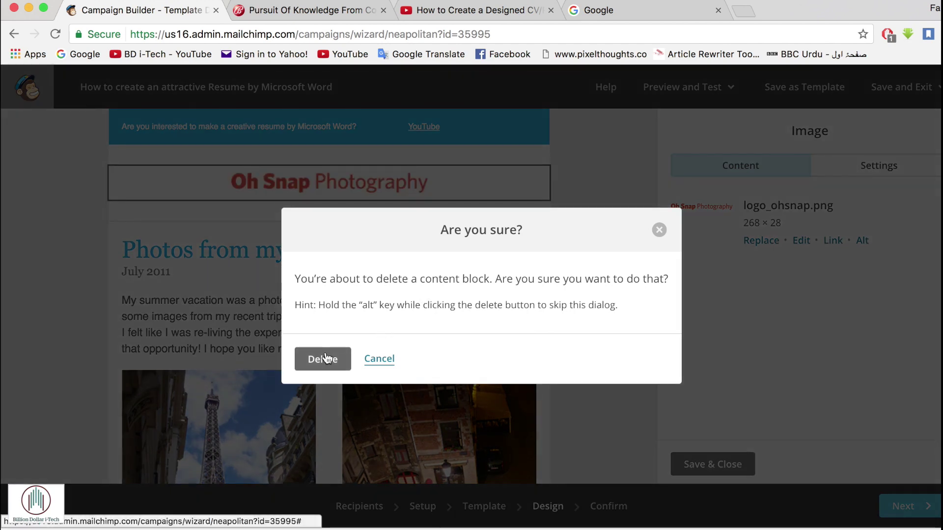
left_click(323, 359)
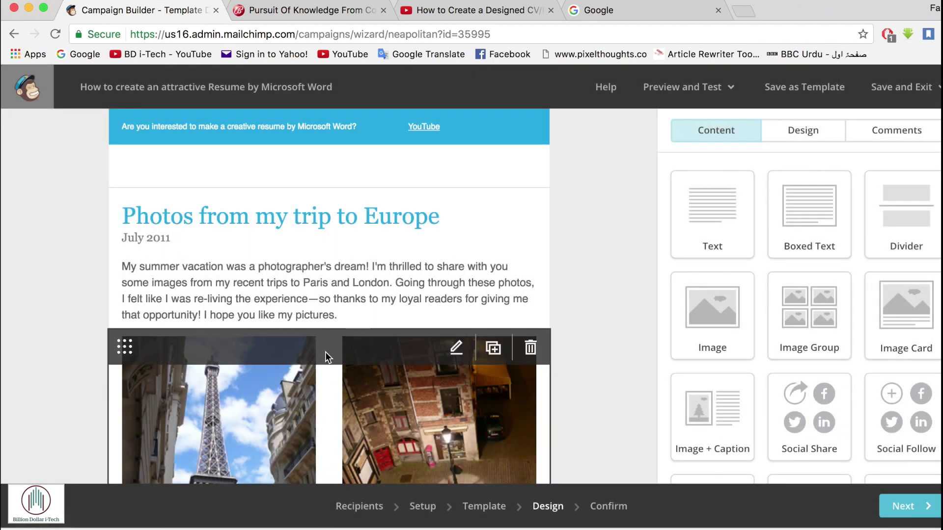
- Erase the Europe trip heading and type 'Creative Resume without Photoshop'
left_click(284, 217)
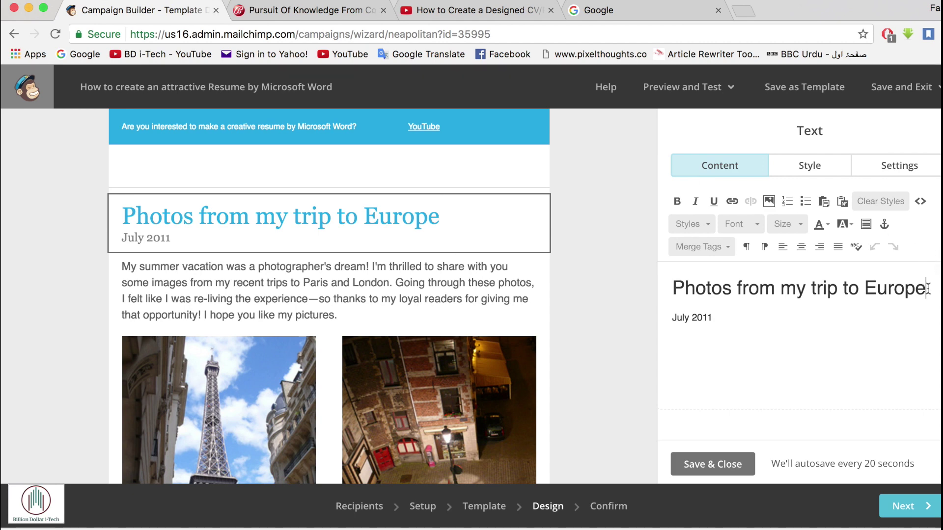
key("BackSpace")
key("BackSpace")
key("BackSpace")
key("BackSpace")
key("BackSpace")
key("BackSpace")
key("BackSpace")
key("BackSpace")
key("BackSpace")
key("BackSpace")
key("BackSpace")
key("BackSpace")
key("BackSpace")
key("BackSpace")
key("BackSpace")
key("BackSpace")
key("BackSpace")
key("BackSpace")
key("BackSpace")
key("BackSpace")
key("BackSpace")
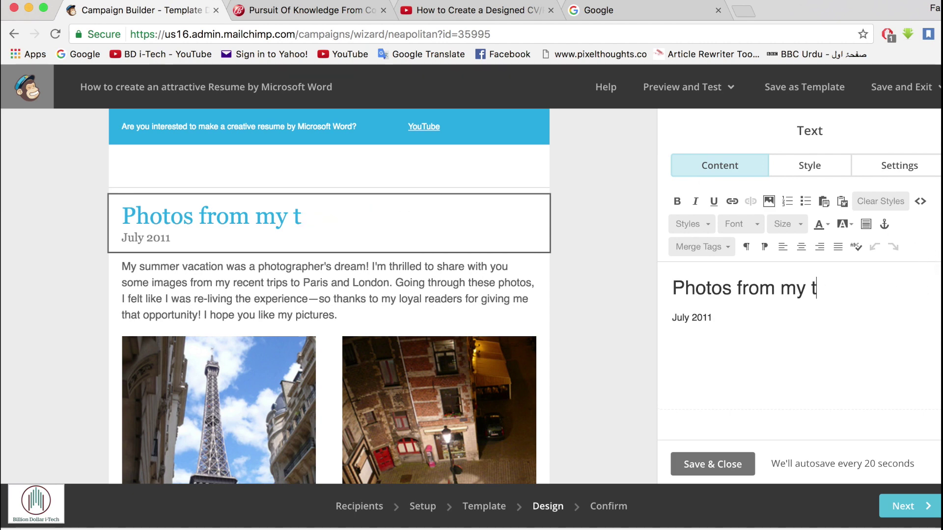
key("BackSpace")
key("BackSpace")
key("BackSpace")
key("BackSpace")
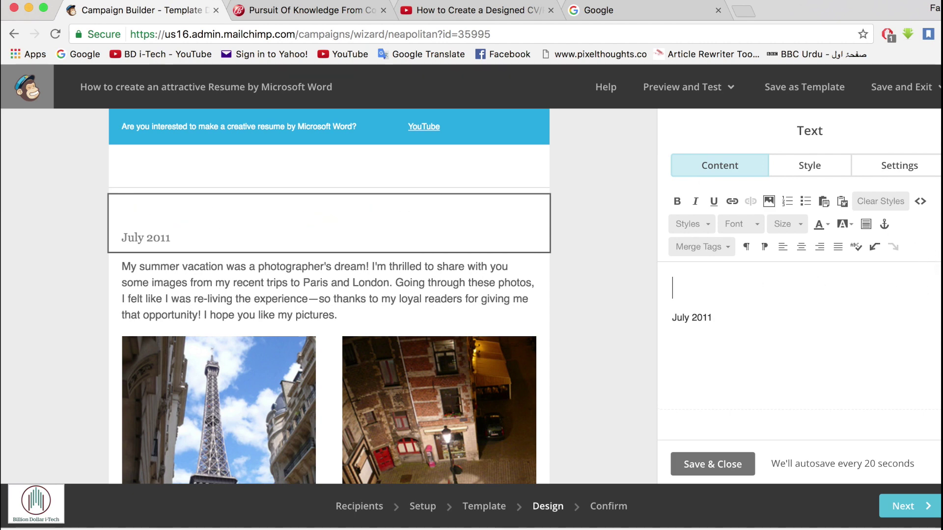
type("R")
key("BackSpace")
type("Cre")
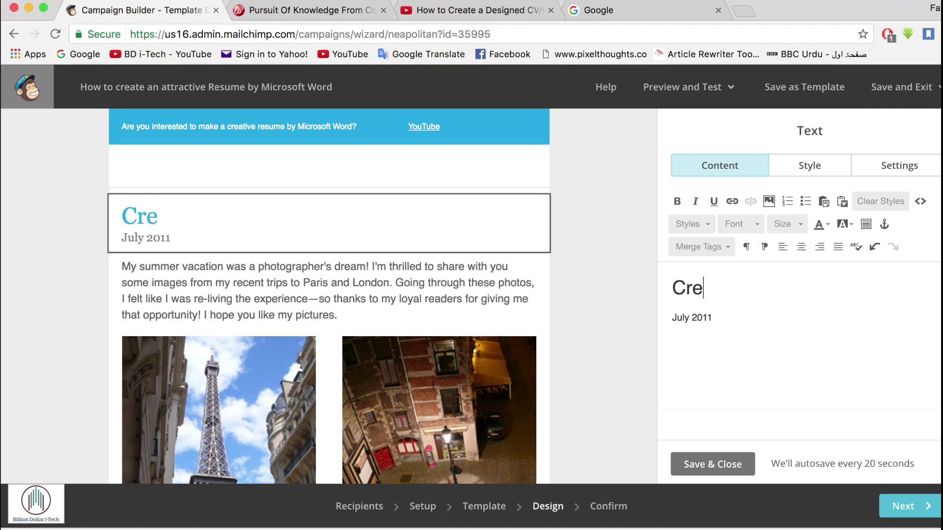
type("ative ")
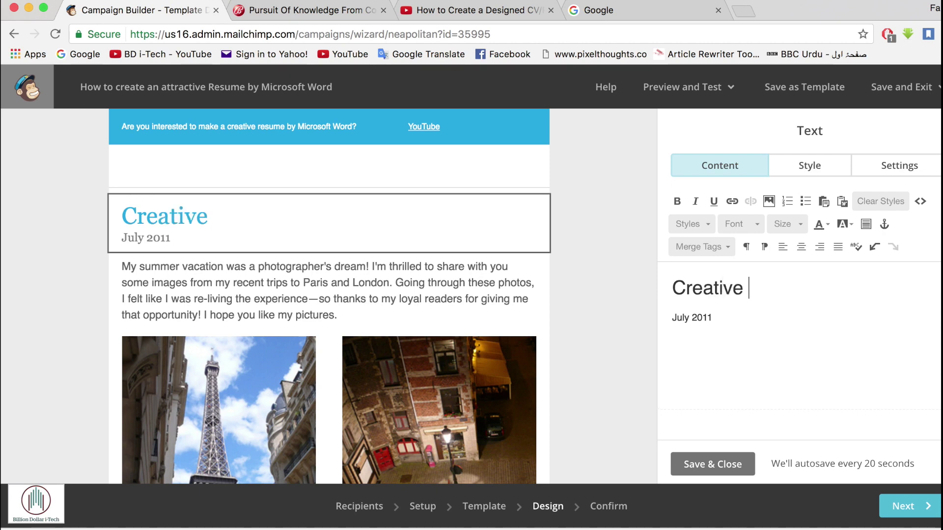
type("Resume without Photoshop")
- Change the post date's year from 2011 to 2017 and clear the old body paragraph
key("Down")
key("BackSpace")
type("7")
left_click(540, 317)
left_click(514, 7)
key("super+1")
key("BackSpace")
key("BackSpace")
key("BackSpace")
key("BackSpace")
key("BackSpace")
key("BackSpace")
key("BackSpace")
key("BackSpace")
key("BackSpace")
key("BackSpace")
key("BackSpace")
key("BackSpace")
key("BackSpace")
key("BackSpace")
key("BackSpace")
key("BackSpace")
key("BackSpace")
key("BackSpace")
key("BackSpace")
key("BackSpace")
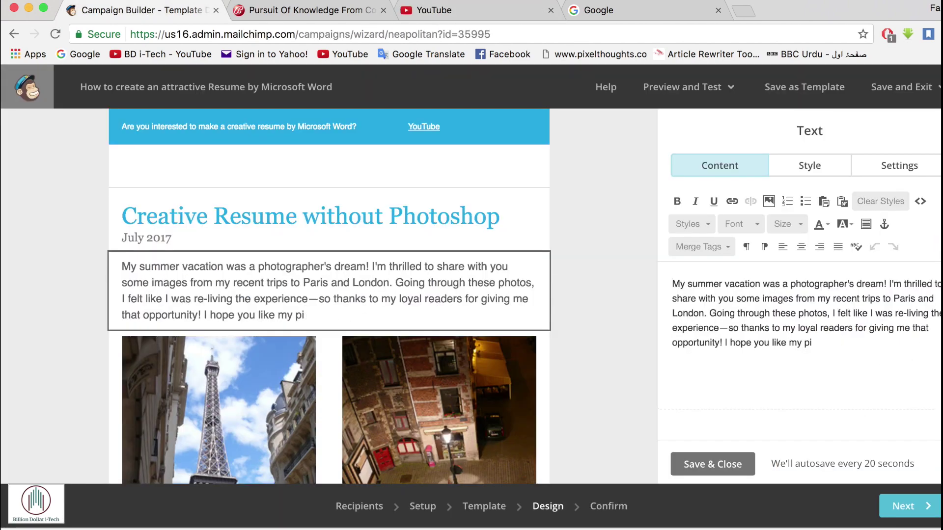
key("super+a")
key("BackSpace")
- Type the intro paragraph 'You are looking for some creative templates of Resume to attract your potential emplo…'
type("Are you i")
key("super+a")
type("T")
key("BackSpace")
type("You are looking for some c")
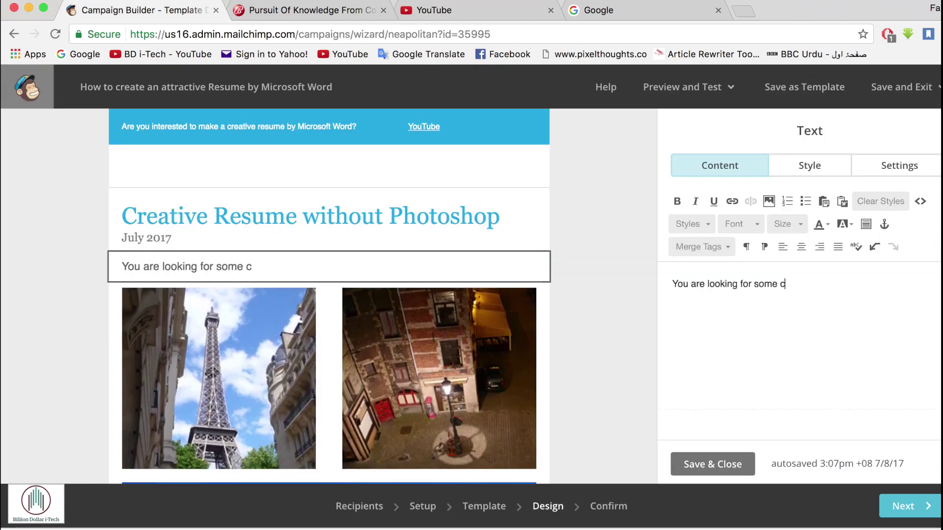
type("reative templates of Resume to attract your potenti")
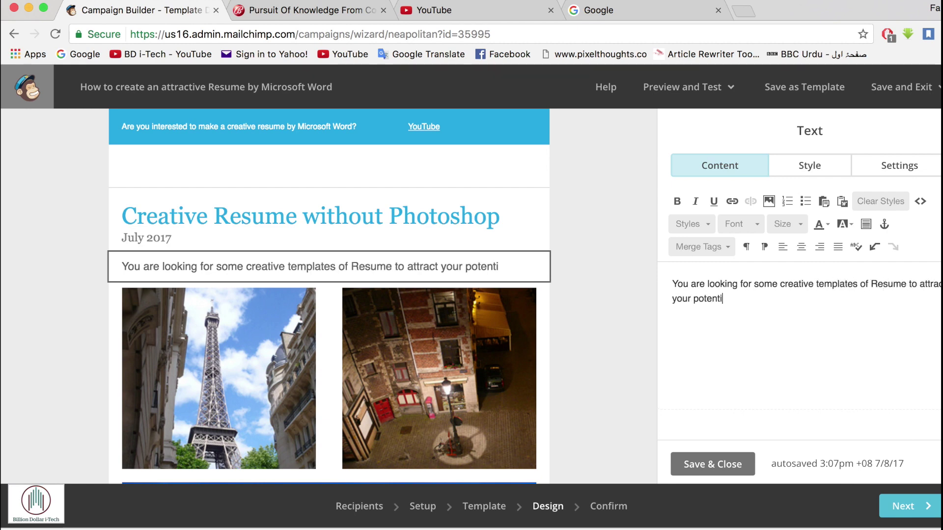
type("al employer? WIll, Photoshop could be challenging to ")
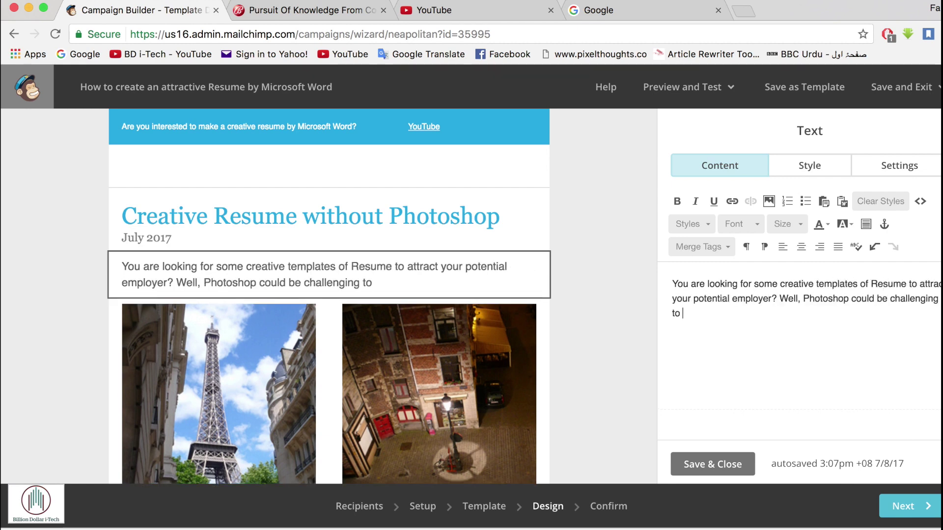
type("use, however, I have come up with very simple, yet very creative w")
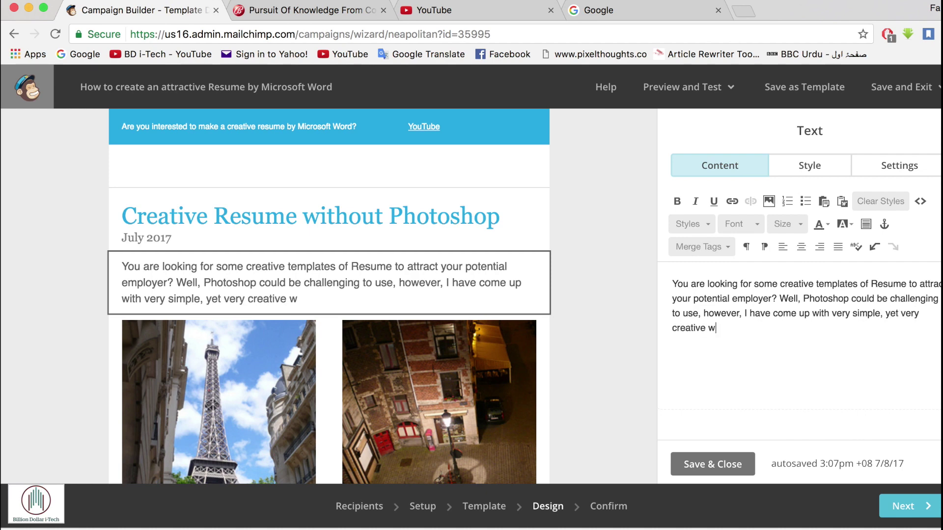
type("ay to design resume by Microsoft Word.")
key("Return")
- Bold the words 'creative' and 'Resume' in the intro paragraph
double_click(798, 284)
key("ctrl+b")
double_click(892, 284)
key("ctrl+b")
left_click(339, 393)
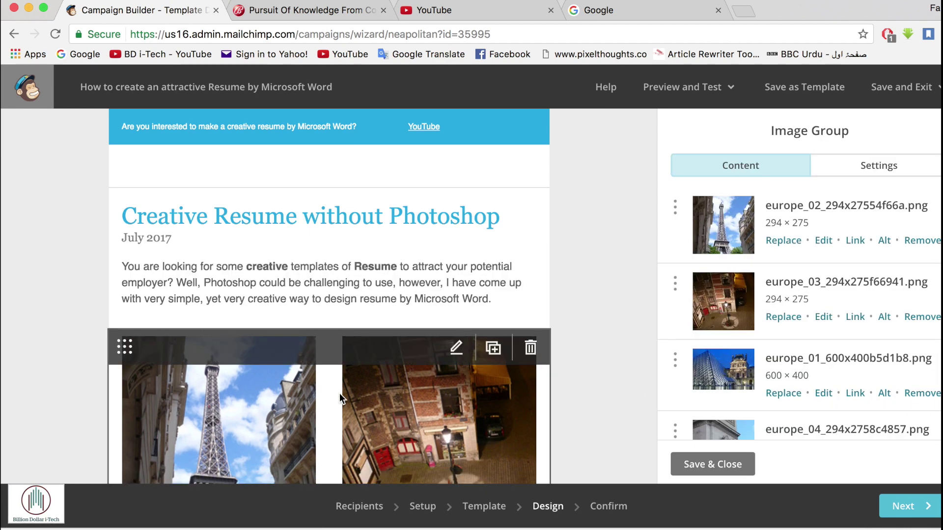
- Delete the Europe Image Group block and drop a Video block above the footer
left_click(531, 348)
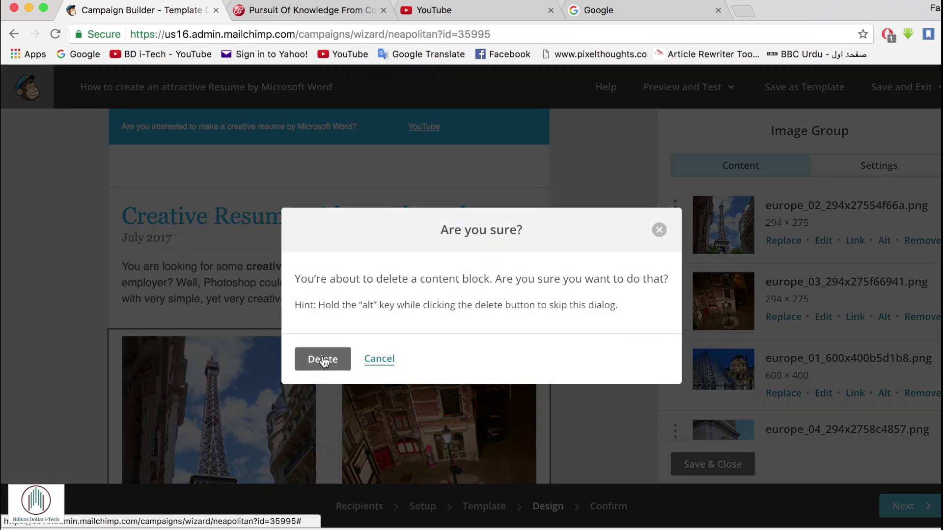
left_click(323, 360)
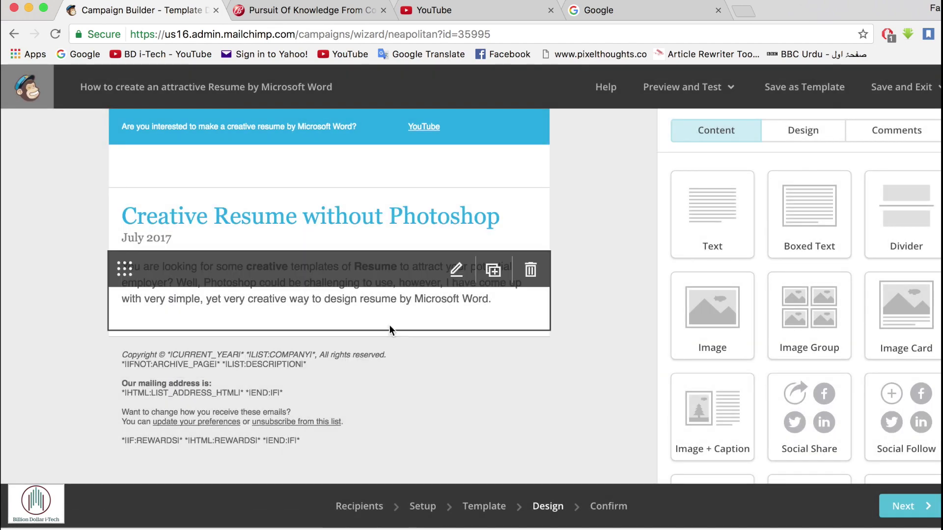
scroll(782, 439, "down", 4)
left_click_drag(712, 432, 446, 350)
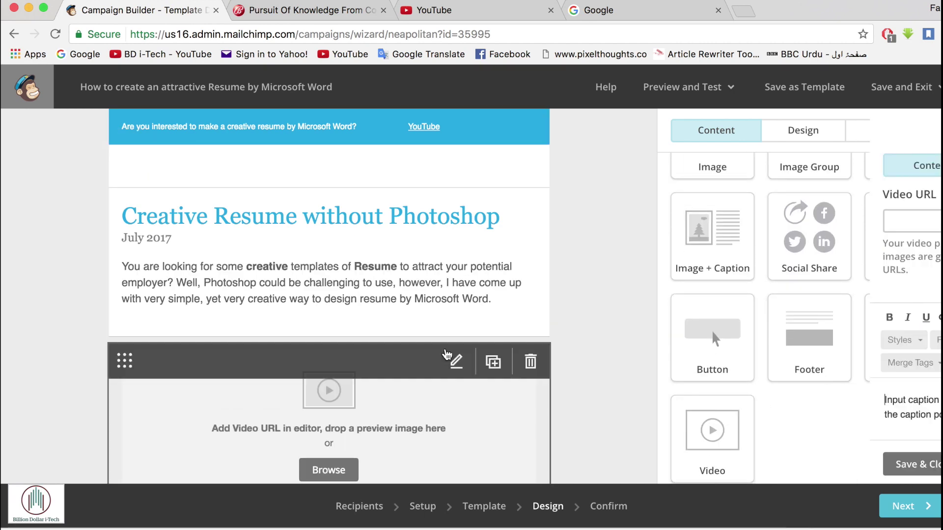
- Revisit the YouTube video's watch page, then browse stored files for a video preview image
left_click(460, 11)
left_click(11, 34)
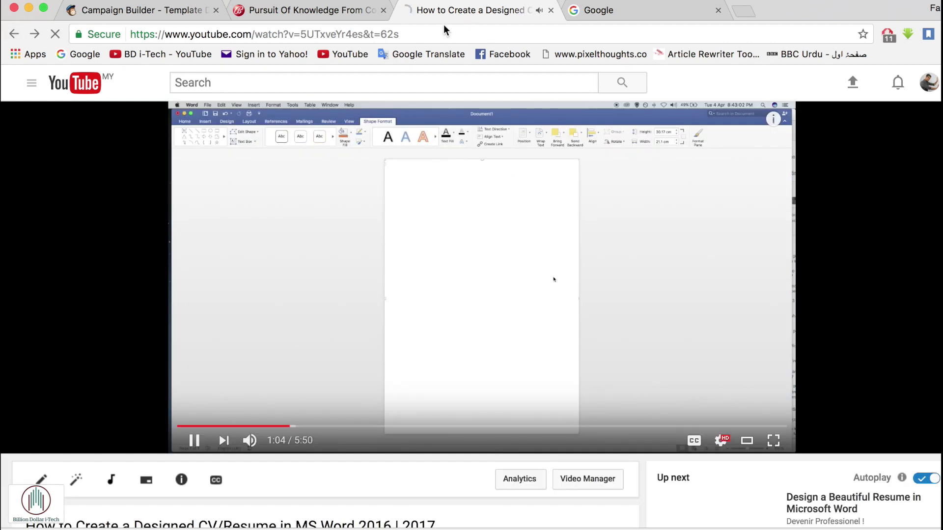
left_click(160, 11)
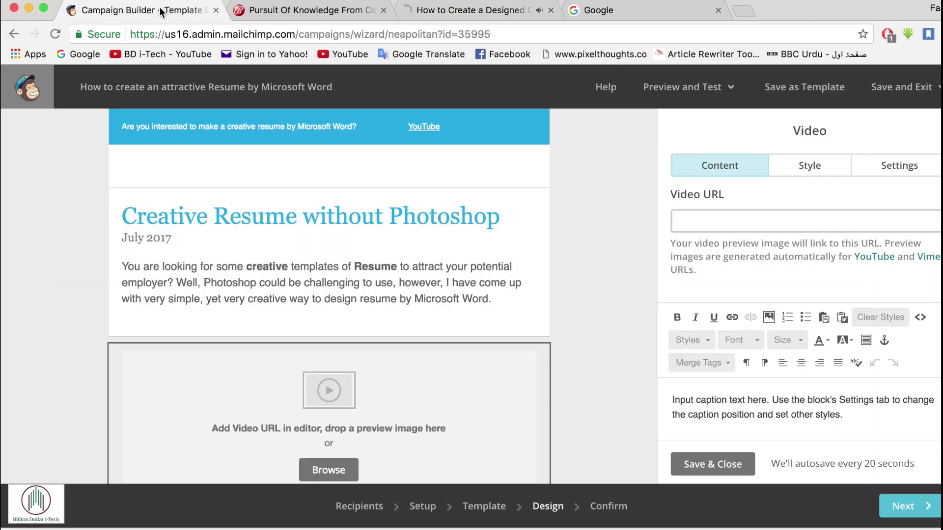
left_click(322, 469)
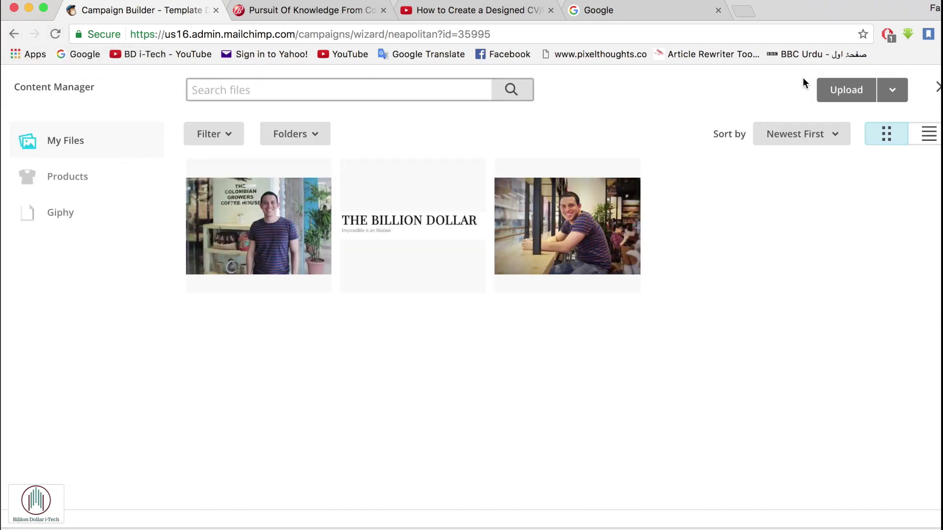
- Close the file library and paste the video's short URL as the video block's address
left_click(938, 89)
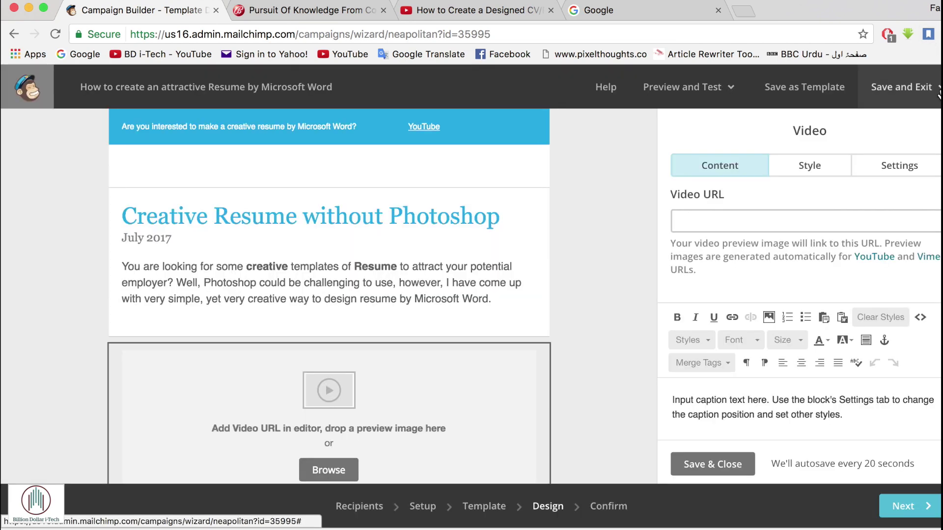
left_click(715, 222)
type("https://youtu.be/5UTxveYr4es")
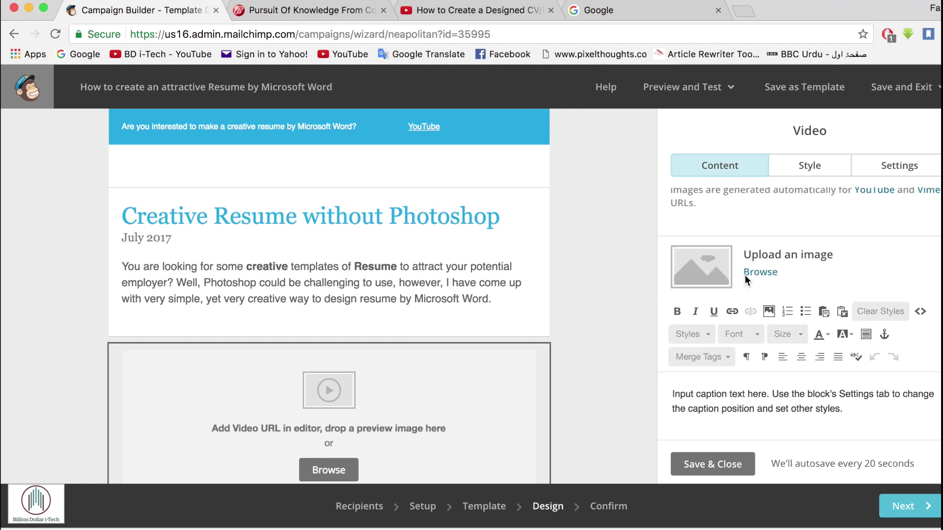
scroll(807, 381, "down", 2)
scroll(632, 387, "down", 3)
scroll(632, 387, "down", 2)
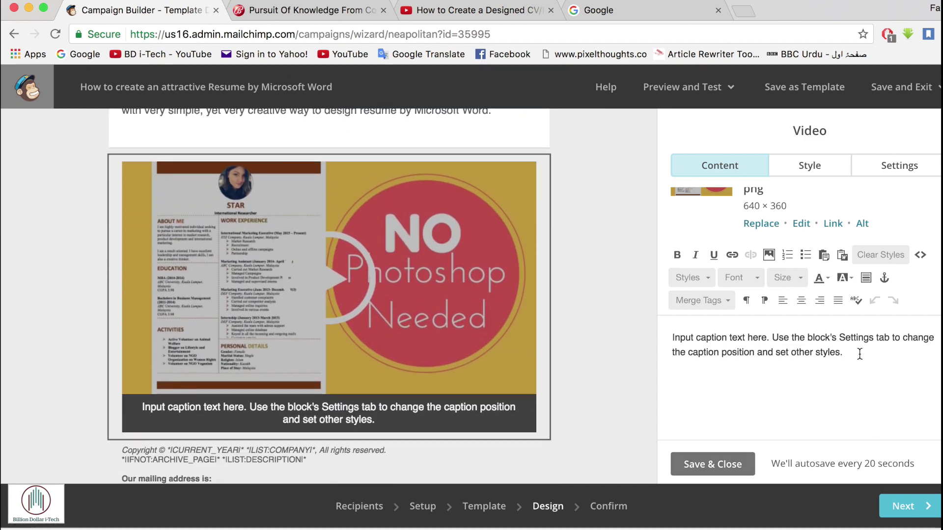
- Change the video caption to 'Design your own Creative Resume without Photoshop' and save the block
left_click_drag(863, 354, 634, 323)
type("Follow")
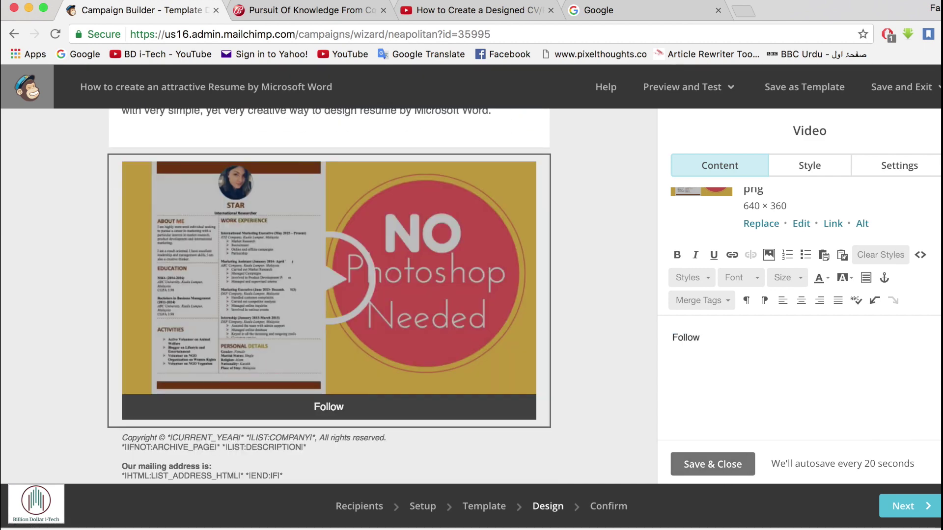
key("BackSpace")
key("BackSpace")
key("BackSpace")
key("BackSpace")
key("BackSpace")
key("BackSpace")
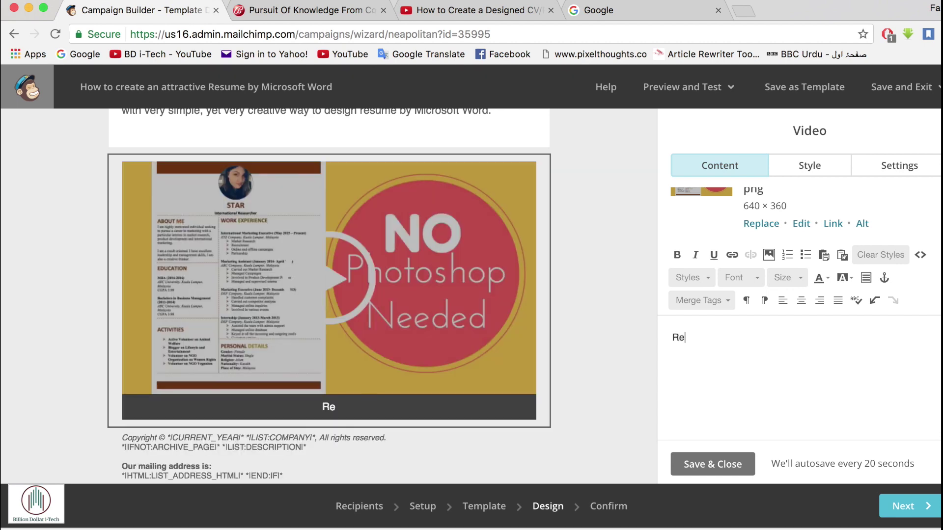
type("Design your own Re")
type("sume without Photoshop")
left_click(747, 338)
type("Creative")
left_click(687, 464)
- In the footer, replace CURRENT_YEAR with 2017 and LIST:COMPANY with 'The Billion Dollar'
scroll(364, 368, "down", 2)
left_click(365, 368)
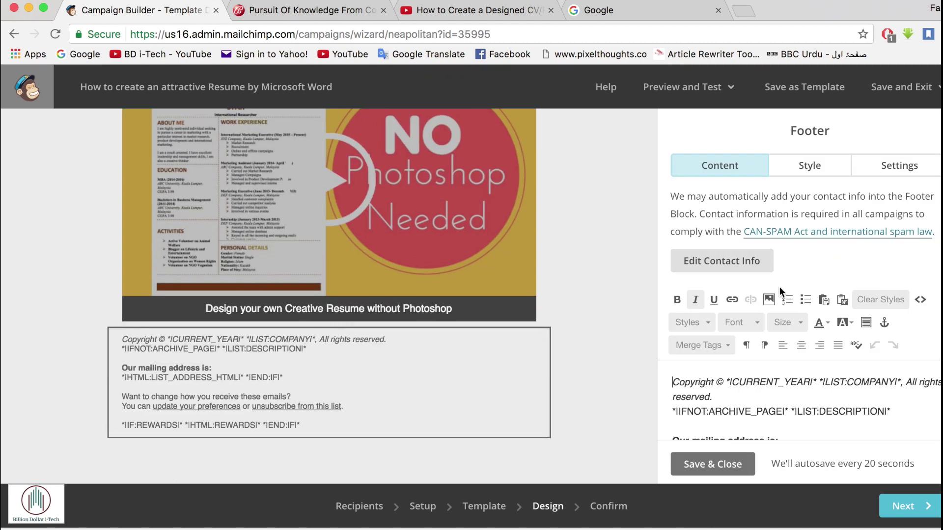
left_click(813, 384)
key("BackSpace")
key("BackSpace")
key("BackSpace")
key("BackSpace")
key("BackSpace")
key("BackSpace")
key("BackSpace")
key("BackSpace")
key("BackSpace")
key("BackSpace")
key("BackSpace")
key("BackSpace")
type("2017")
left_click(837, 384)
key("BackSpace")
key("BackSpace")
key("BackSpace")
key("BackSpace")
key("BackSpace")
key("BackSpace")
key("BackSpace")
key("BackSpace")
key("BackSpace")
key("BackSpace")
key("BackSpace")
key("BackSpace")
type("The Billion Dollar")
- Delete the LIST:DESCRIPTION line and replace the mailing address tag with a contact e-mail
triple_click(892, 395)
key("BackSpace")
triple_click(771, 426)
scroll(771, 414, "down", 2)
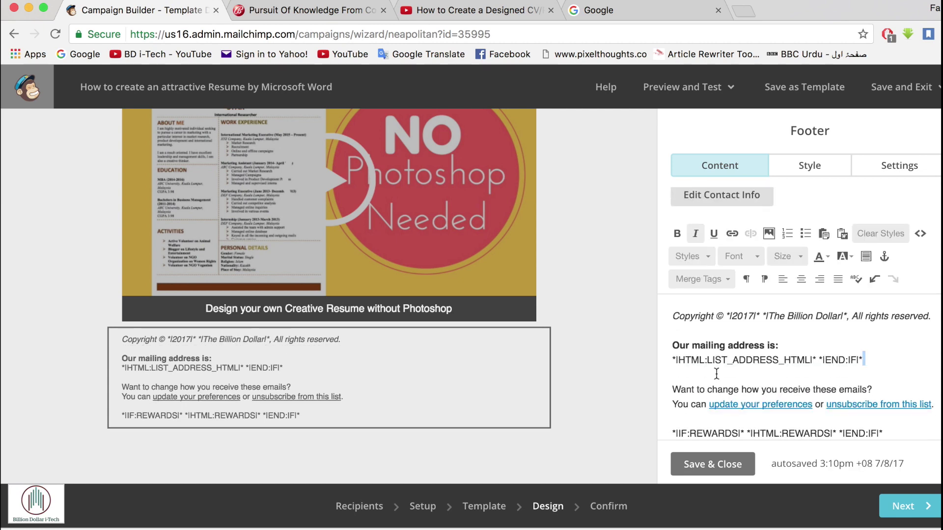
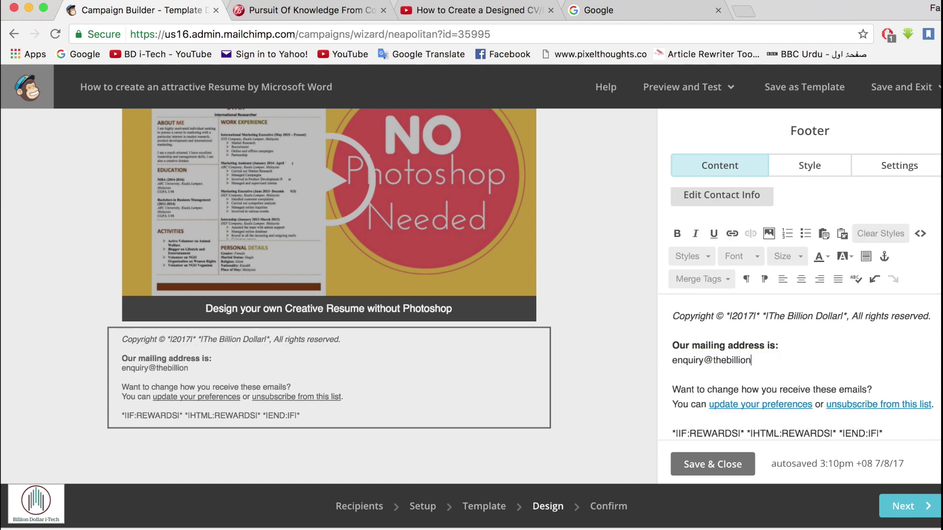
- Delete the IF:REWARDS merge-tag line and save the footer
scroll(907, 378, "down", 1)
left_click(907, 378)
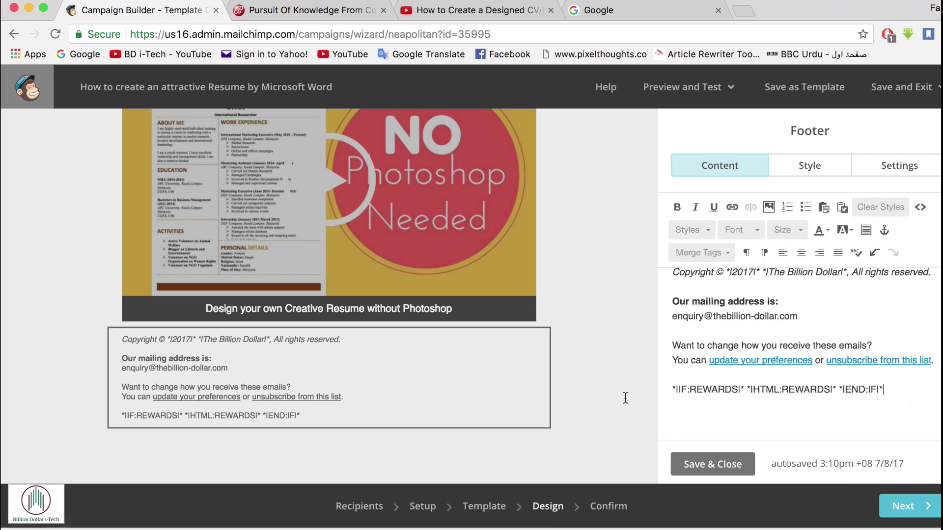
left_click_drag(884, 390, 648, 390)
key("BackSpace")
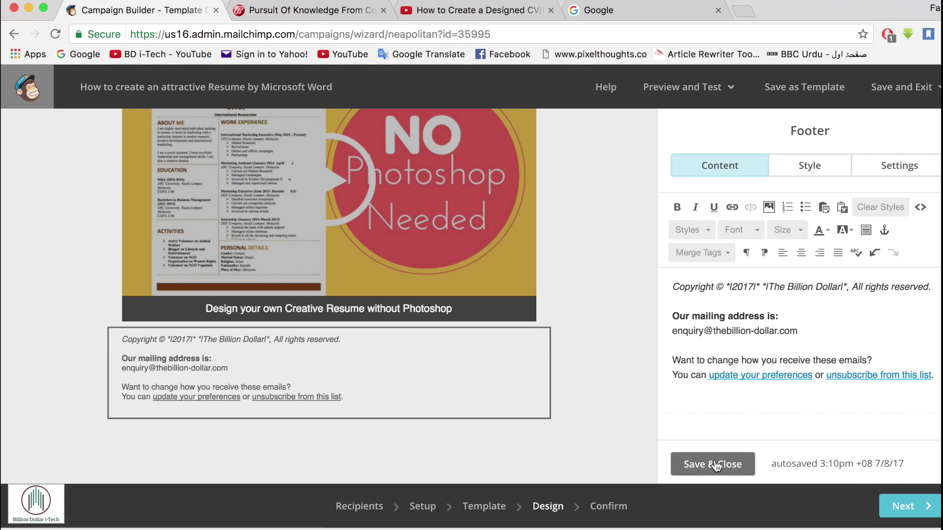
left_click(714, 465)
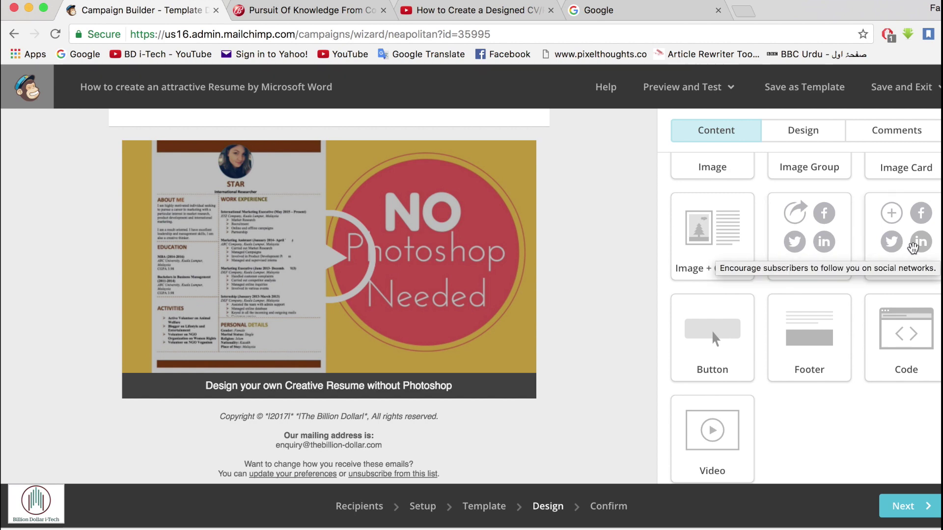
- Add a Social Follow block below the video image
left_click_drag(902, 244, 492, 511)
scroll(539, 333, "down", 5)
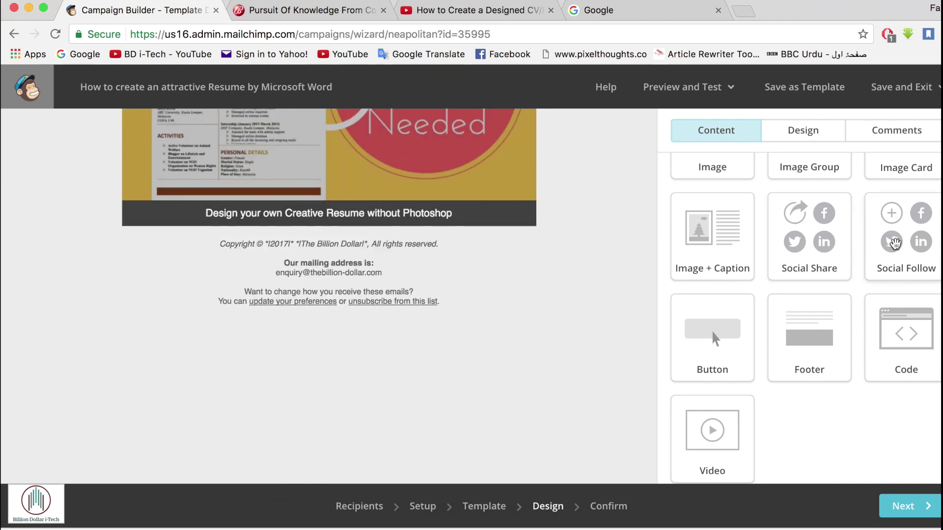
left_click_drag(893, 245, 464, 252)
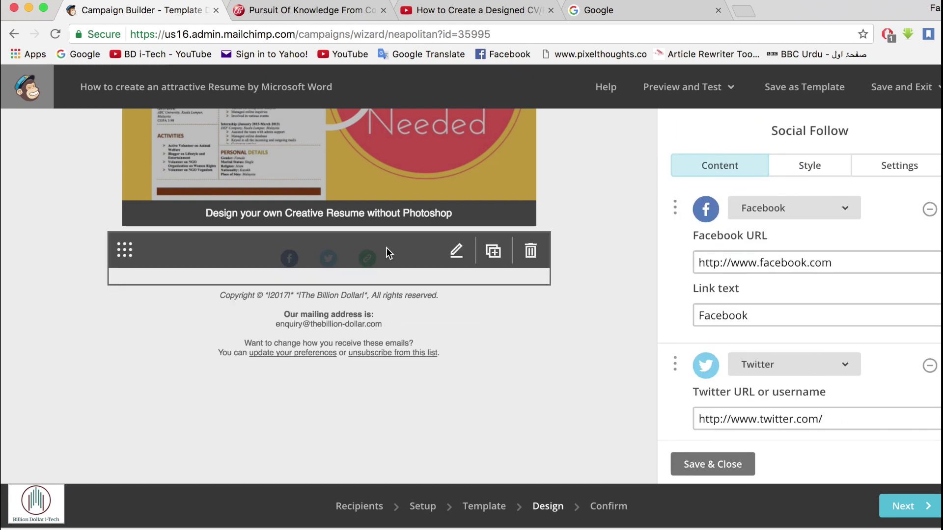
- Set the Social Follow display to Icon only, centred alignment and full width
left_click(911, 163)
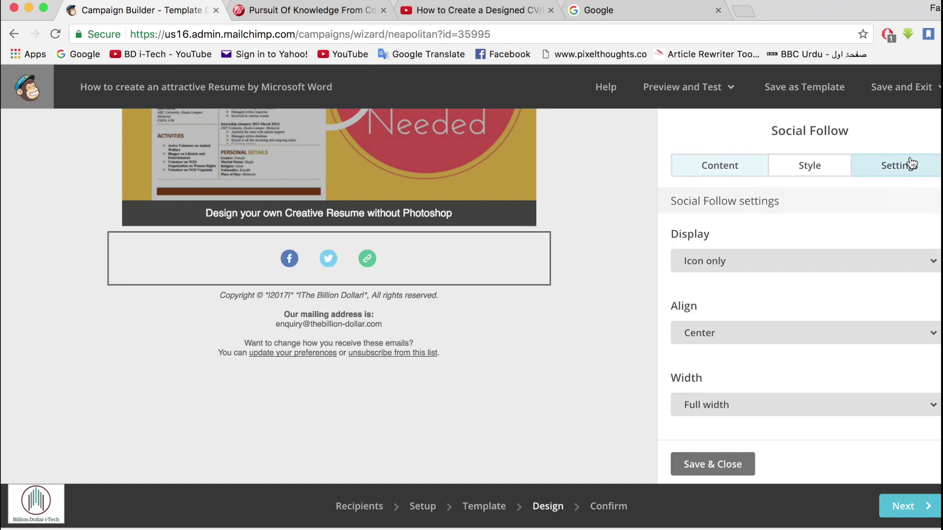
left_click(777, 265)
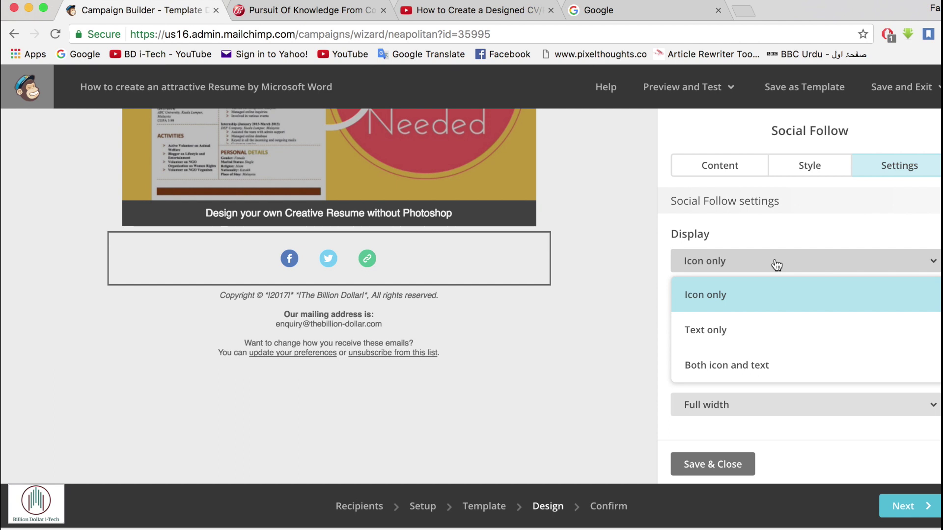
left_click(776, 266)
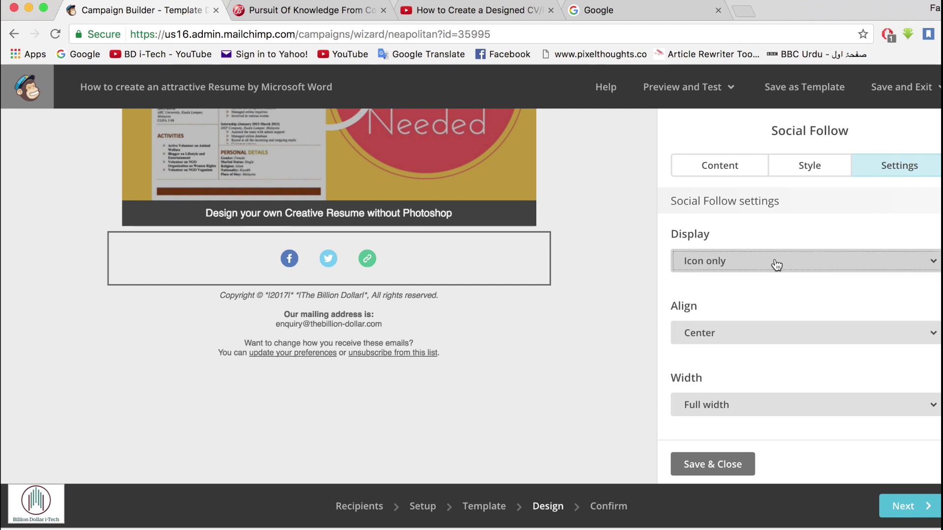
left_click(747, 339)
left_click(747, 339)
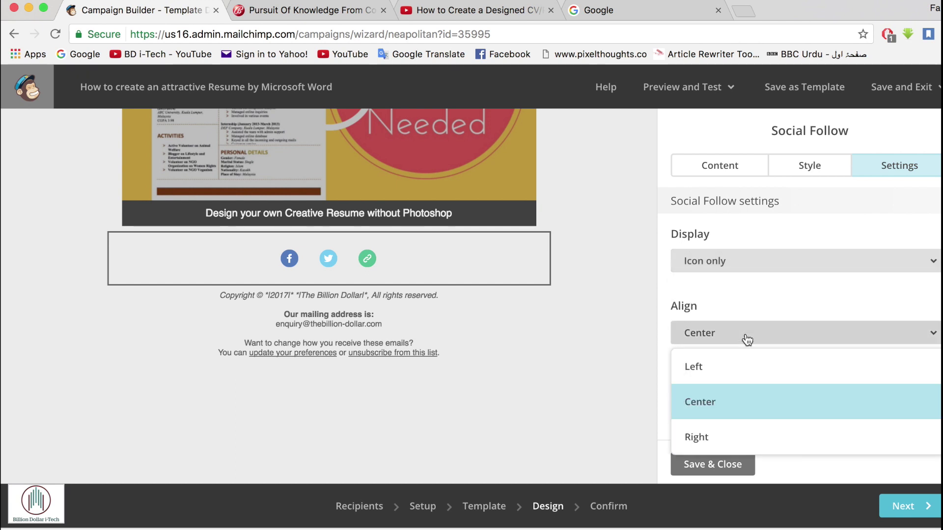
scroll(744, 339, "down", 3)
left_click(722, 342)
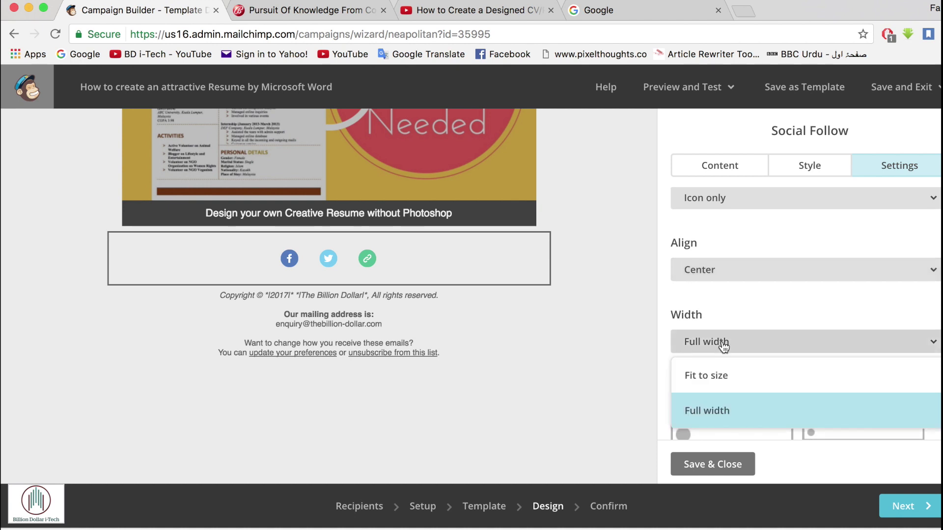
left_click(721, 341)
- Choose the large round icon layout and settle on the coloured icon style
scroll(792, 325, "down", 3)
scroll(792, 325, "down", 5)
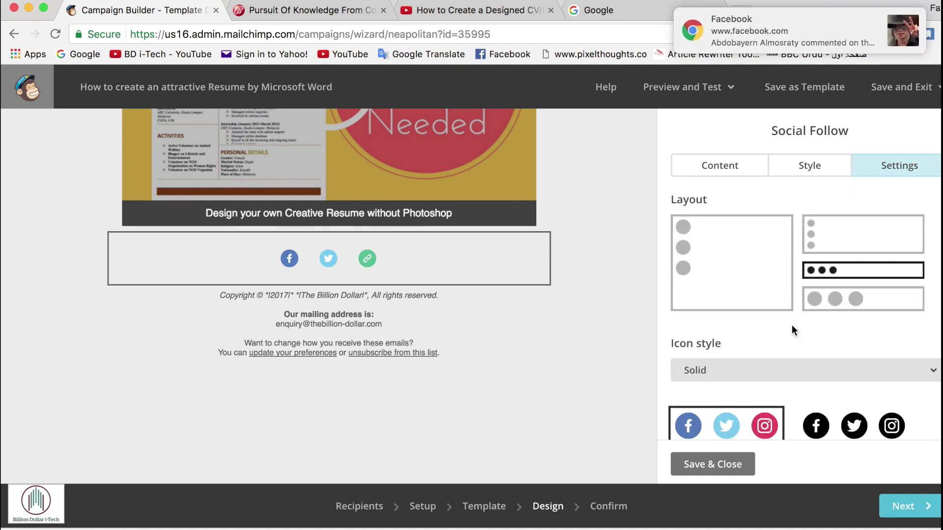
left_click(837, 300)
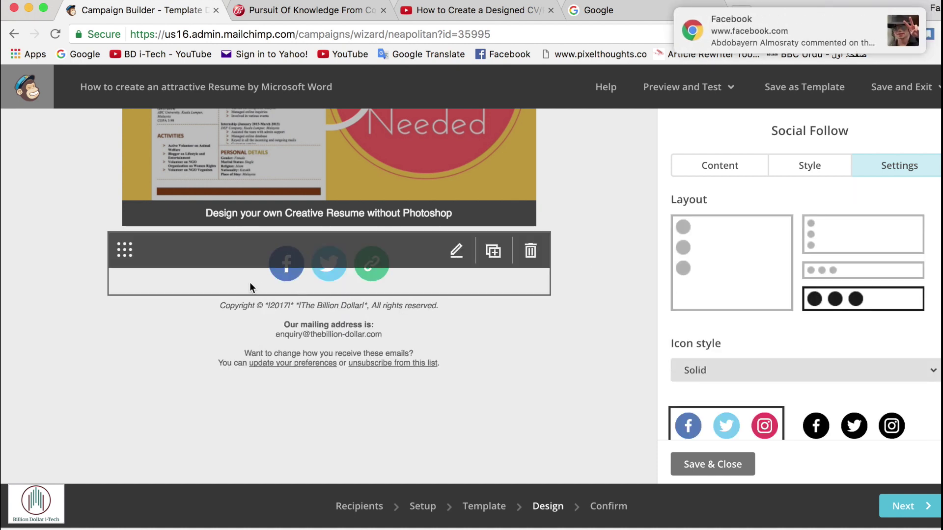
scroll(795, 345, "down", 2)
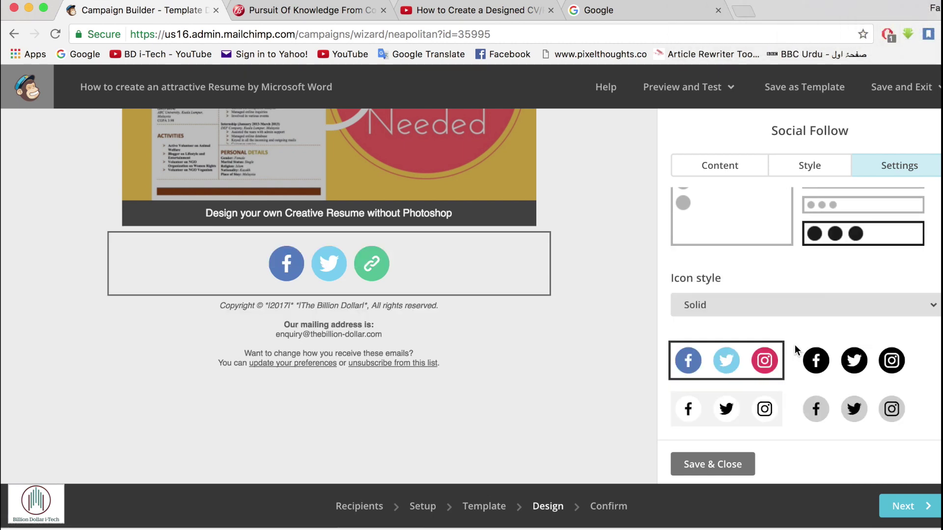
left_click(848, 360)
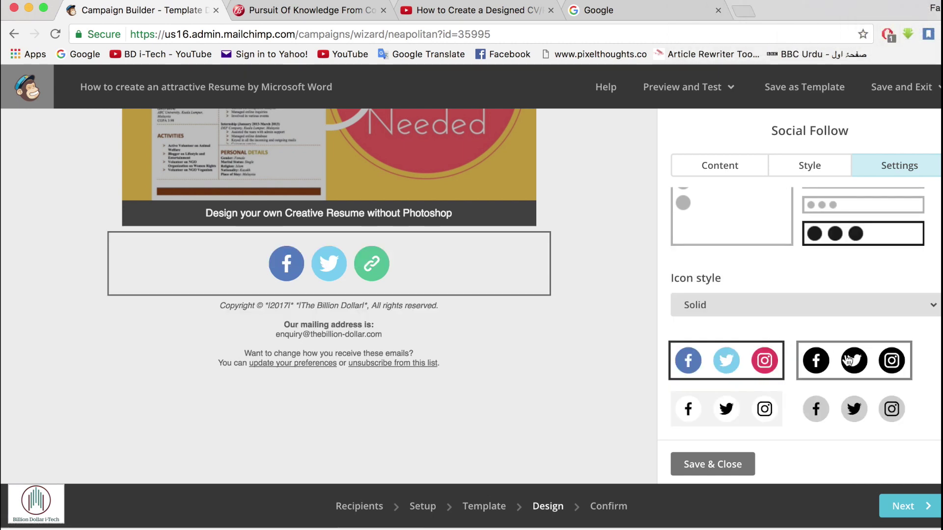
left_click(864, 404)
left_click(768, 421)
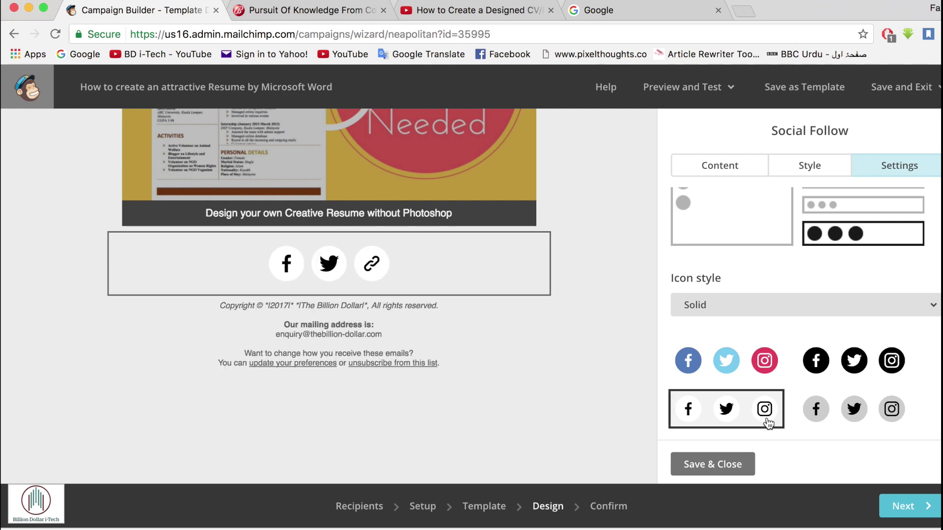
left_click(760, 352)
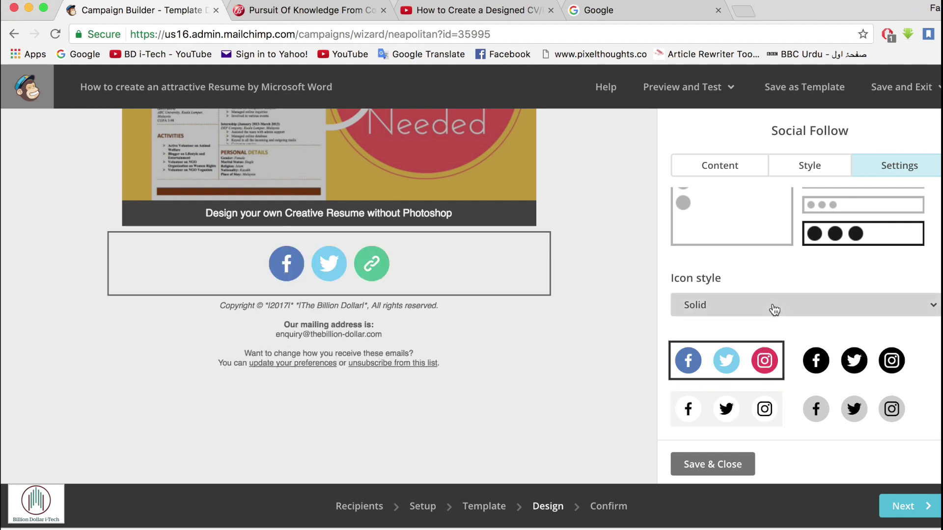
- Replace the Facebook URL with the company's Facebook page address and remove the Twitter link
left_click(802, 166)
left_click(729, 174)
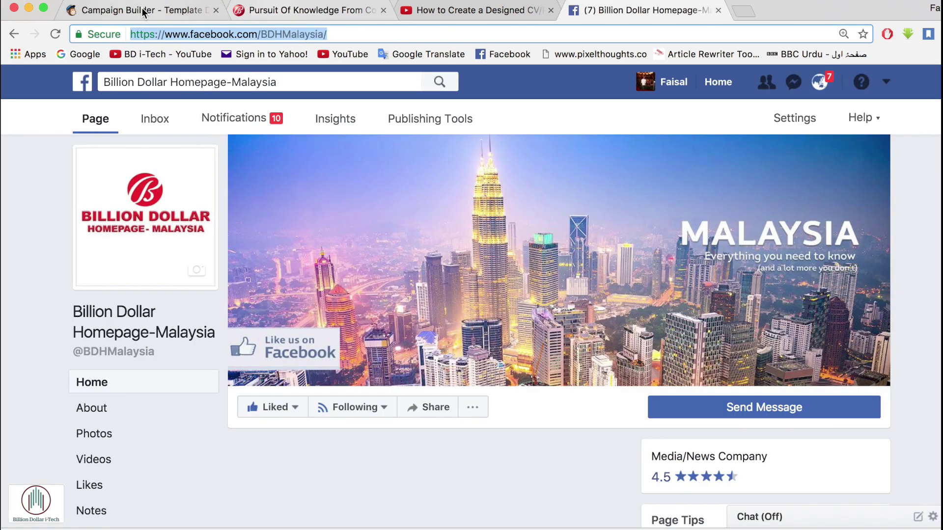
left_click(143, 11)
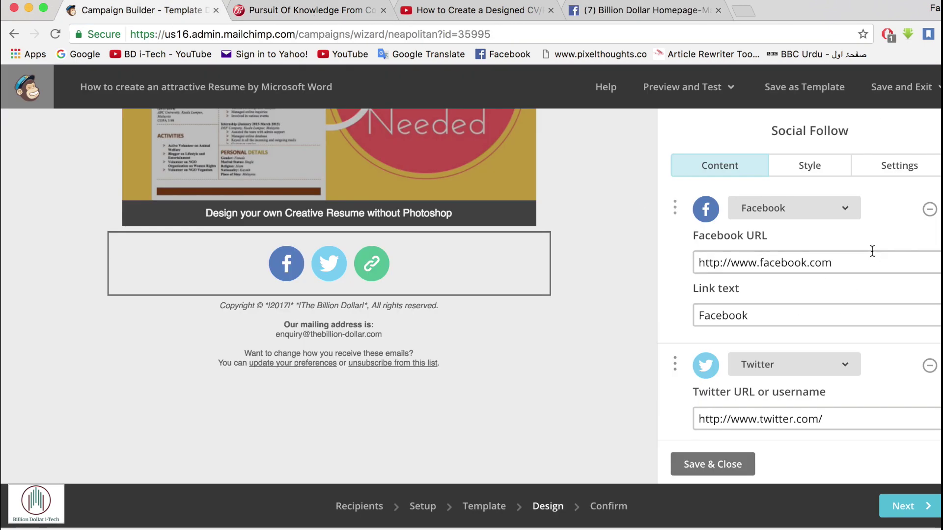
left_click_drag(842, 263, 666, 270)
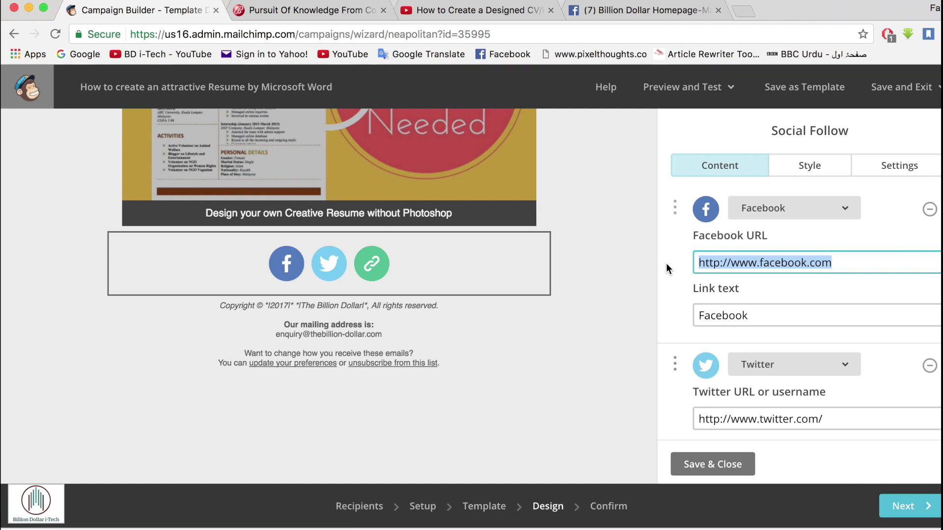
type("https://www.facebook.com/BDHMalaysia/")
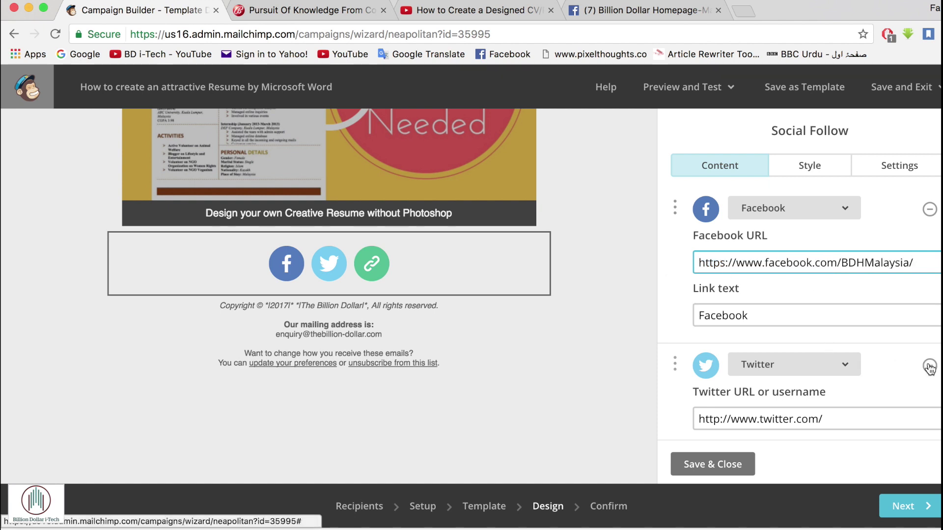
left_click(929, 366)
- Add YouTube as a new service in the Social Follow links
scroll(928, 369, "down", 2)
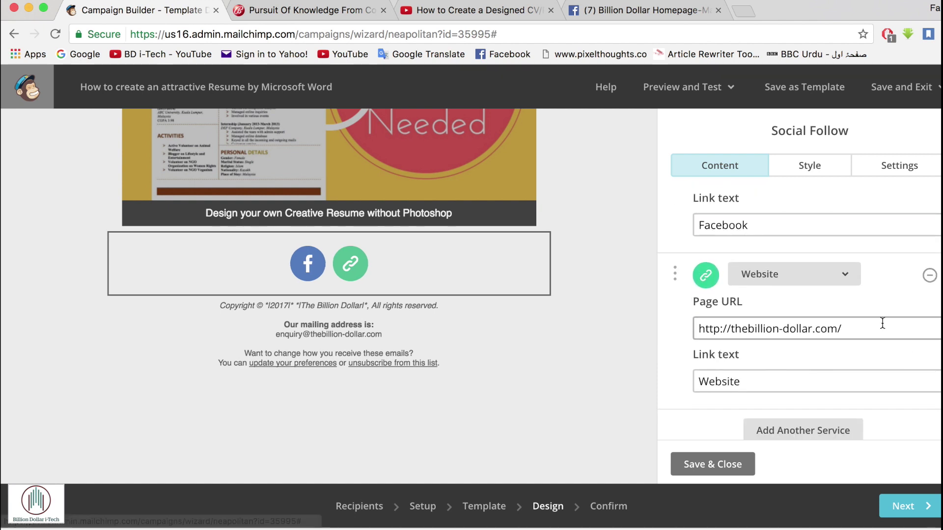
left_click(803, 430)
scroll(784, 326, "up", 5)
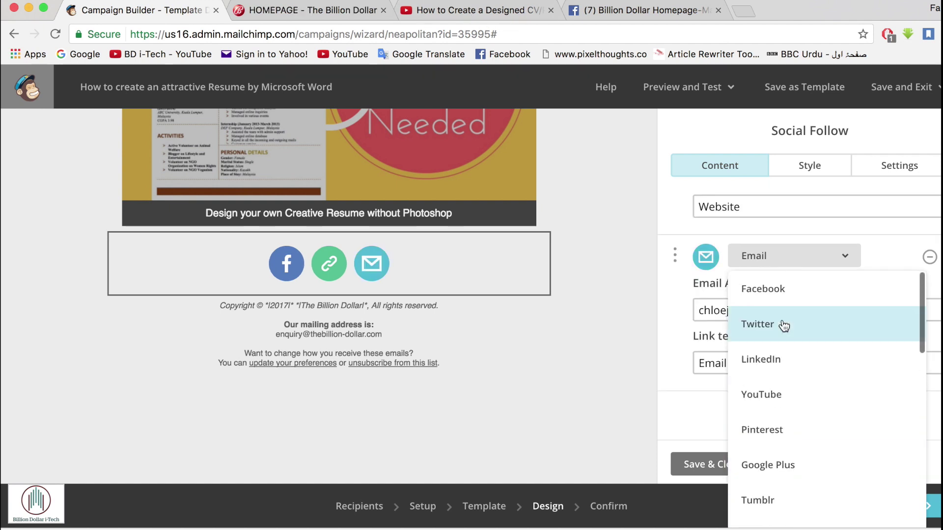
scroll(784, 326, "down", 1)
left_click(781, 356)
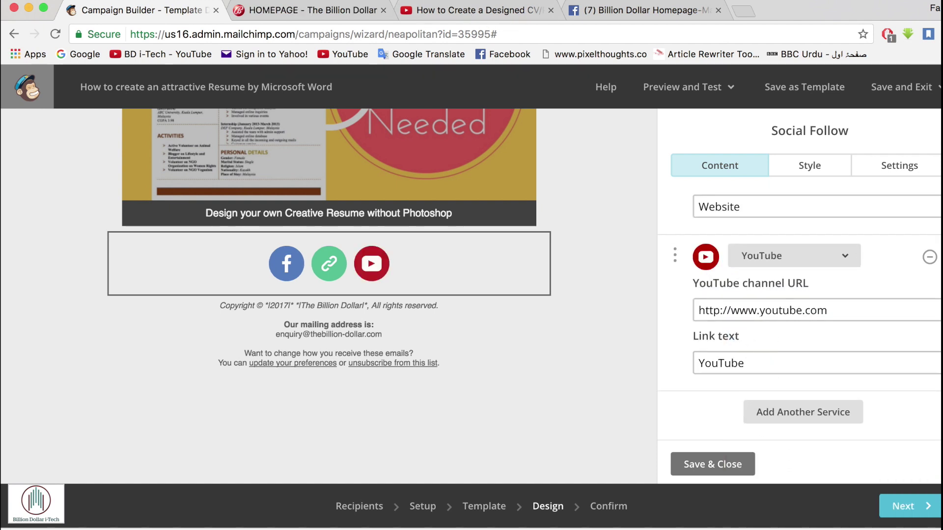
- Set the YouTube link to the resume video's watch address and save the block
left_click(439, 10)
left_click(414, 32)
key("ctrl+c")
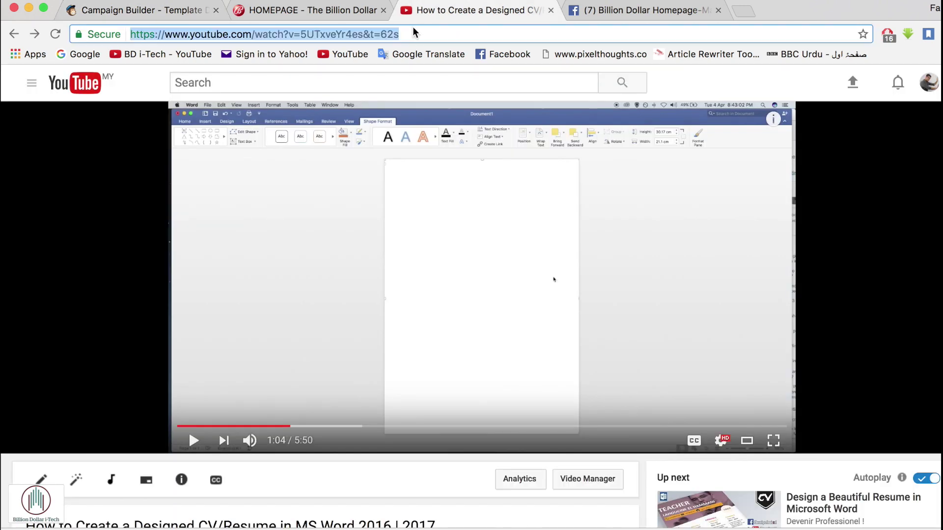
left_click(165, 15)
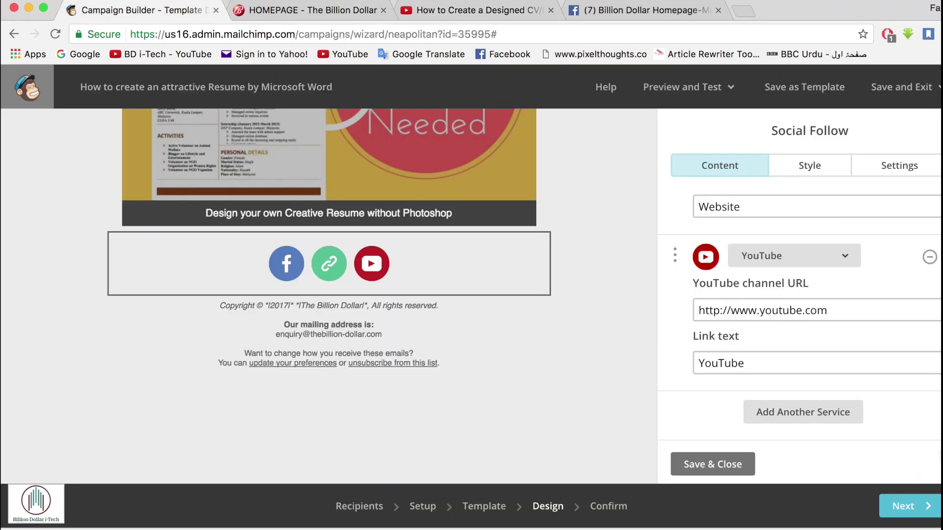
left_click_drag(829, 314, 701, 315)
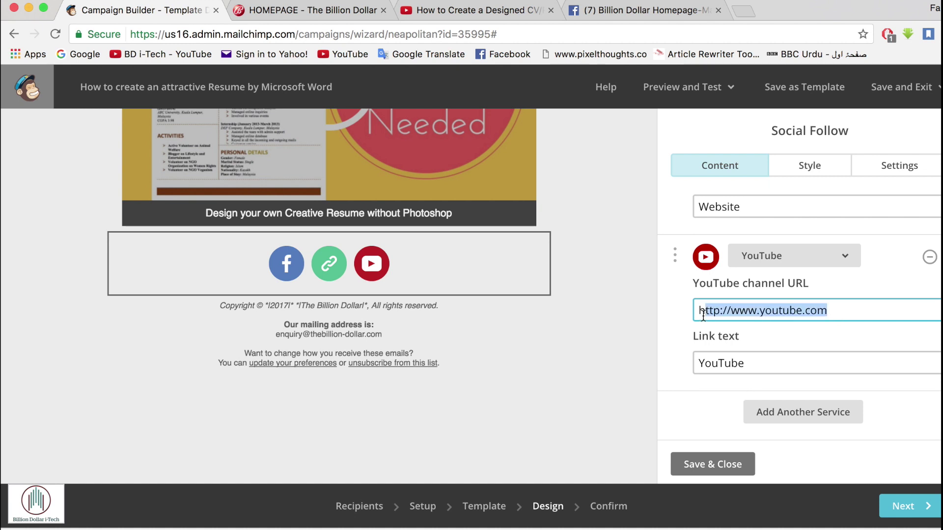
key("ctrl+v")
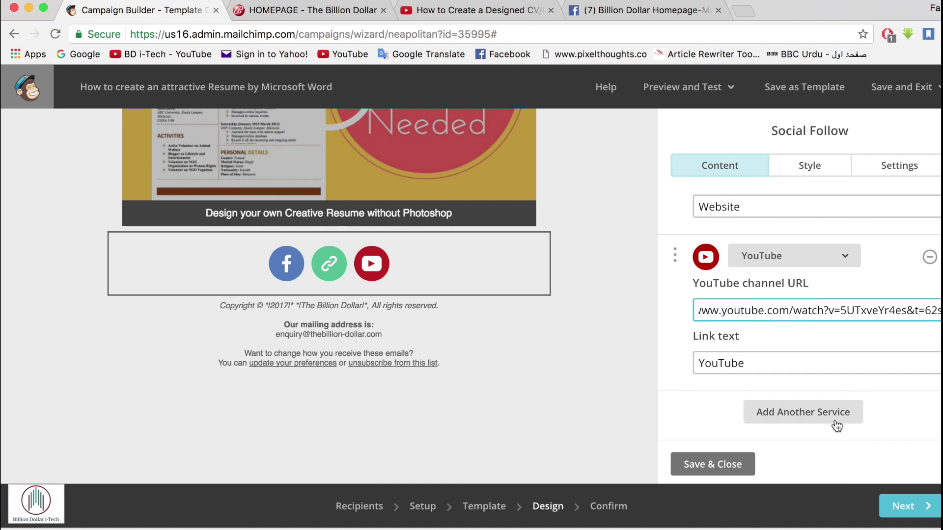
left_click(694, 465)
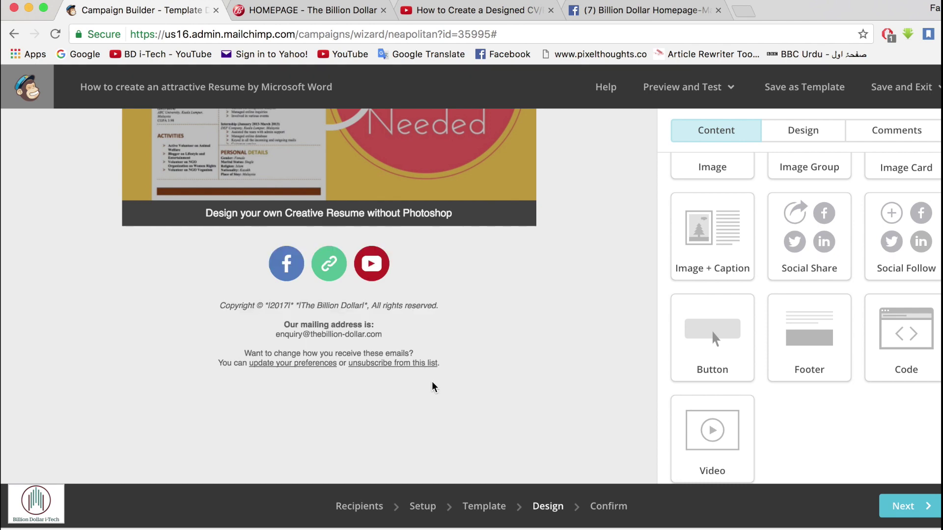
- Colour the 'Creative Resume without Photoshop' heading text dark red and save the block
scroll(433, 384, "down", 3)
scroll(434, 388, "up", 10)
scroll(434, 388, "down", 2)
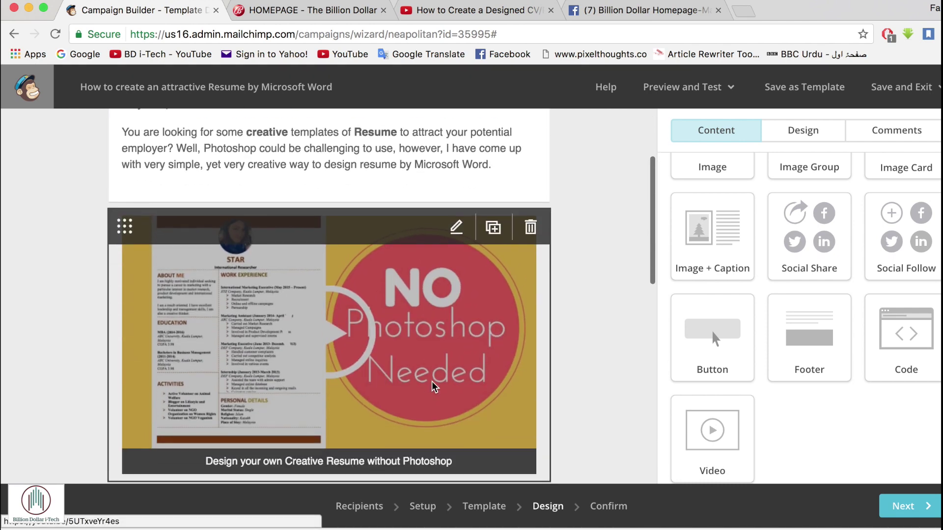
scroll(433, 388, "up", 1)
scroll(434, 386, "up", 3)
scroll(383, 206, "down", 1)
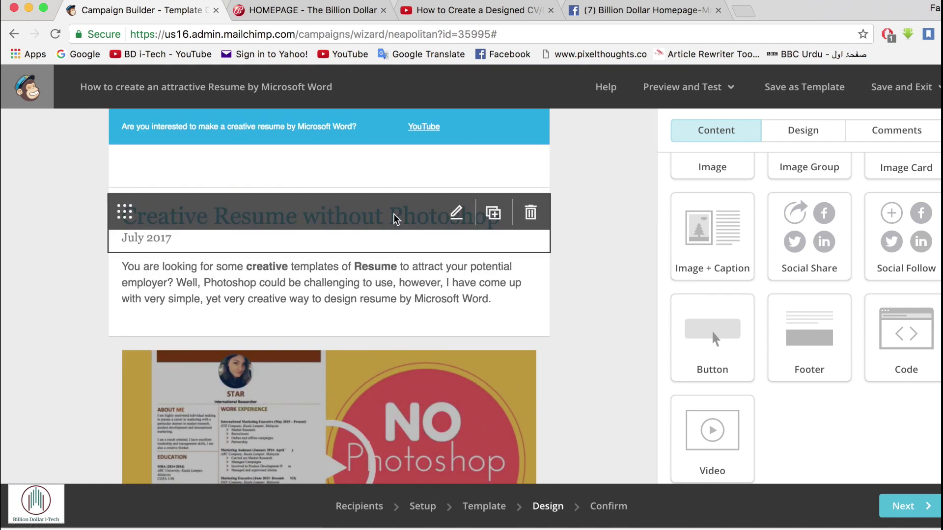
left_click(393, 214)
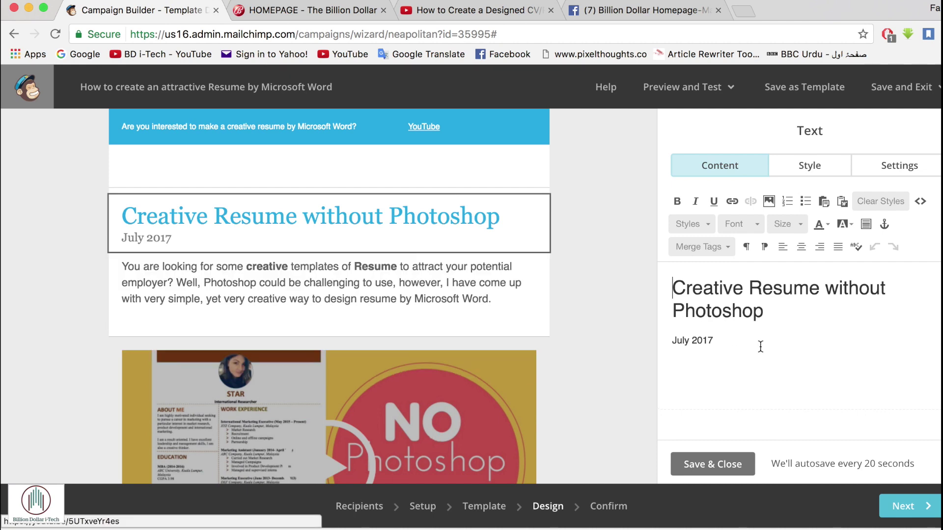
left_click_drag(785, 310, 684, 285)
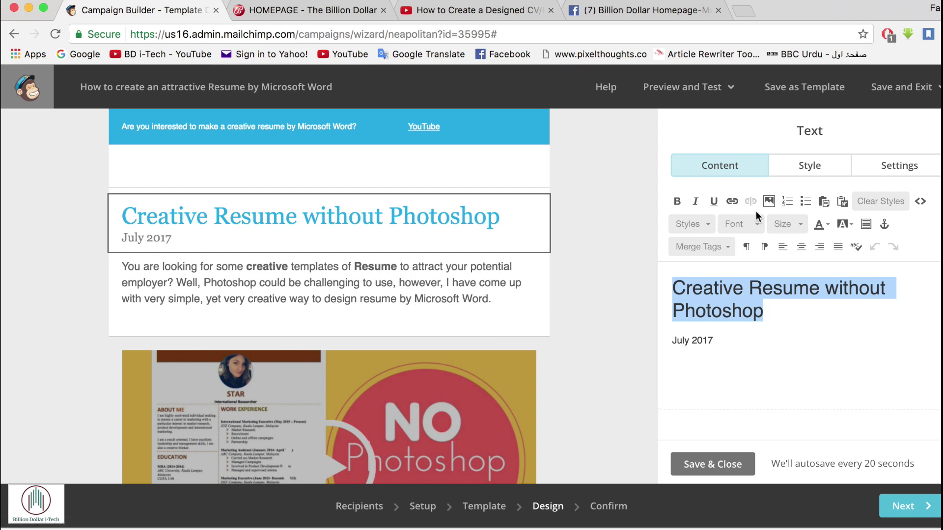
left_click(824, 226)
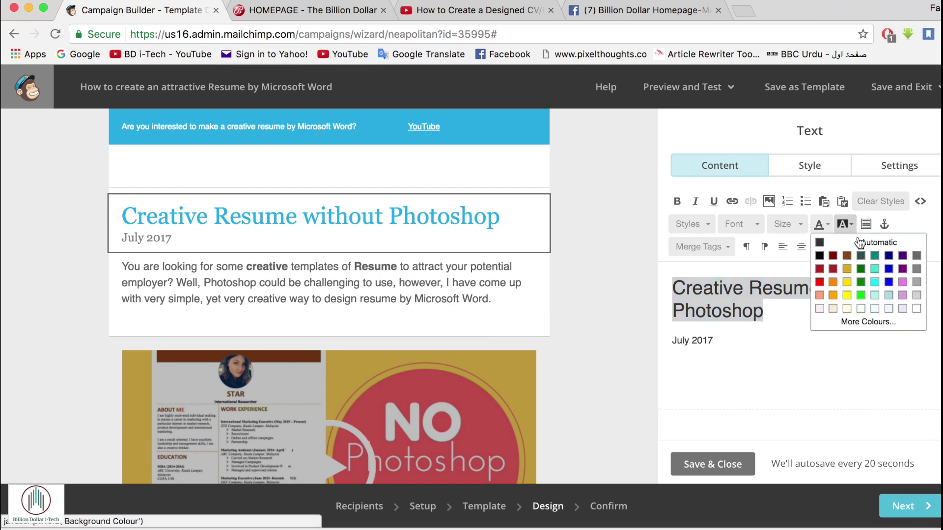
left_click(833, 270)
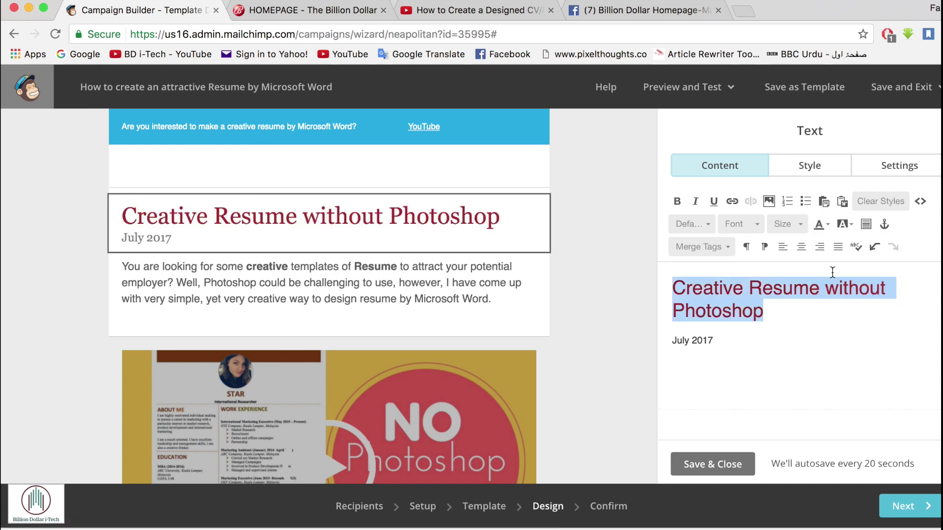
left_click(717, 465)
- Change the blue banner text font to Georgia and save the block
mouse_move(373, 143)
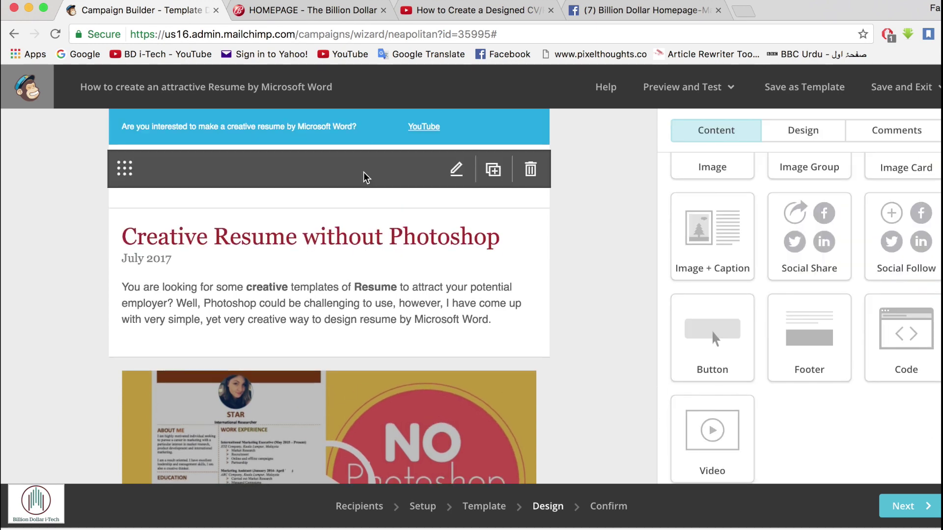
left_click(366, 178)
left_click(735, 298)
left_click(734, 270)
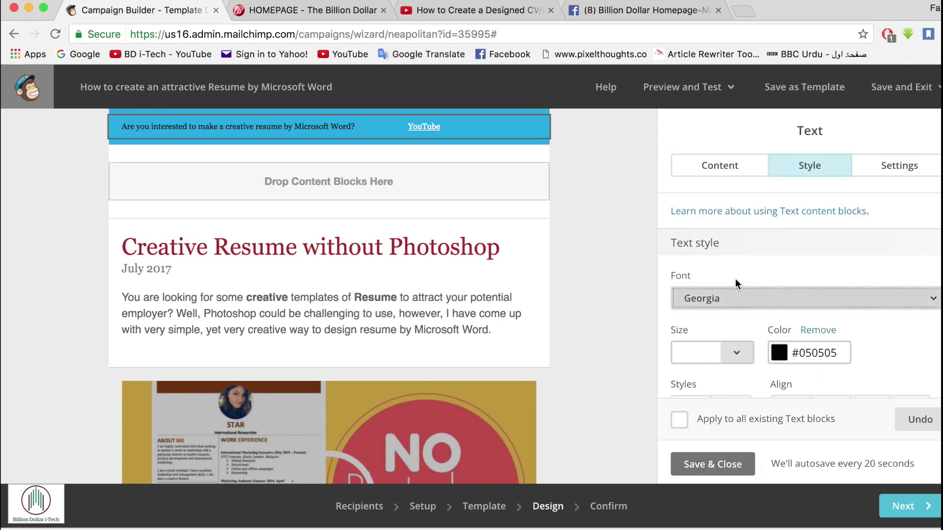
left_click(704, 168)
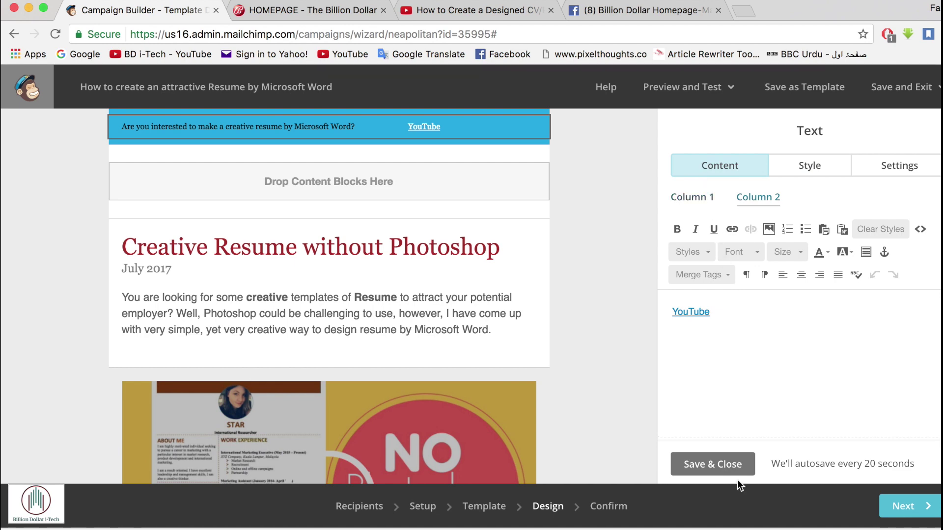
left_click(718, 470)
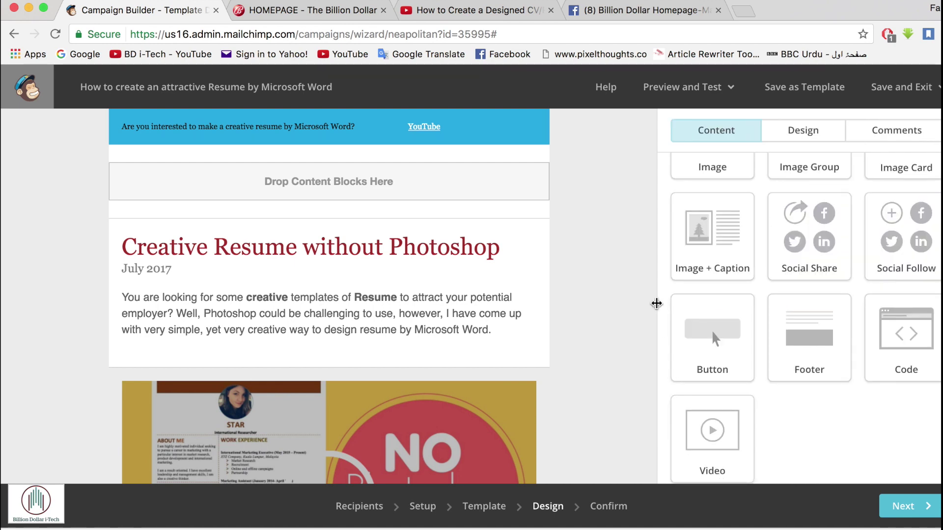
- Add a SUBSCRIBE button below the banner linking to the YouTube video's web address
left_click_drag(712, 334, 390, 185)
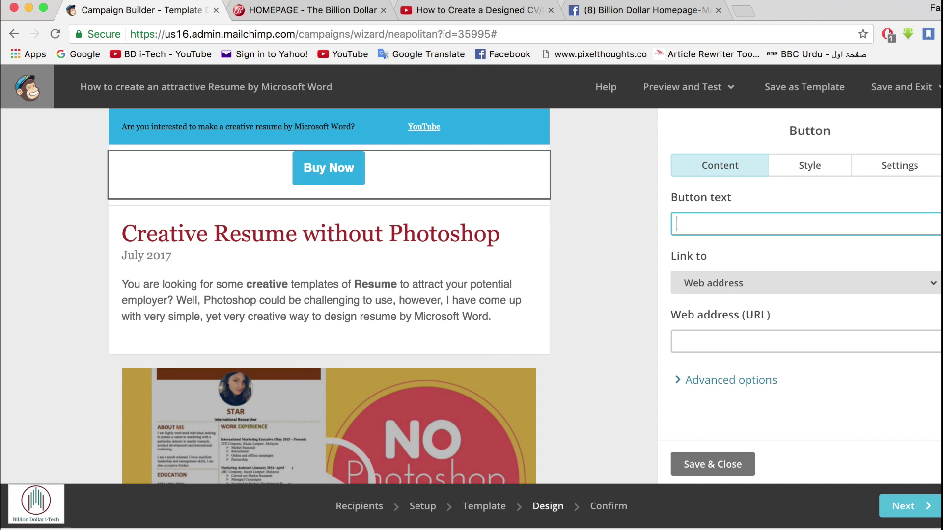
type("SUBSCR")
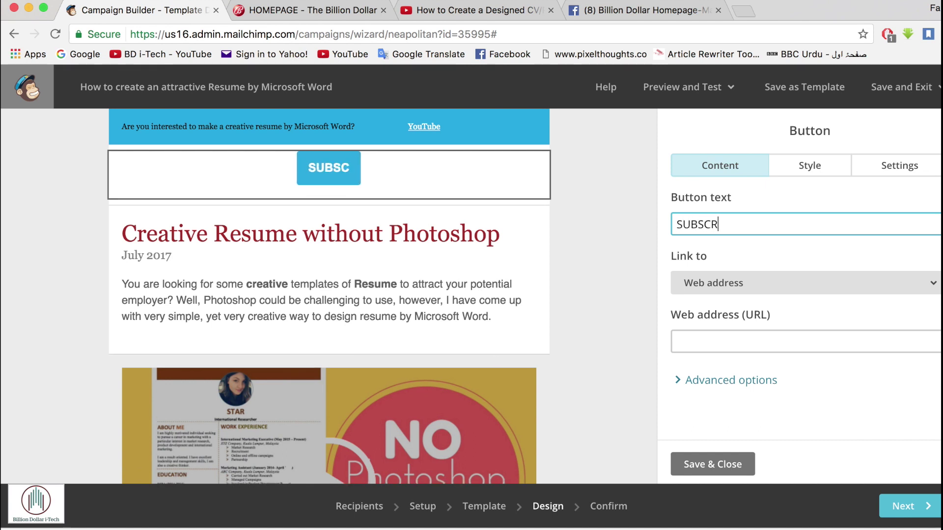
type("IBE")
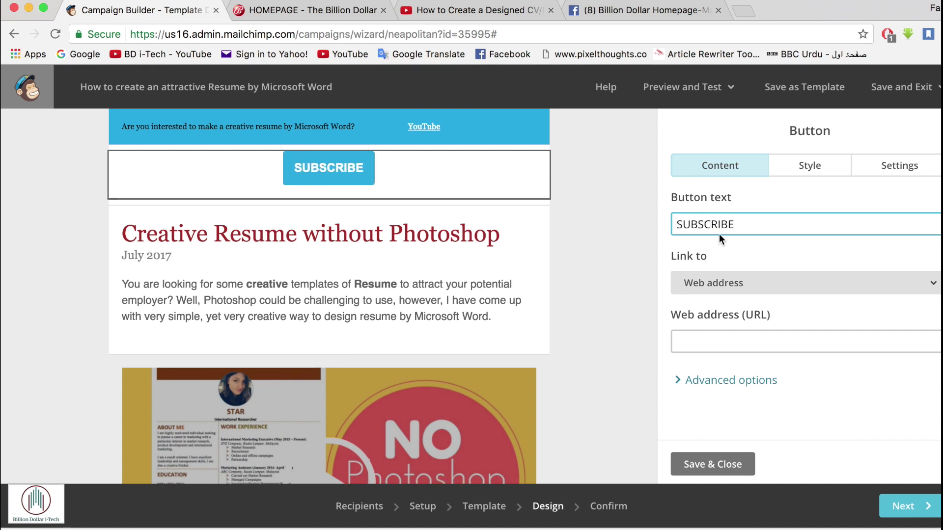
left_click(762, 349)
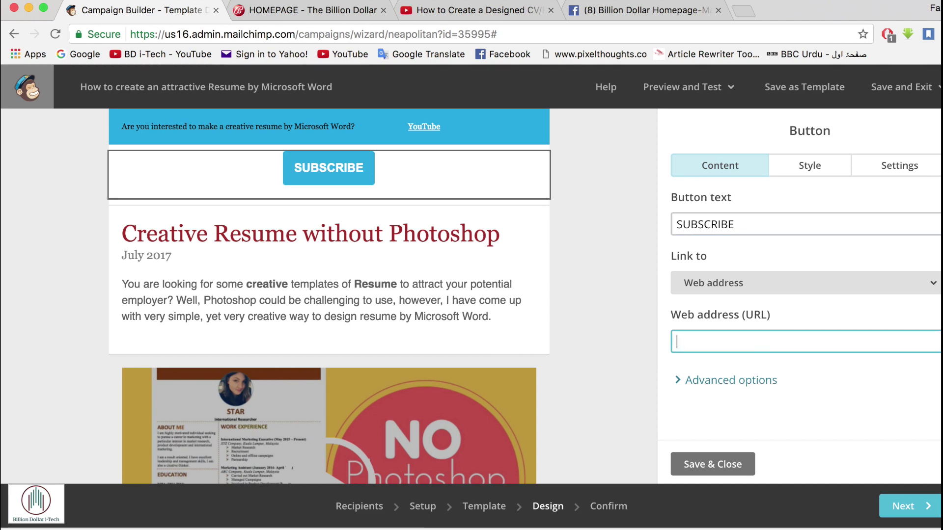
key("super+v")
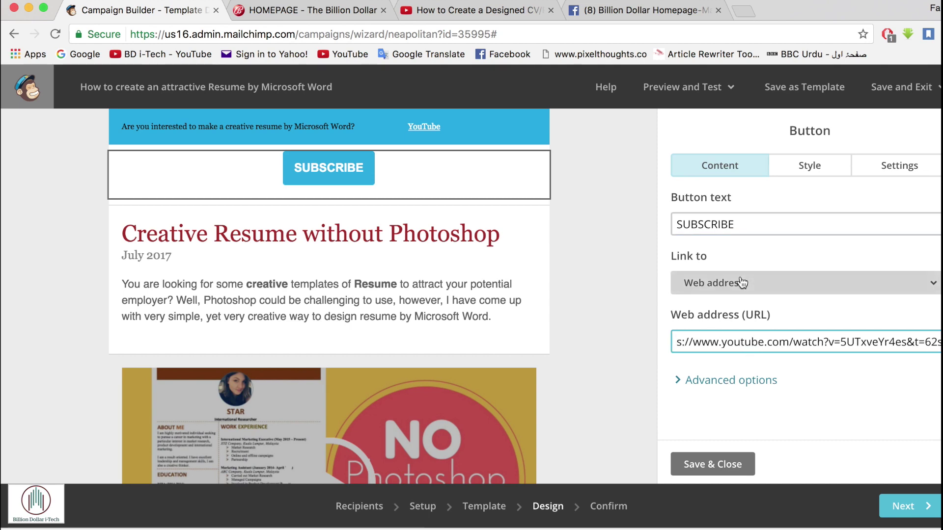
left_click(741, 281)
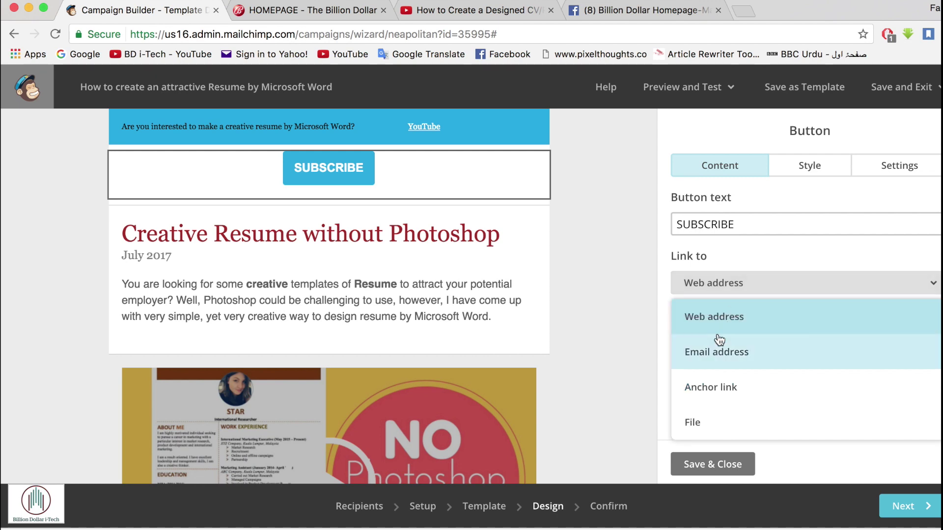
left_click(750, 326)
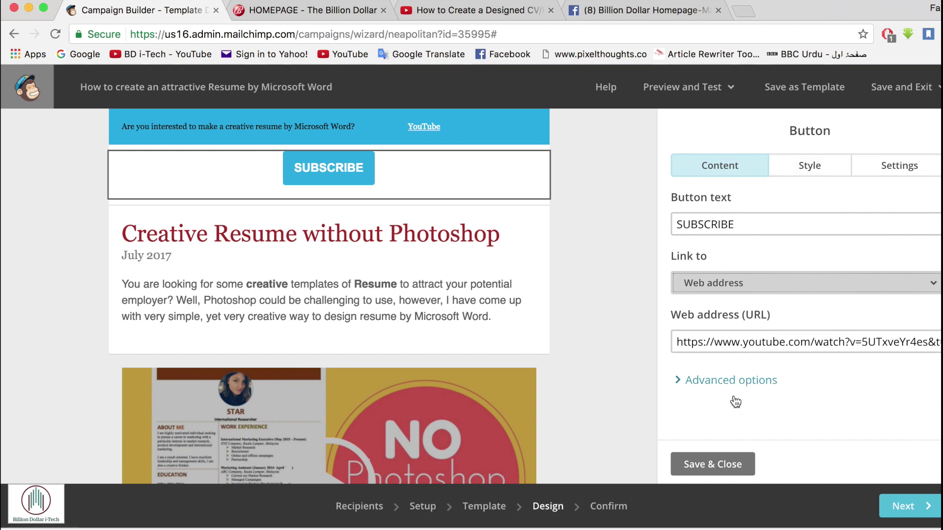
left_click(720, 478)
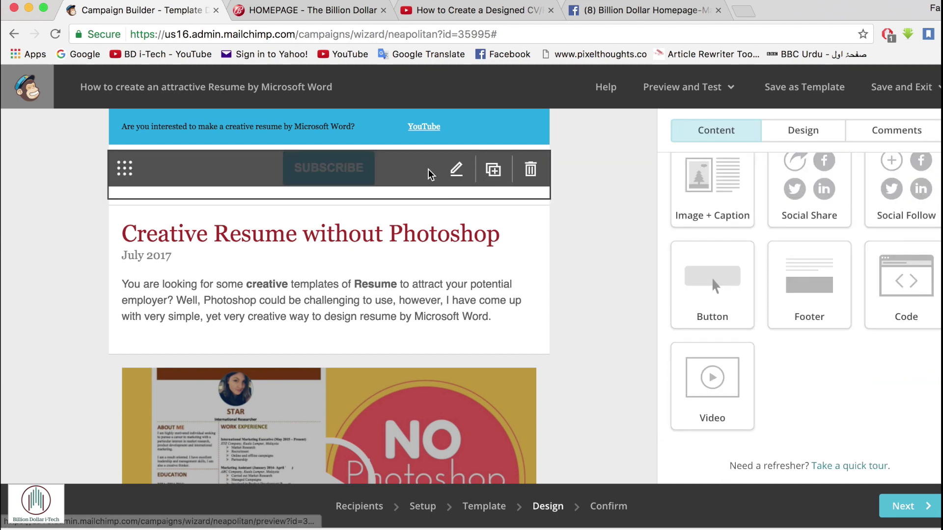
- Give the SUBSCRIBE button a crimson #dd294d background and save it
left_click(427, 174)
left_click(809, 167)
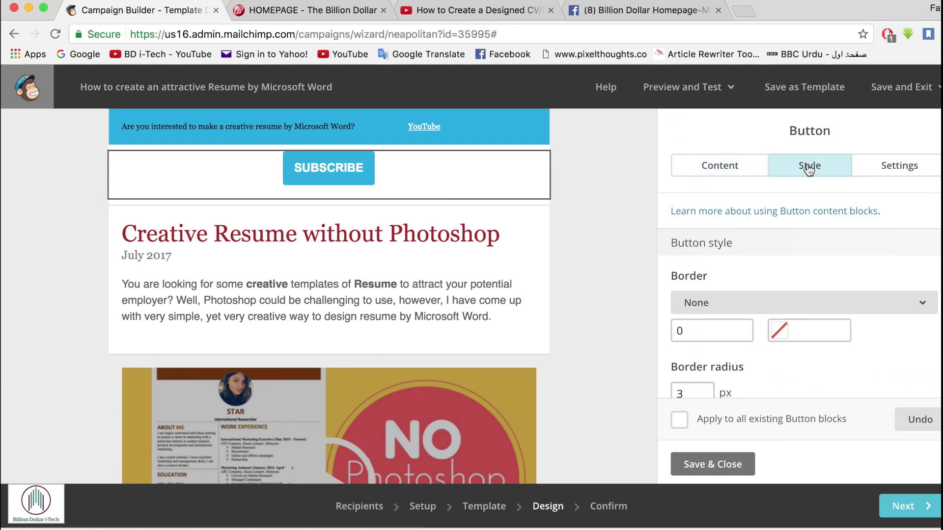
left_click(803, 334)
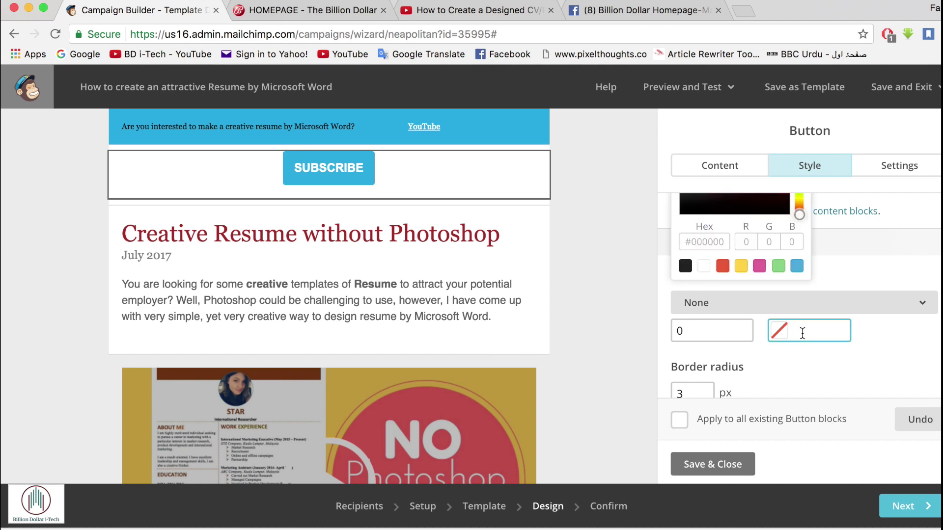
left_click(712, 328)
left_click(867, 173)
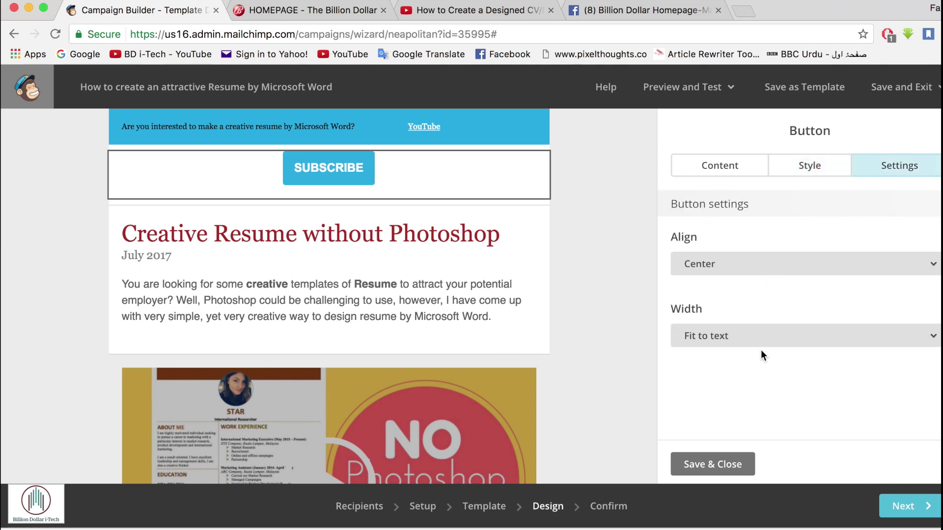
left_click(764, 168)
left_click(776, 175)
scroll(758, 341, "down", 4)
left_click(712, 295)
left_click(800, 205)
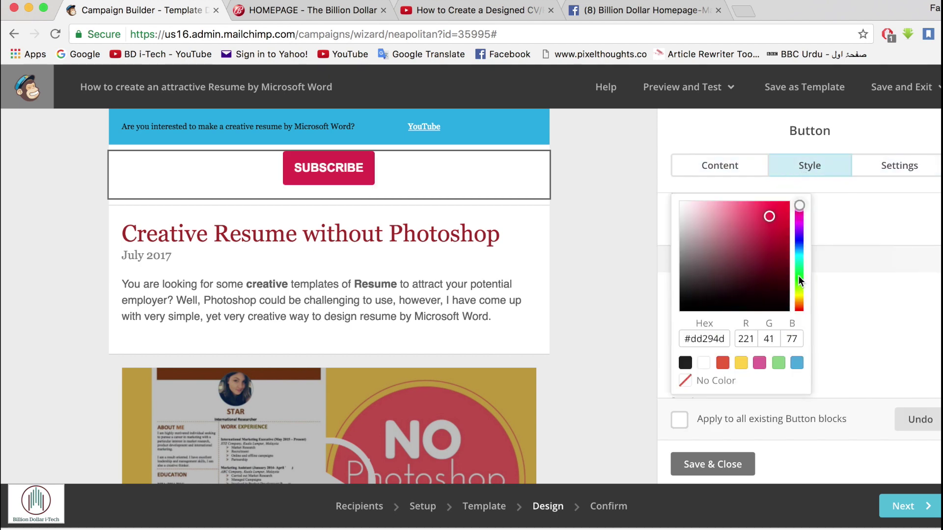
left_click(595, 322)
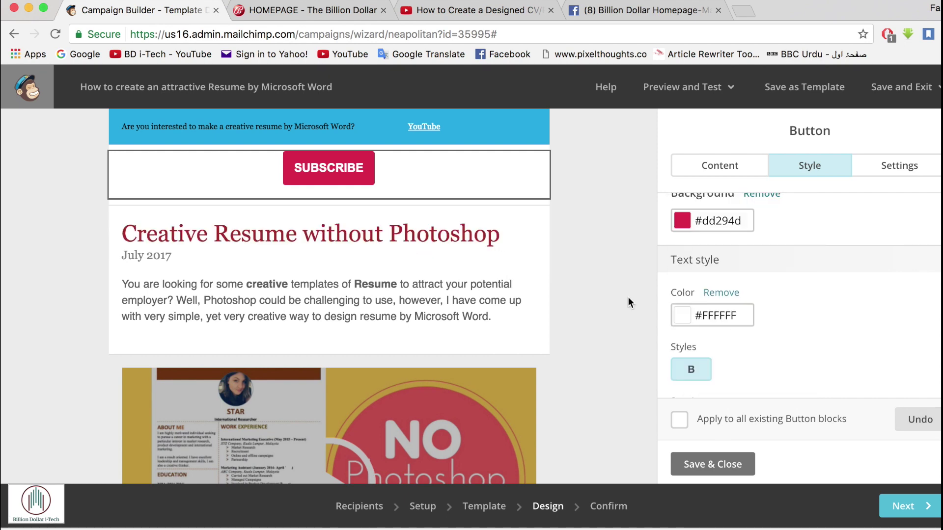
left_click(713, 464)
- Delete the blue YouTube text block and continue to the campaign's Confirm step
left_click(458, 139)
left_click(536, 136)
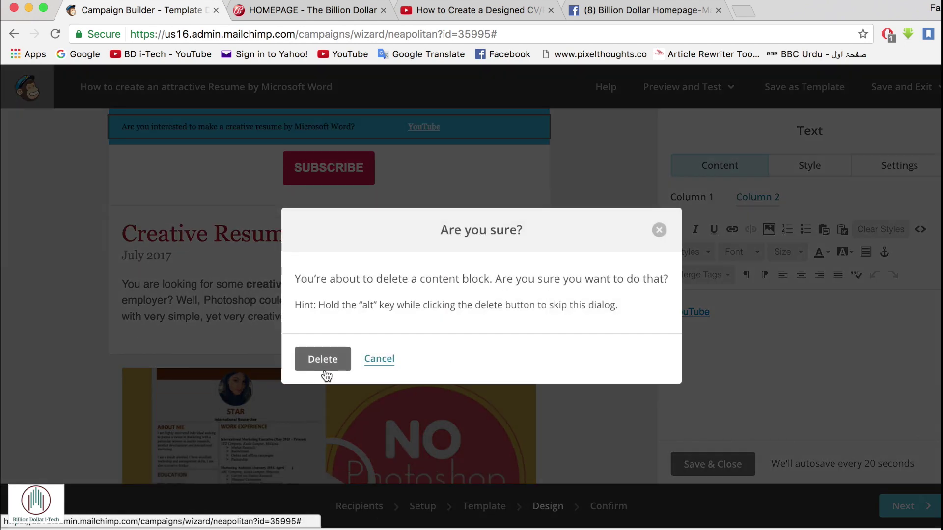
left_click(323, 361)
scroll(564, 190, "down", 10)
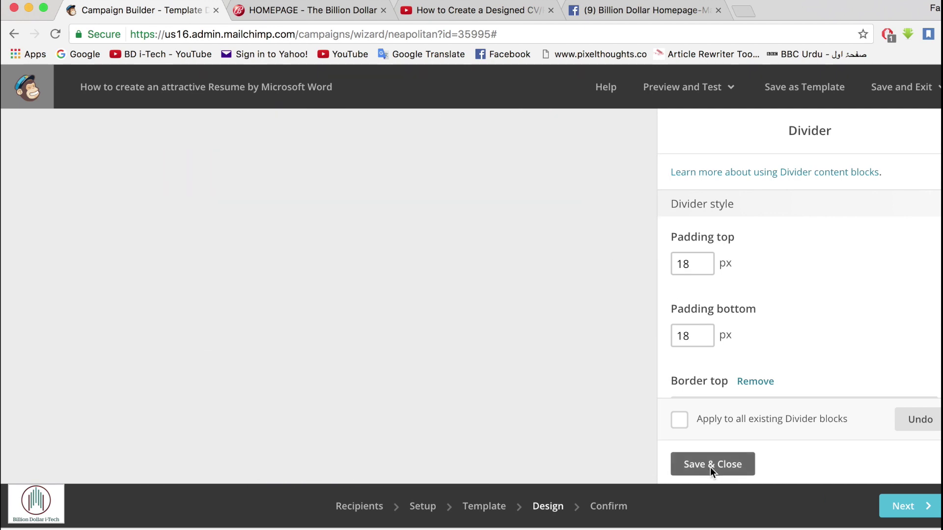
left_click(712, 466)
left_click(904, 506)
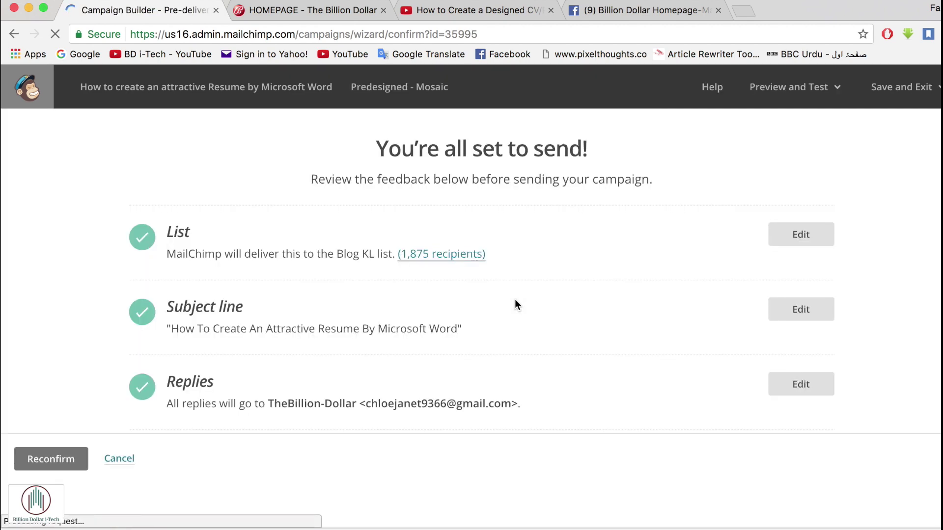
- Review the Confirm page and send the campaign immediately to the 1,875 Blog KL recipients
scroll(514, 305, "down", 3)
scroll(515, 304, "down", 10)
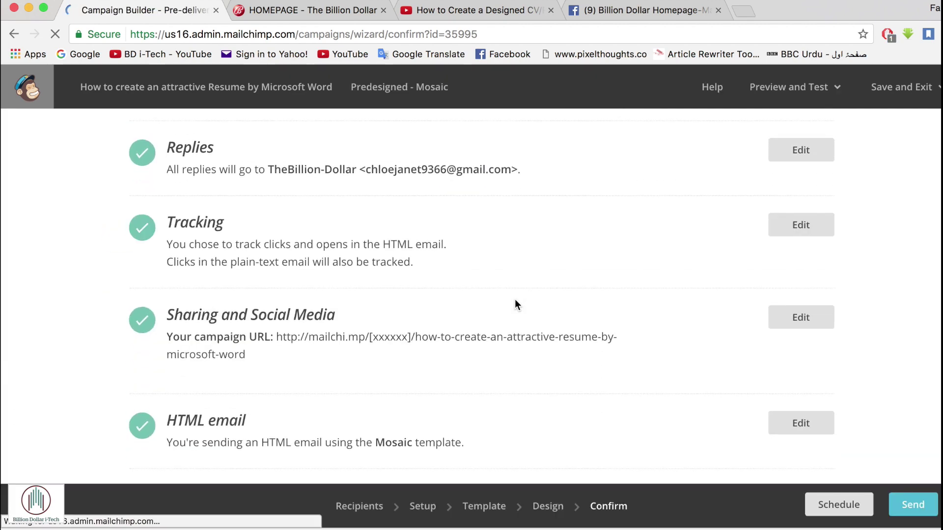
scroll(515, 305, "down", 3)
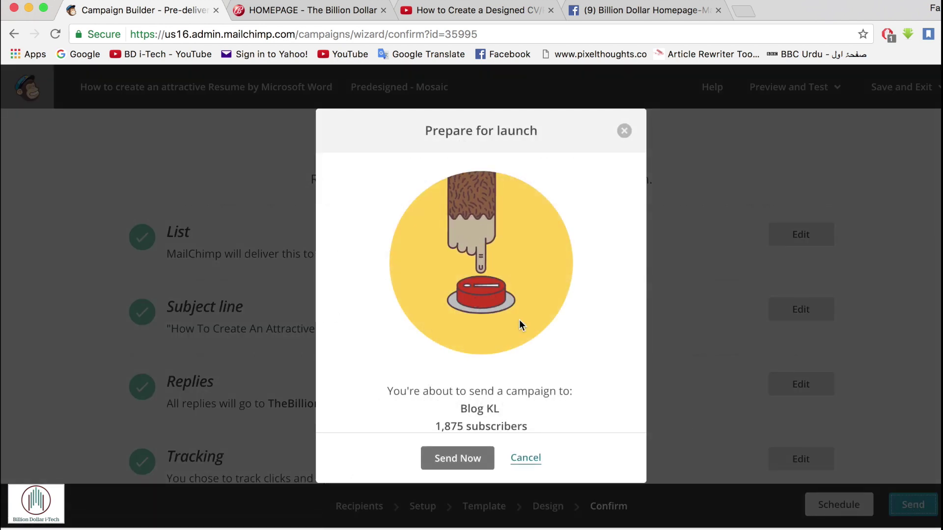
left_click(457, 458)
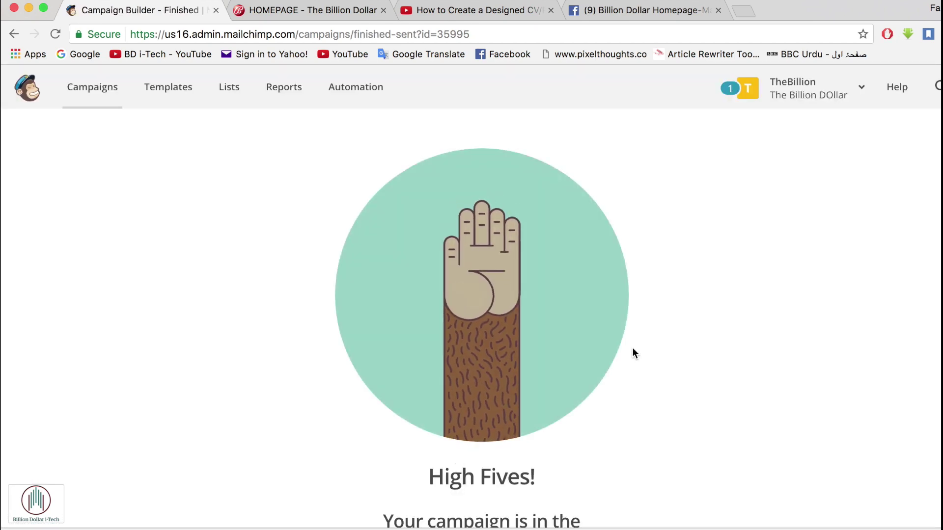
- Go to Campaigns, then open the Account page to review Forever Free plan usage
scroll(593, 321, "down", 5)
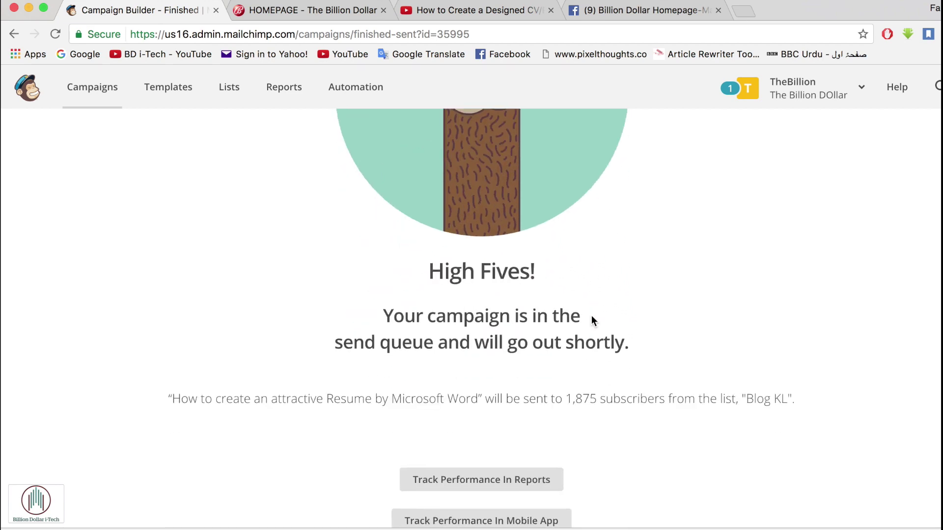
scroll(593, 320, "down", 4)
scroll(593, 320, "up", 9)
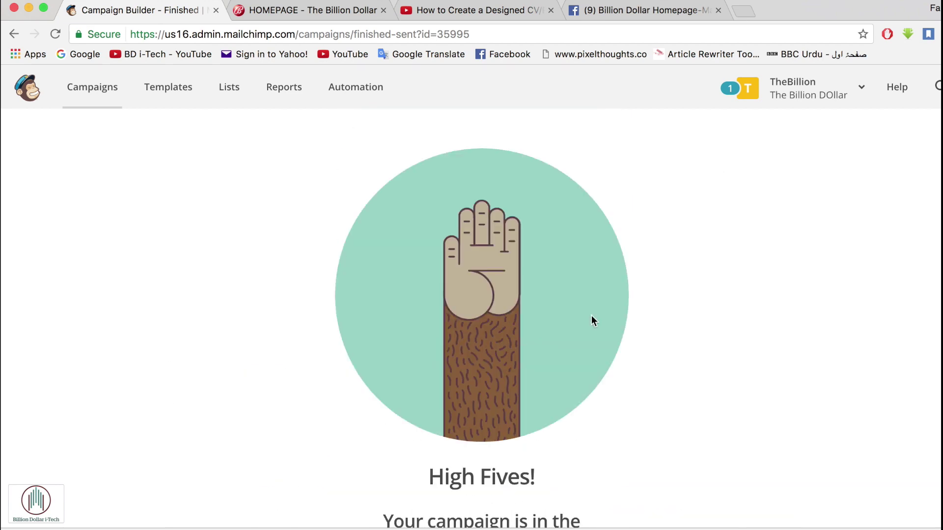
right_click(82, 92)
left_click(81, 92)
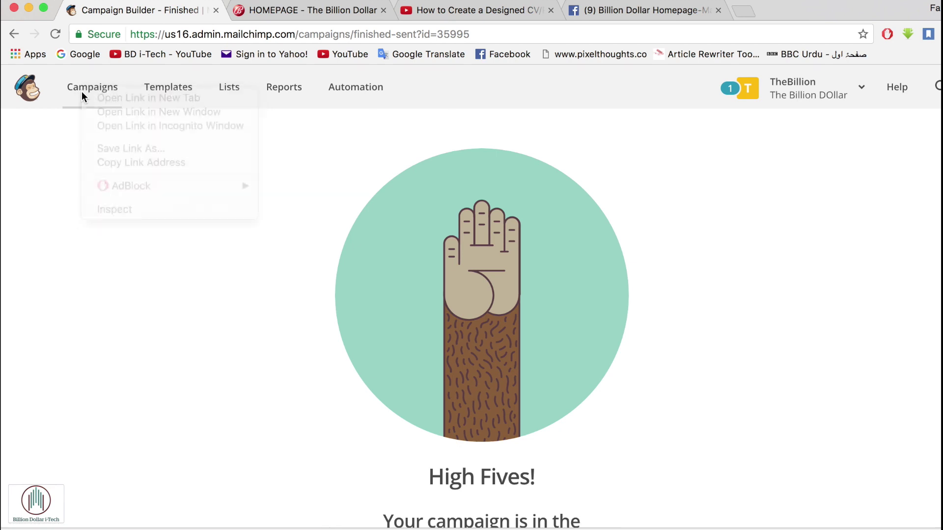
left_click(81, 91)
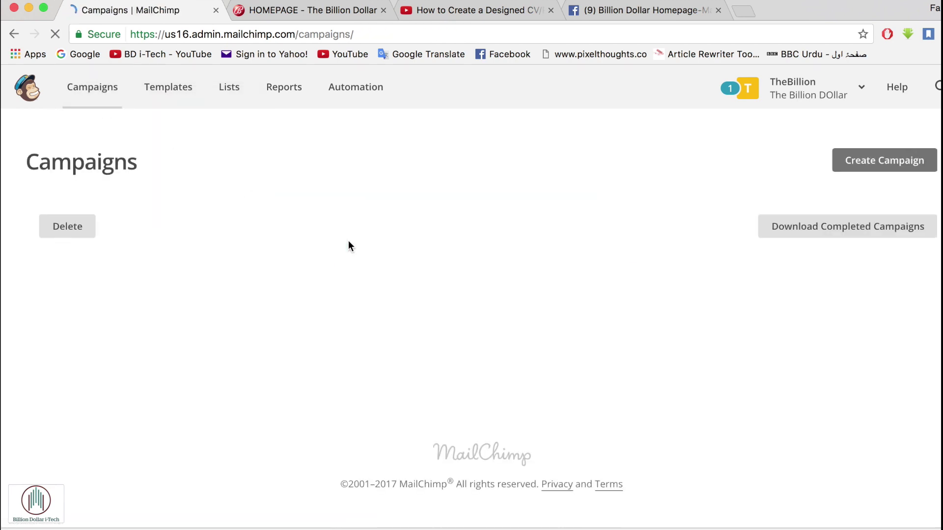
left_click(808, 88)
left_click(718, 237)
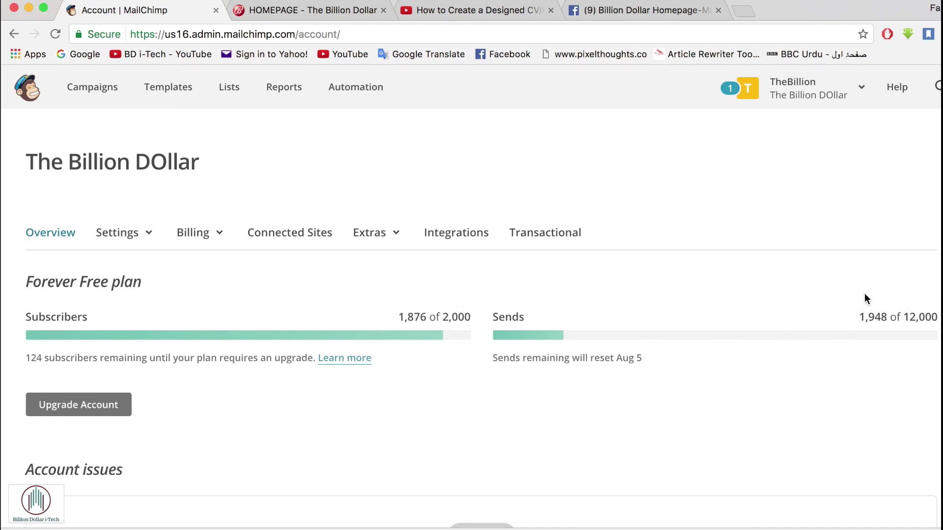
scroll(823, 334, "down", 5)
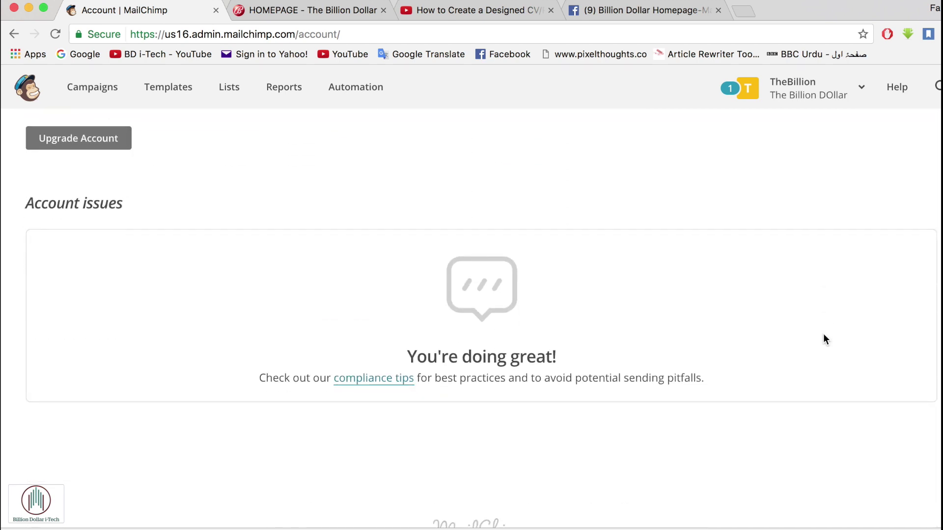
scroll(823, 334, "down", 2)
scroll(823, 334, "up", 6)
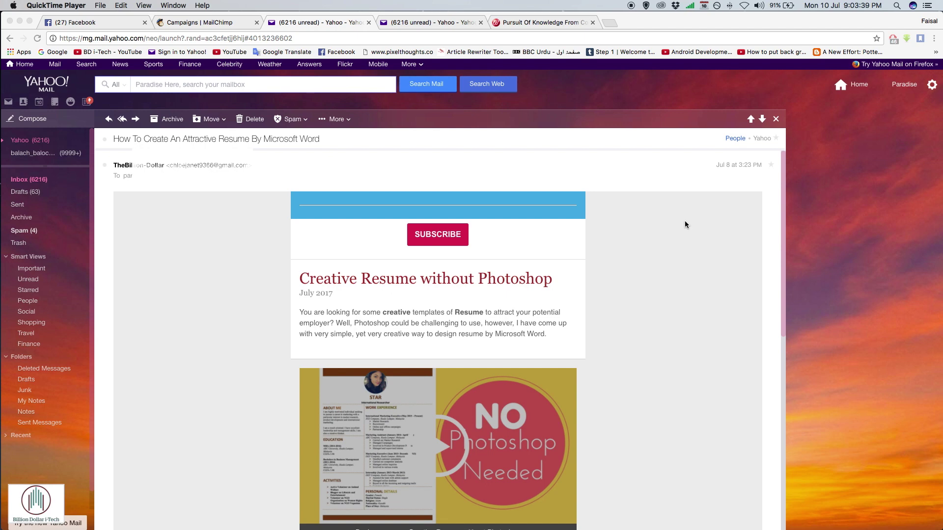
scroll(684, 225, "down", 1)
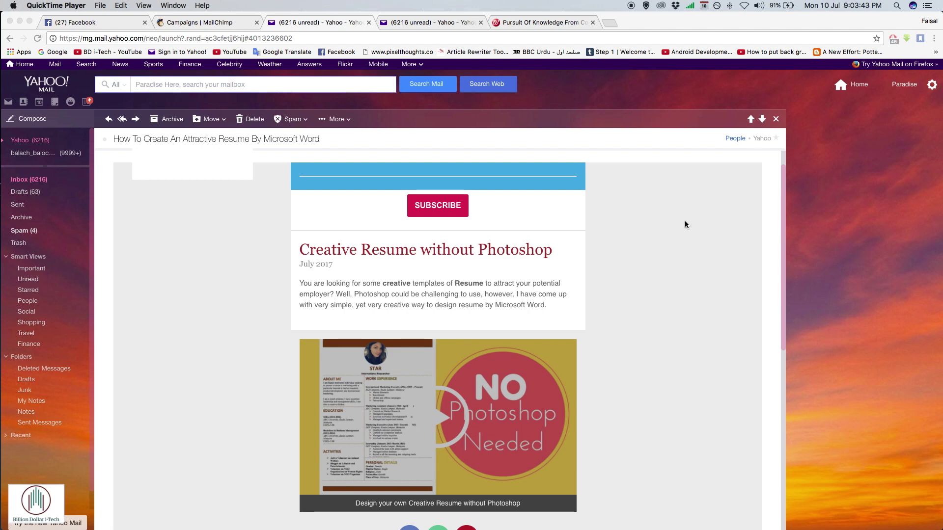
scroll(685, 224, "down", 3)
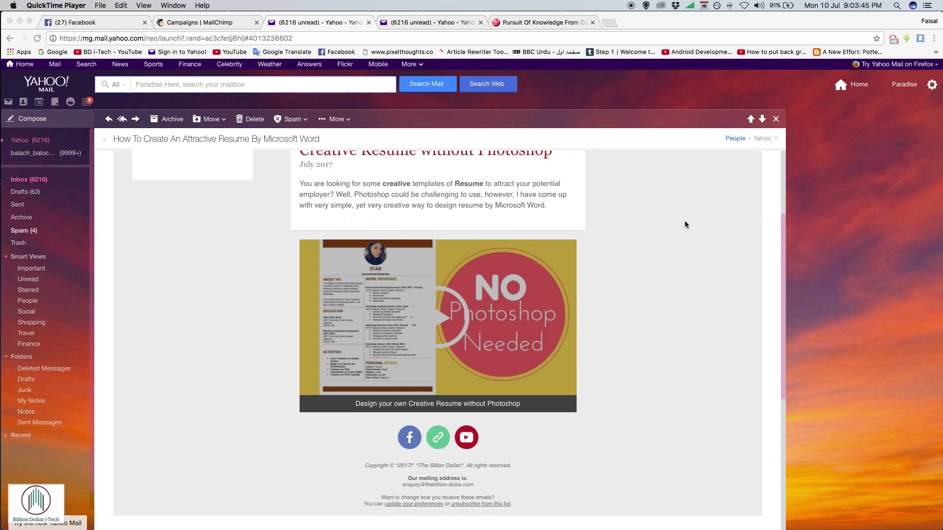
scroll(685, 224, "down", 8)
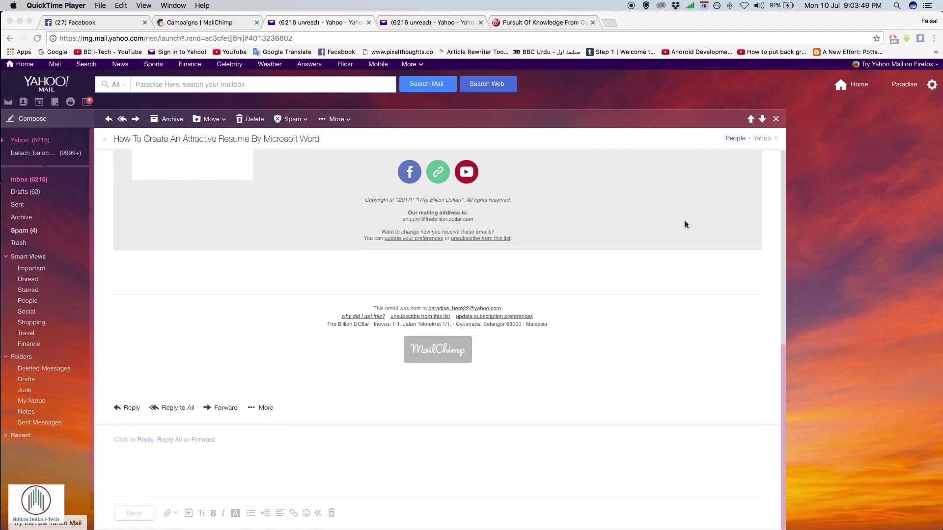
scroll(686, 224, "up", 5)
scroll(685, 225, "up", 4)
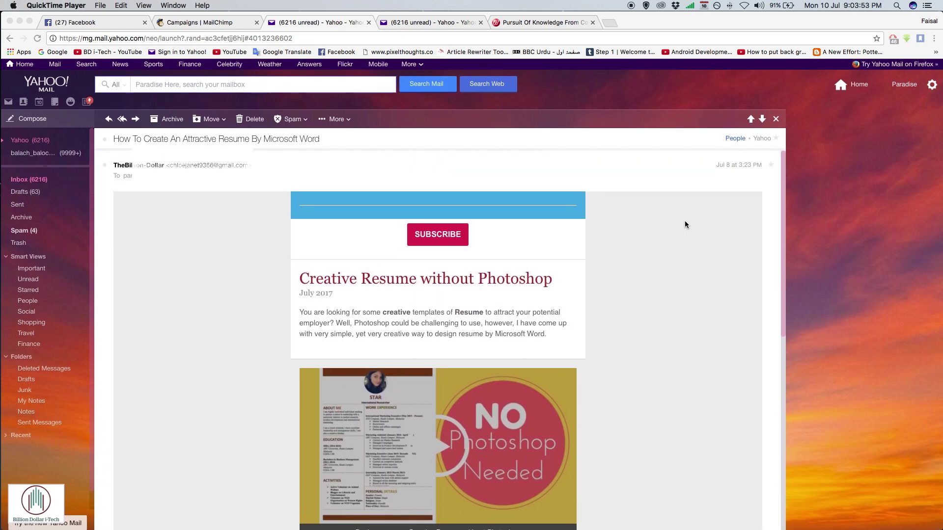
- Switch to the 'Pursuit Of Knowledge From Colombia to Malaysia' email and scroll through it
left_click(413, 22)
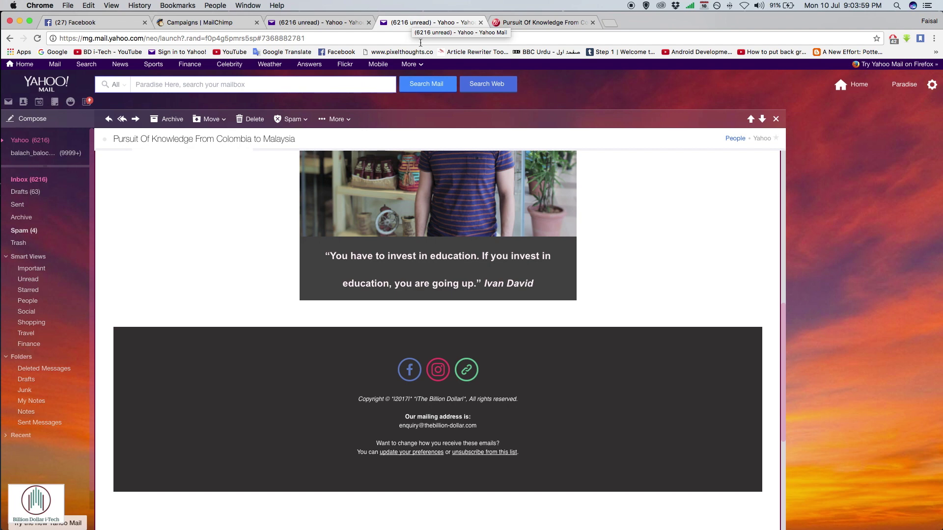
scroll(442, 221, "up", 15)
scroll(446, 221, "down", 5)
scroll(446, 221, "up", 5)
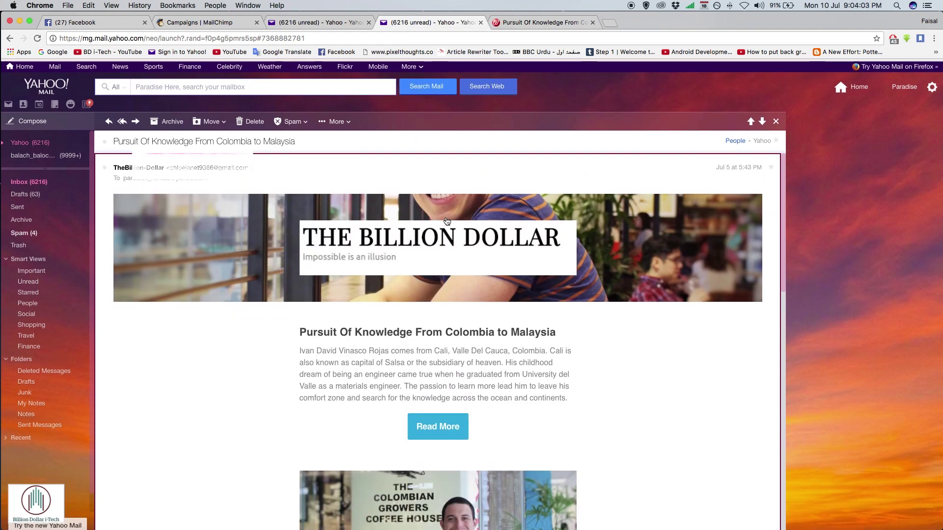
scroll(447, 221, "down", 7)
scroll(437, 248, "up", 1)
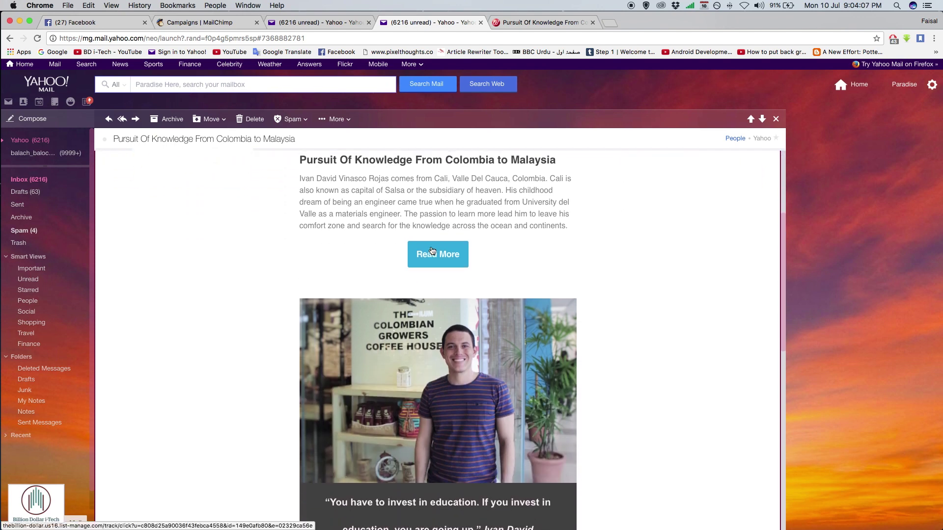
scroll(535, 273, "down", 13)
scroll(538, 274, "up", 6)
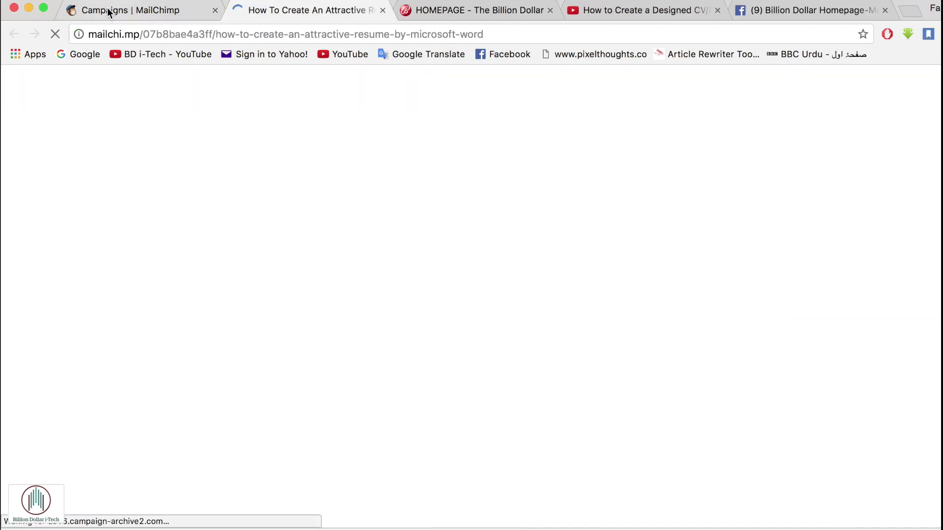
- Open the campaign's Social Share page and scroll through its web version at the campaign URL
left_click(111, 11)
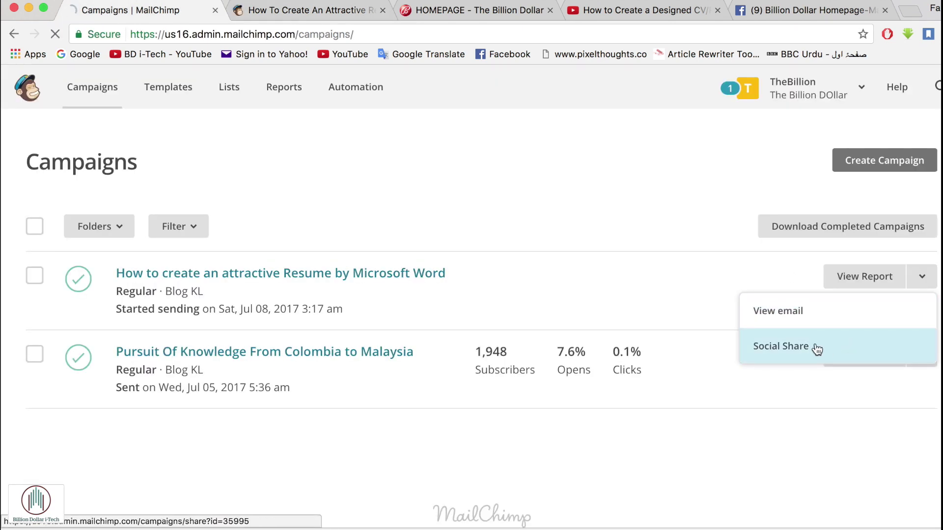
left_click(817, 348)
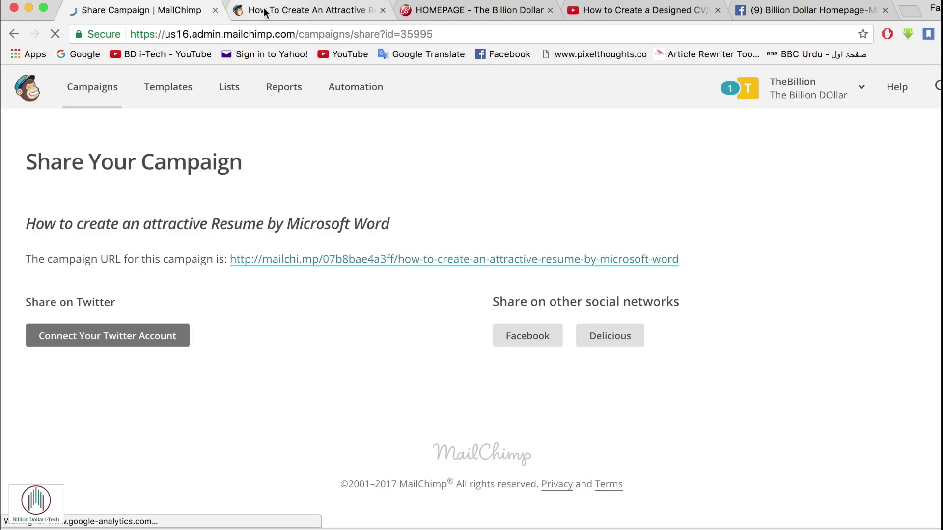
left_click(264, 12)
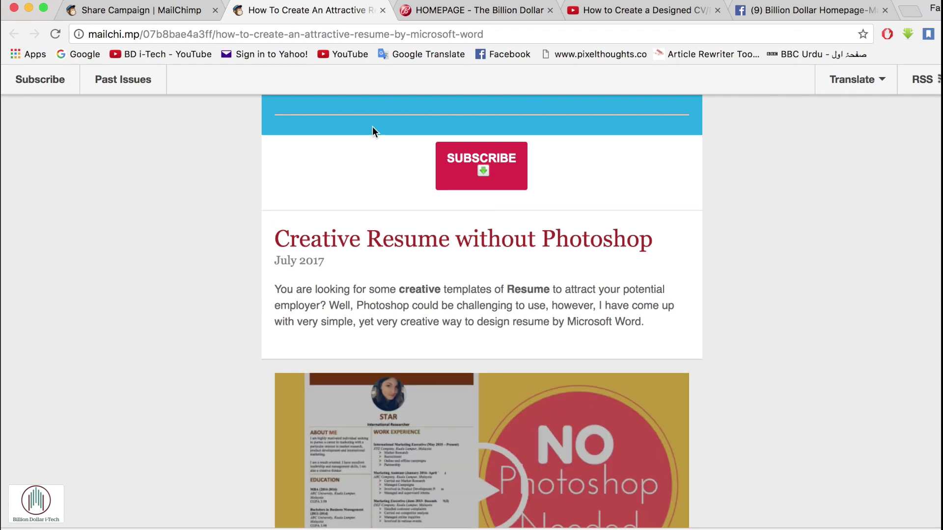
scroll(540, 295, "down", 3)
scroll(540, 295, "up", 3)
scroll(435, 358, "down", 5)
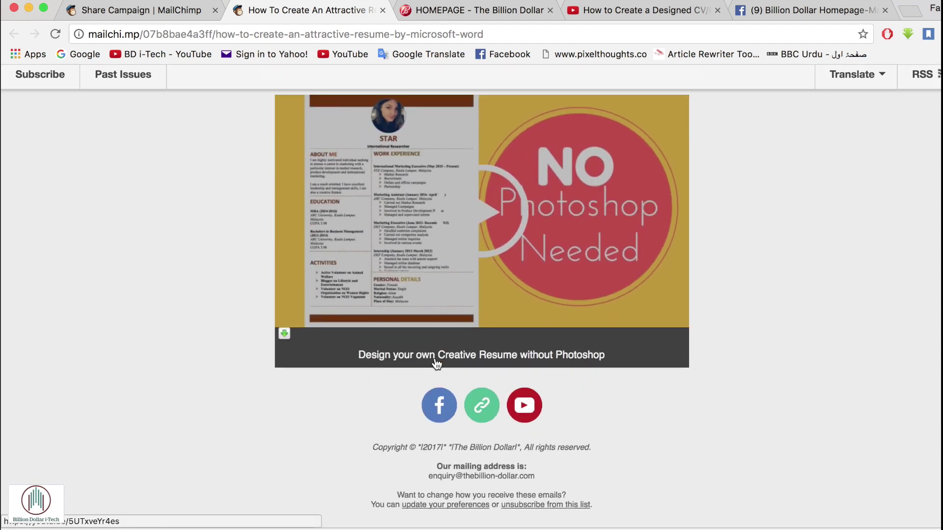